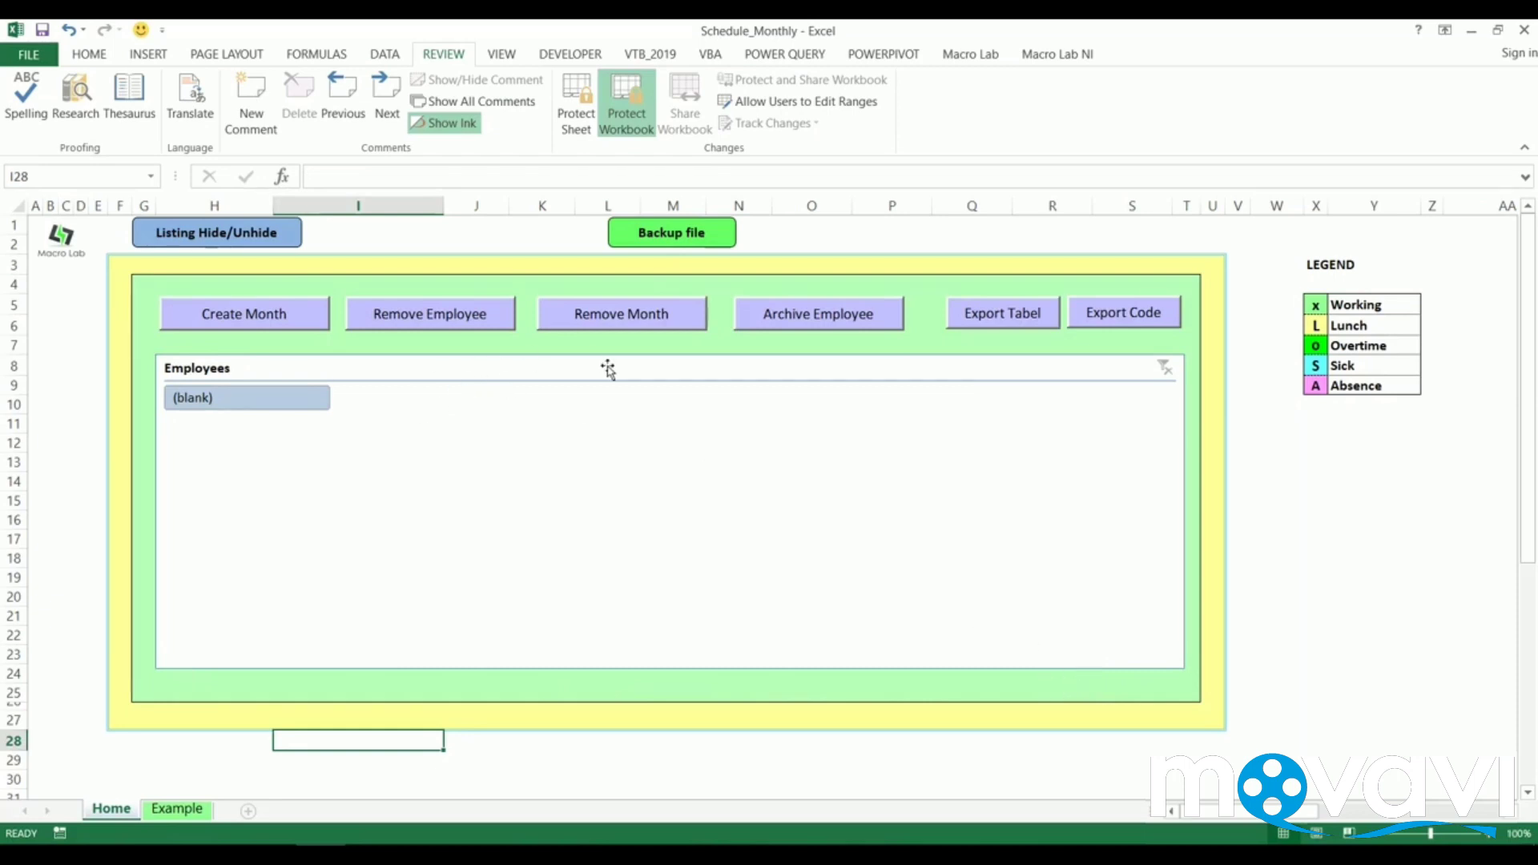
Step: Unhide the Listing sheet and switch to it
left_click(401, 235)
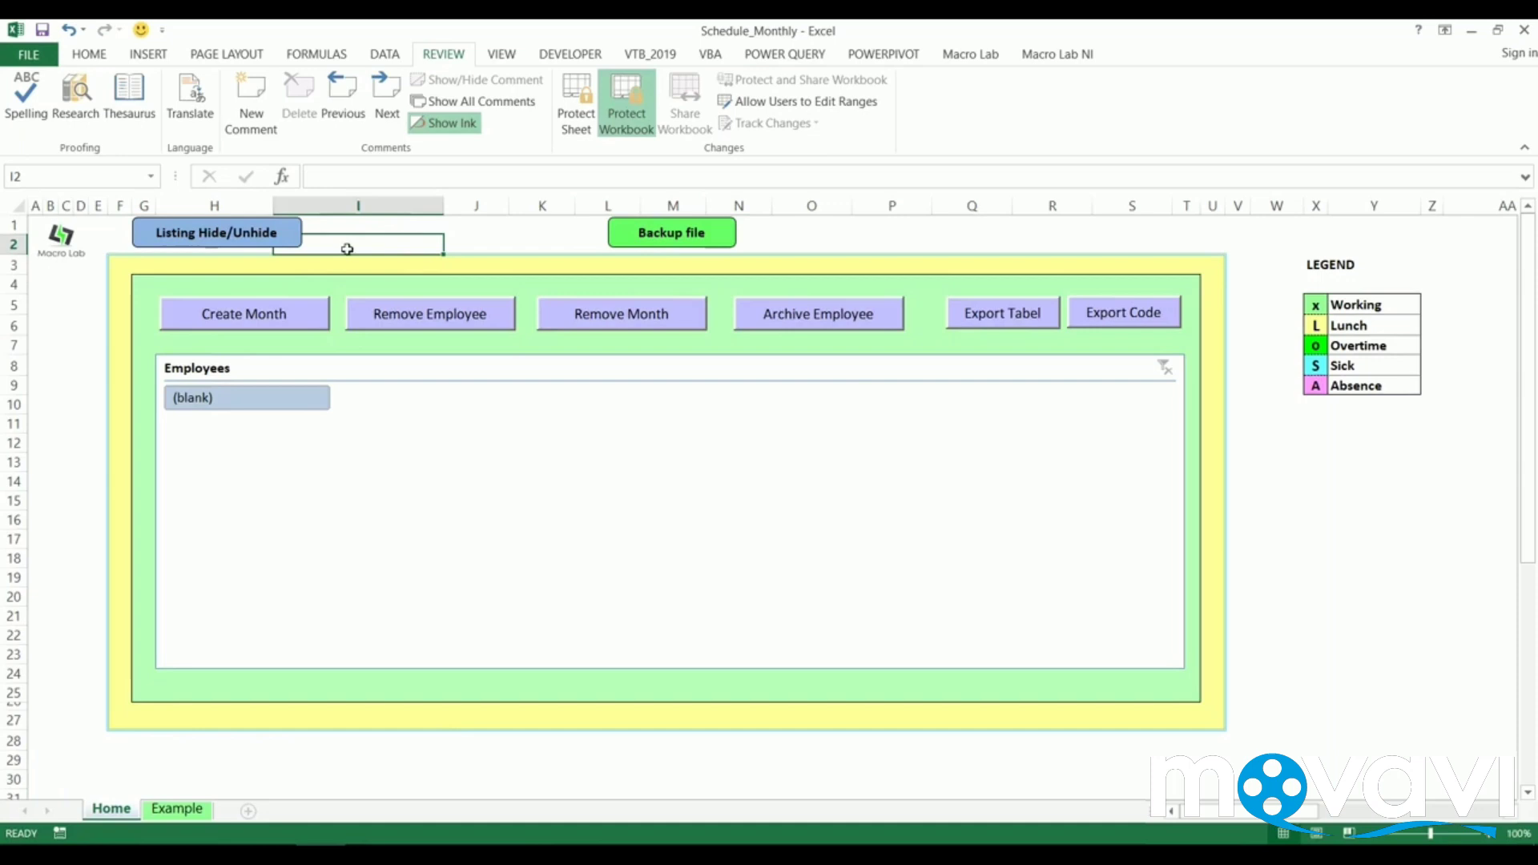
left_click(239, 235)
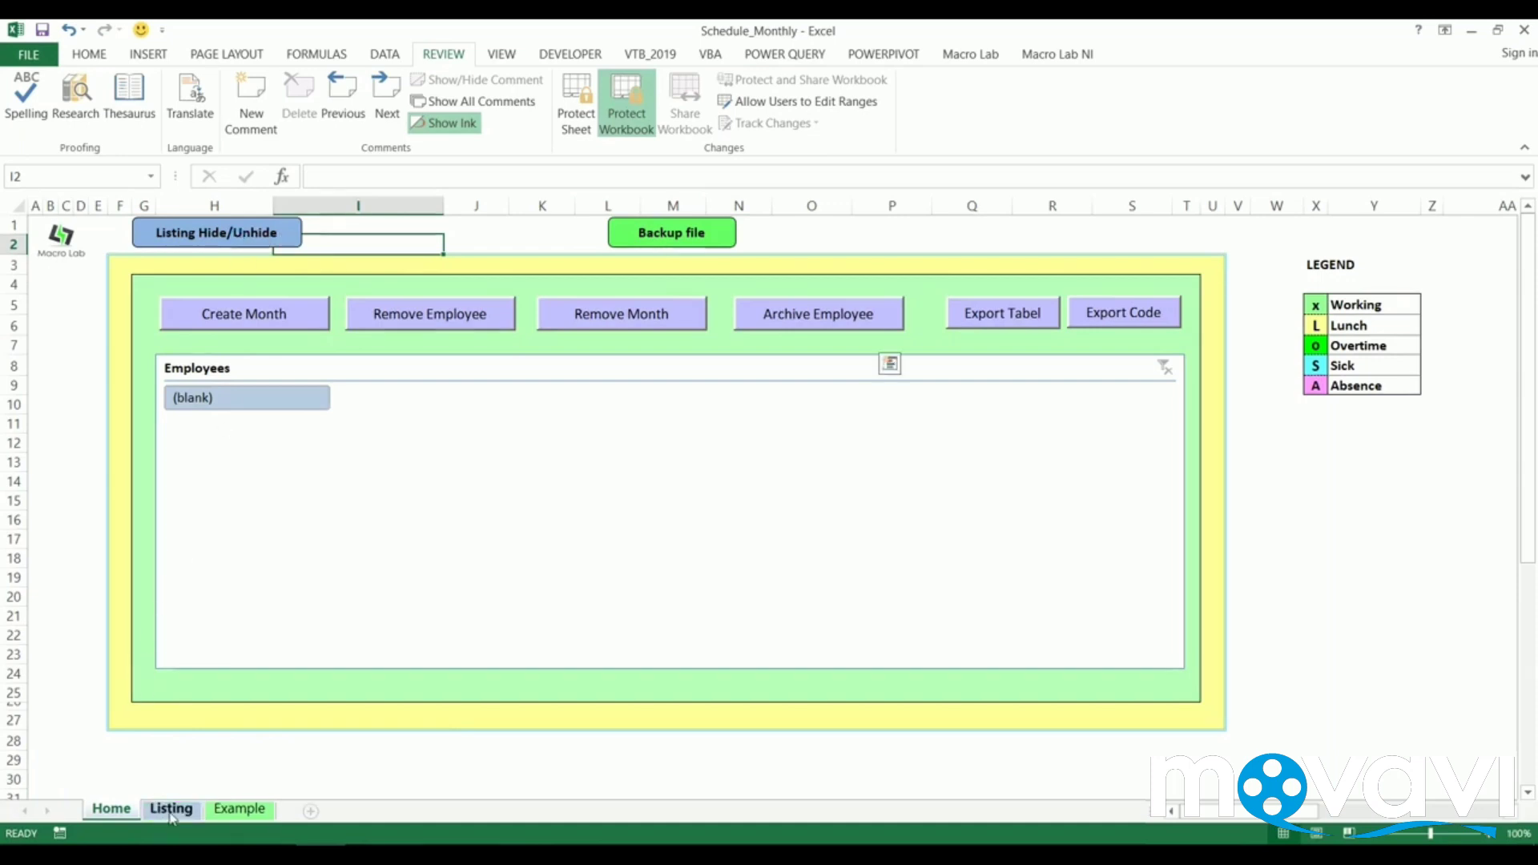
left_click(172, 809)
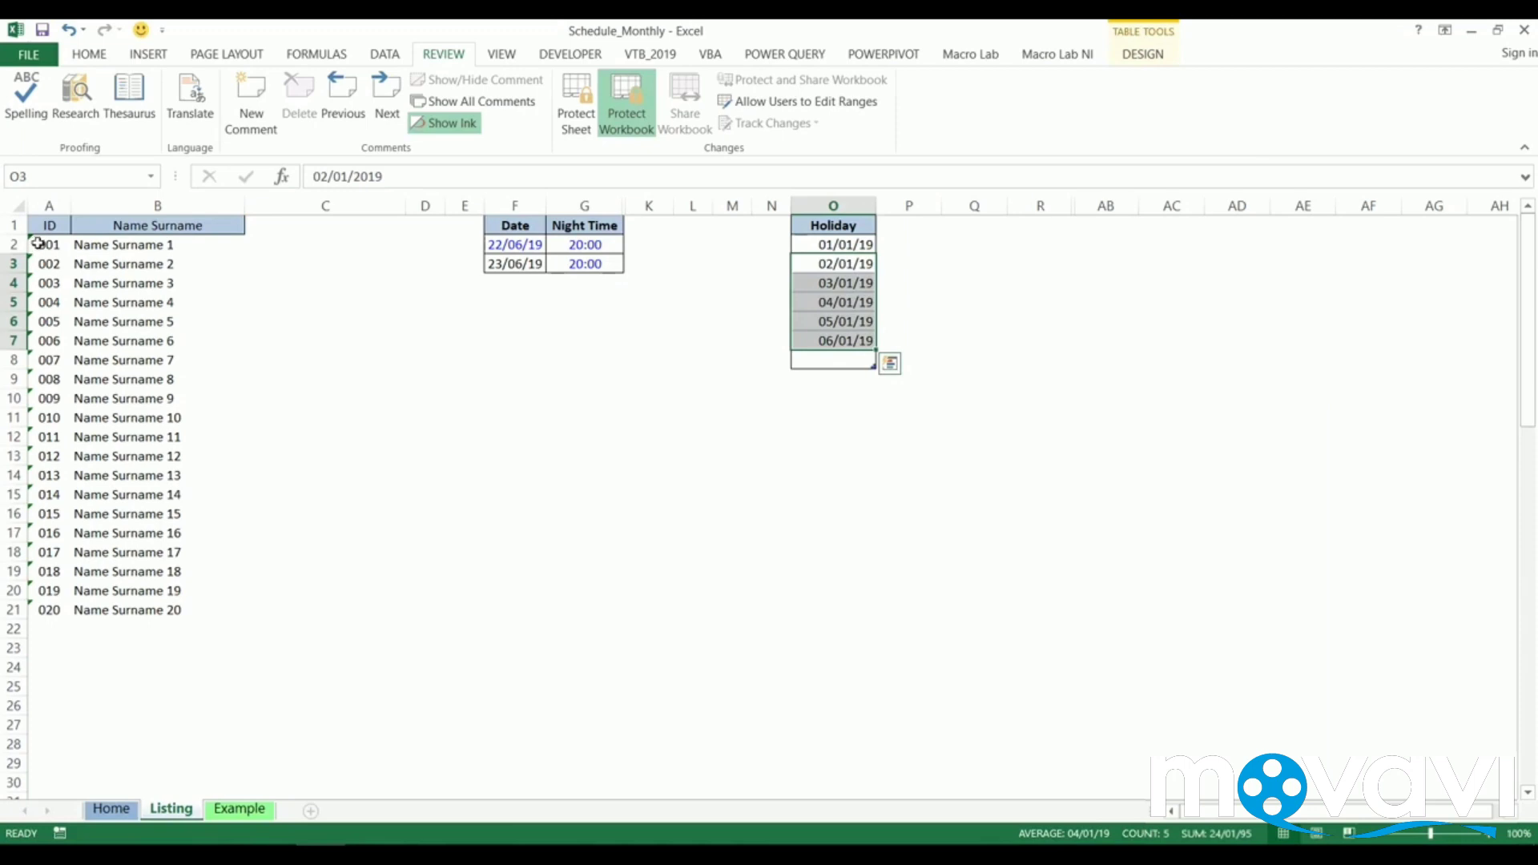
Step: Select the employee ID/Name list (A1:A20) and the Date/Night Time table on Listing
left_click_drag(37, 243, 135, 606)
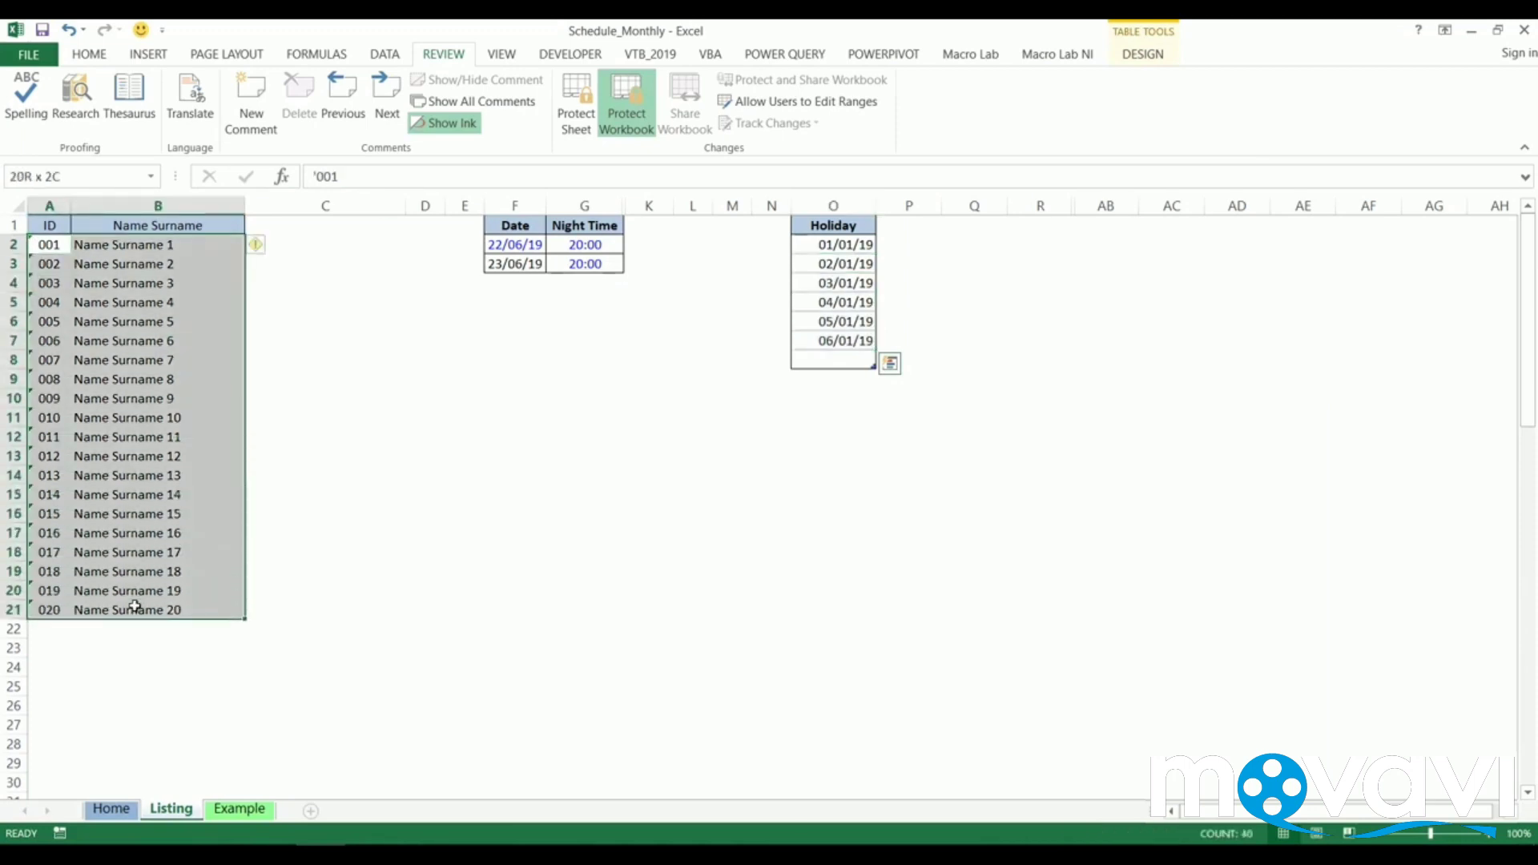
left_click(49, 225)
left_click(40, 590, "shift")
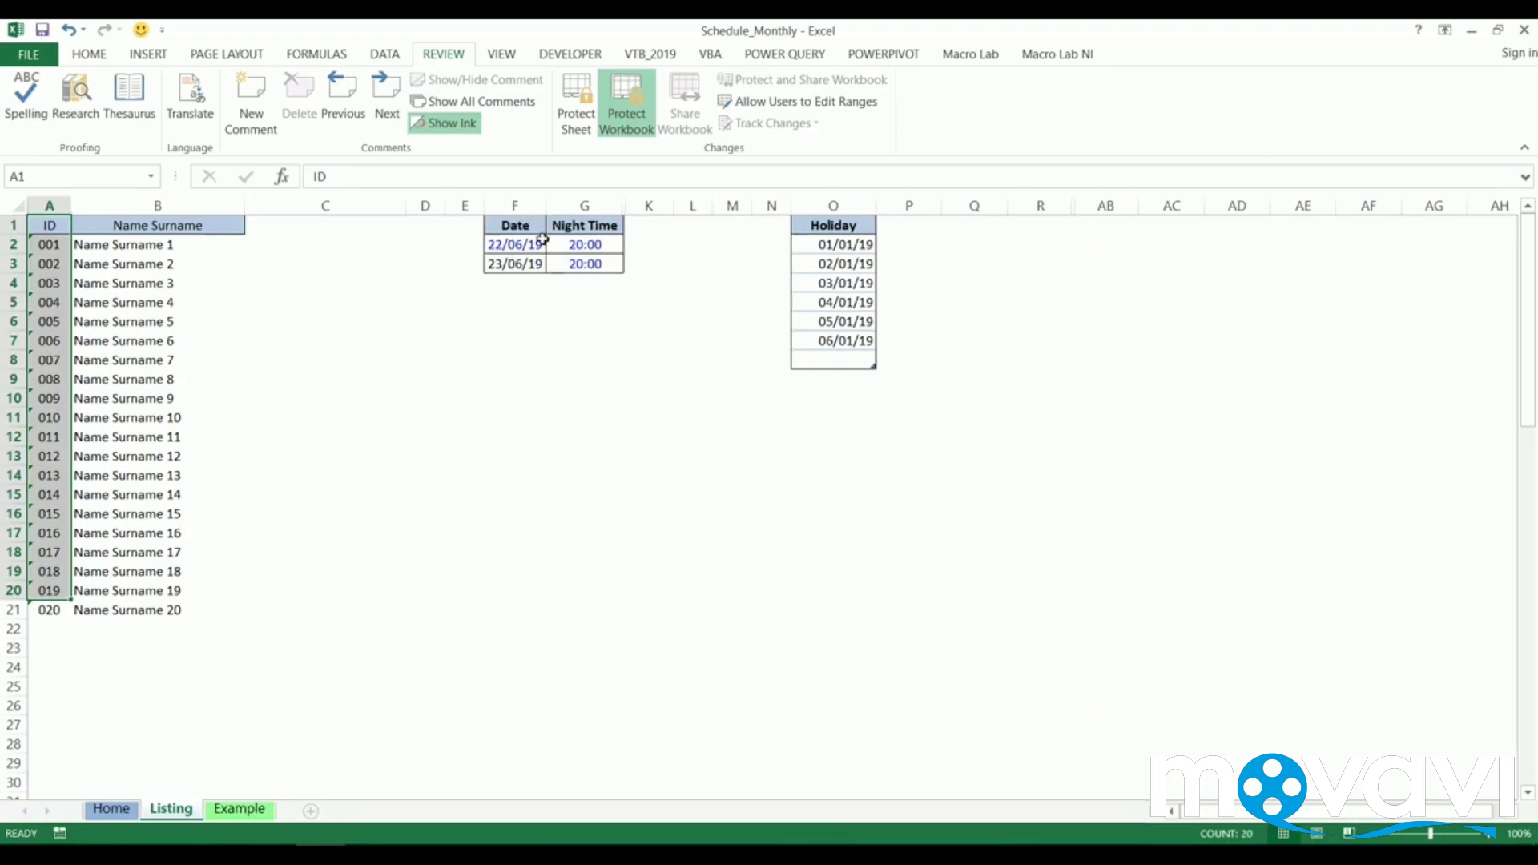
left_click_drag(515, 226, 576, 272)
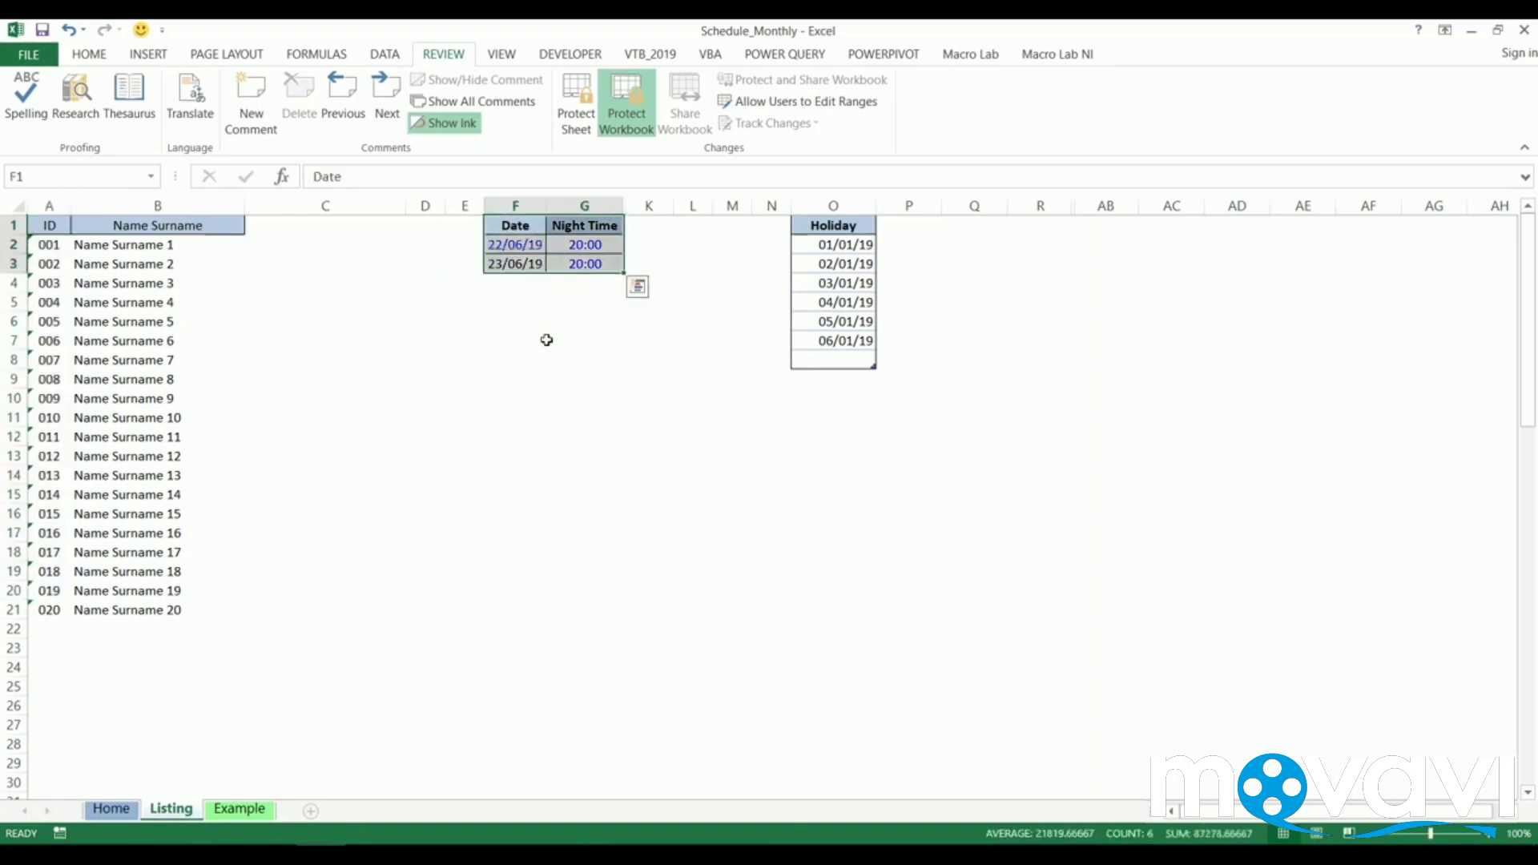
left_click(547, 339)
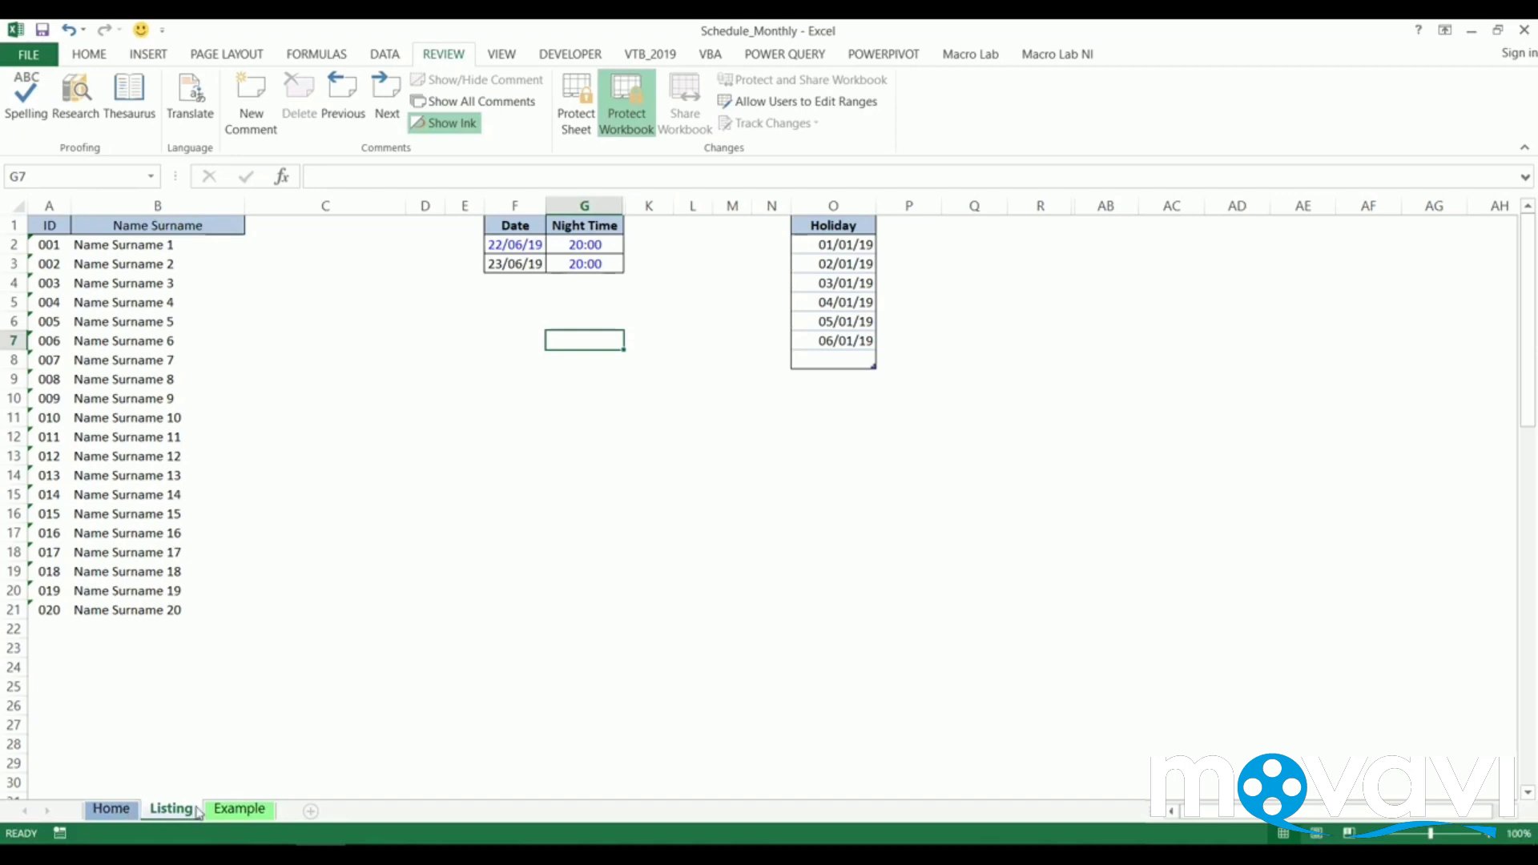
Step: Switch to the Home sheet, then back to the Listing sheet
left_click(111, 809)
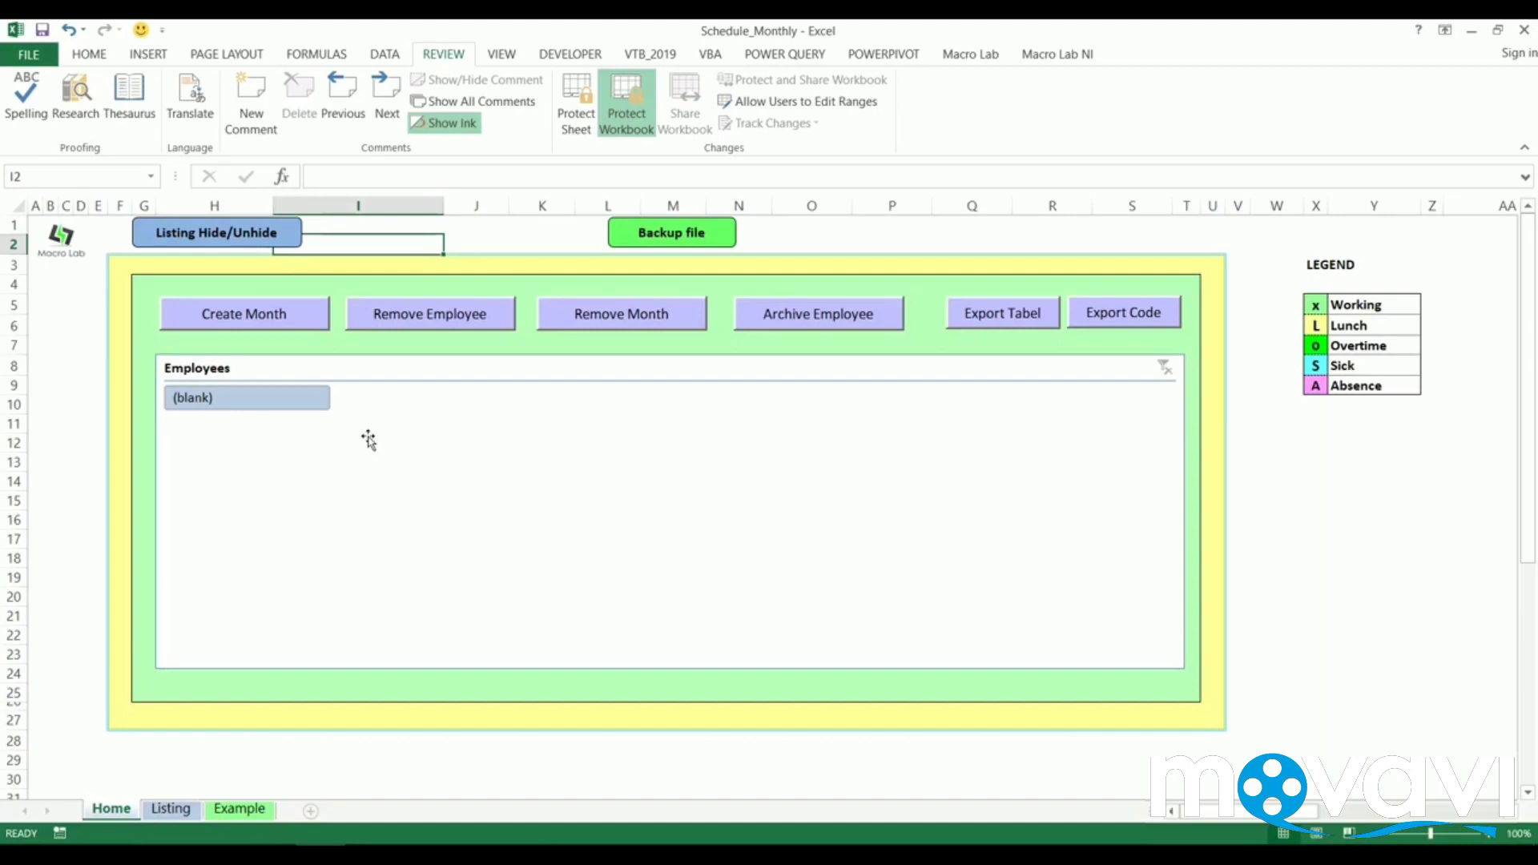
left_click(186, 809)
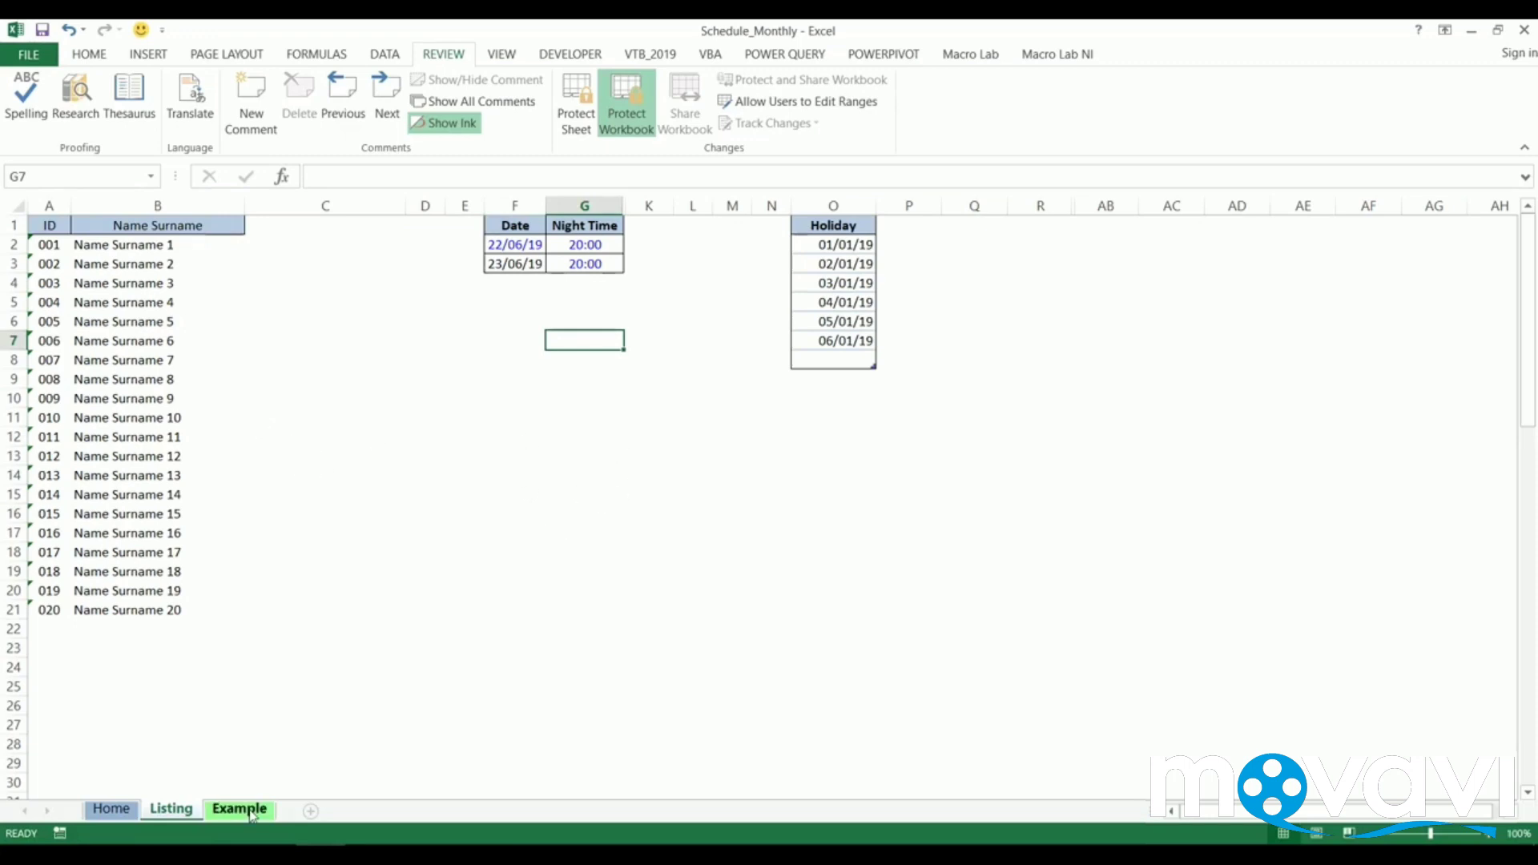
Step: Show the Example sheet's Plan section and select the dates in column C
left_click(240, 809)
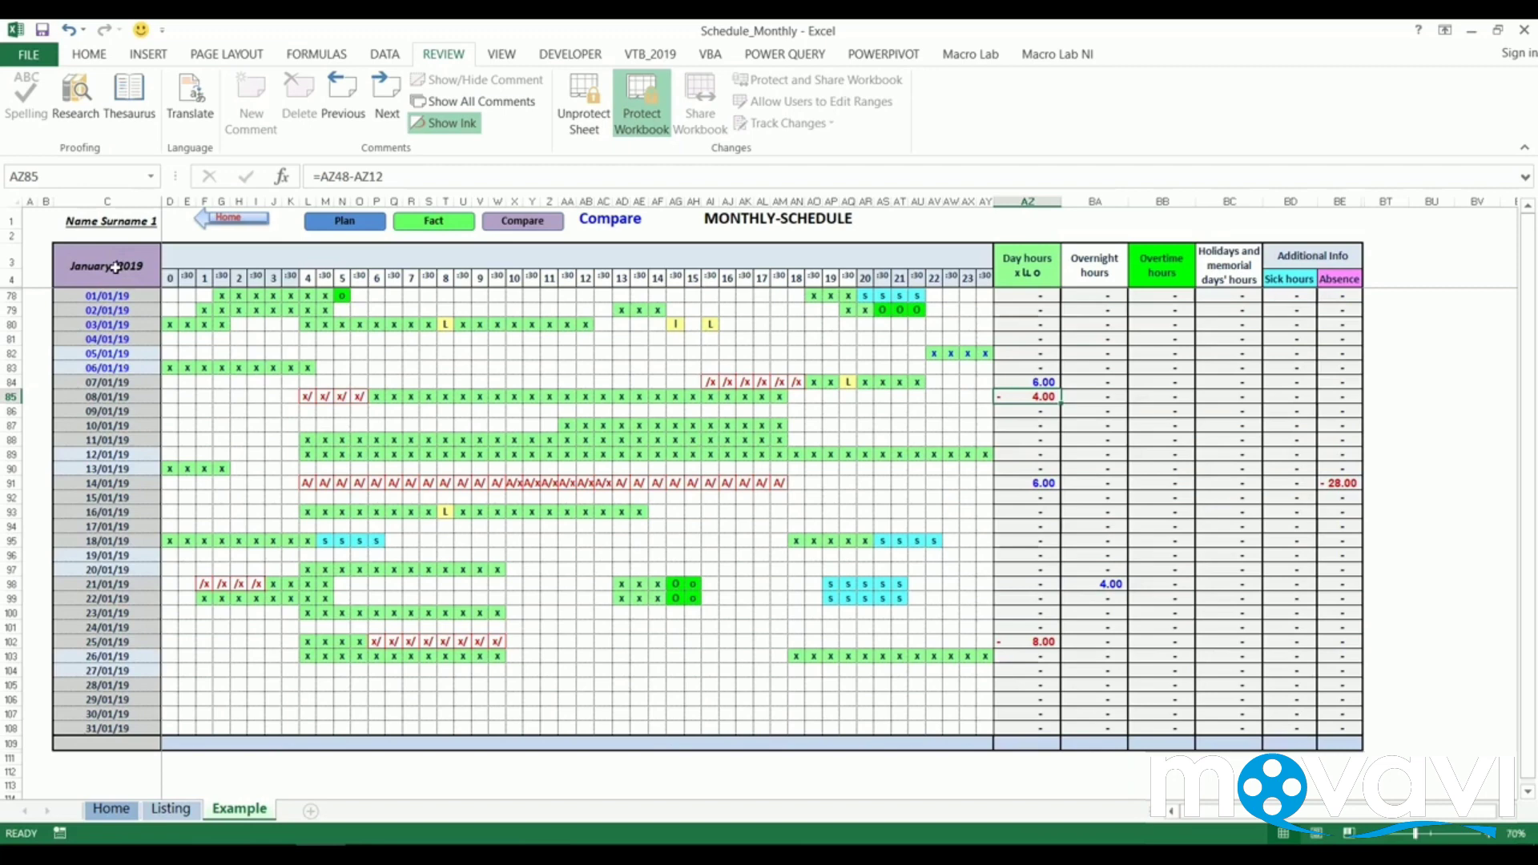
left_click(353, 222)
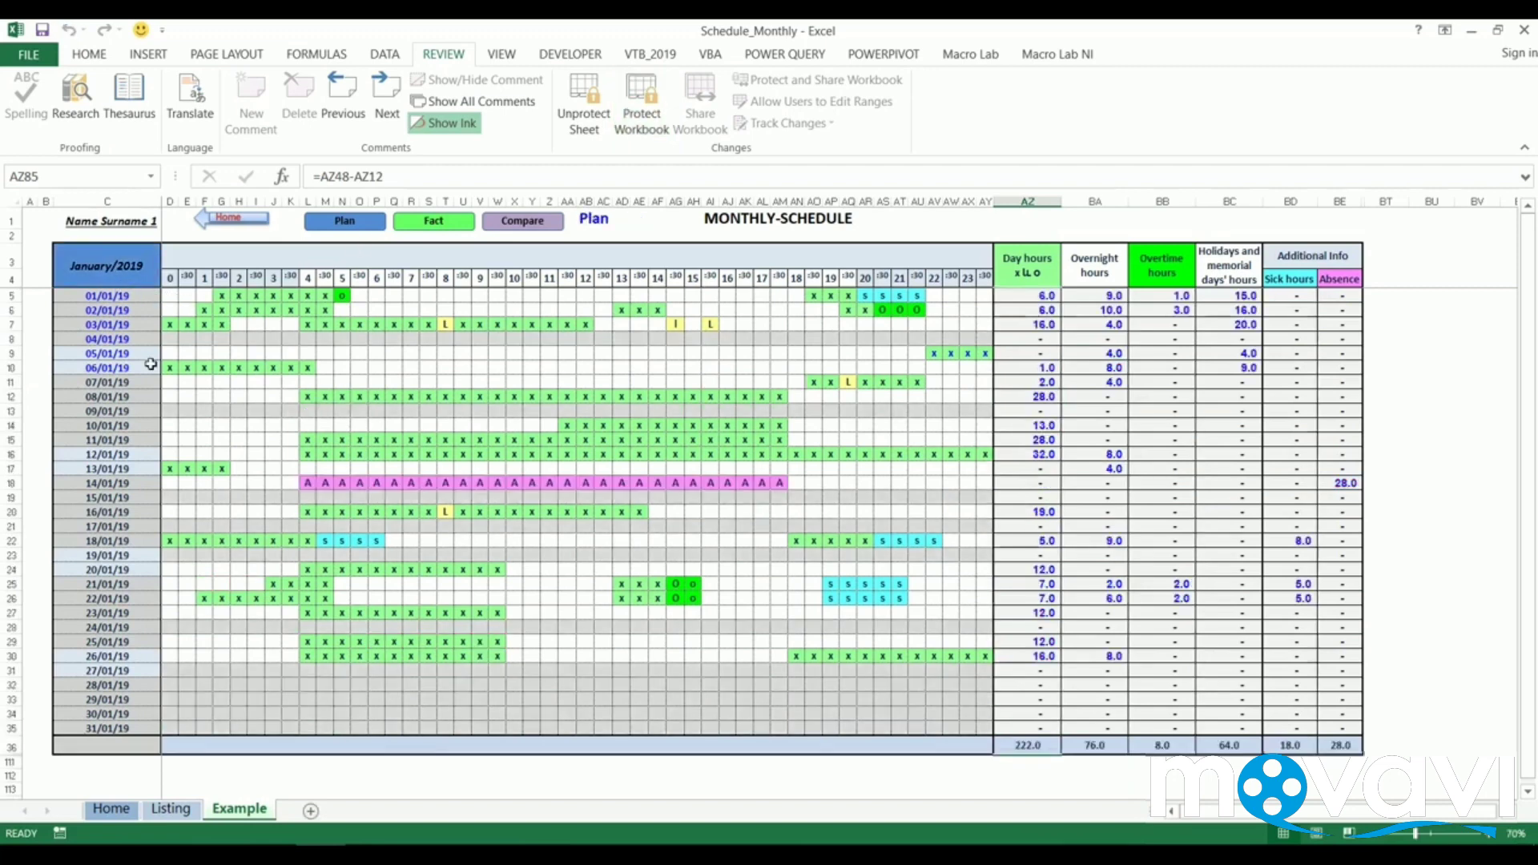
left_click_drag(112, 296, 131, 729)
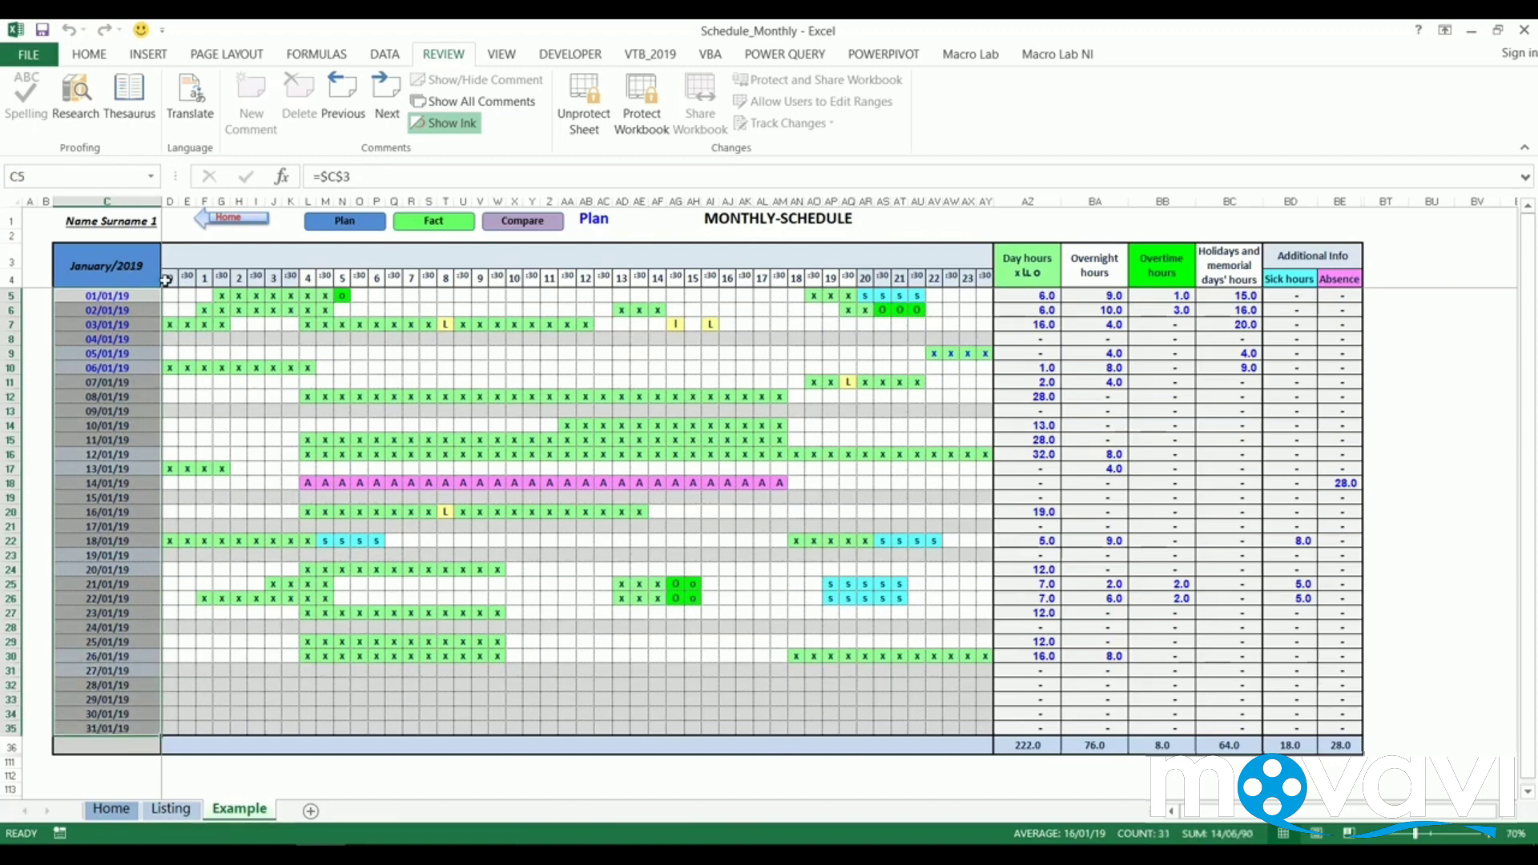
Step: Select the hour header row, then just hours 4 to 19
left_click_drag(164, 278, 985, 278)
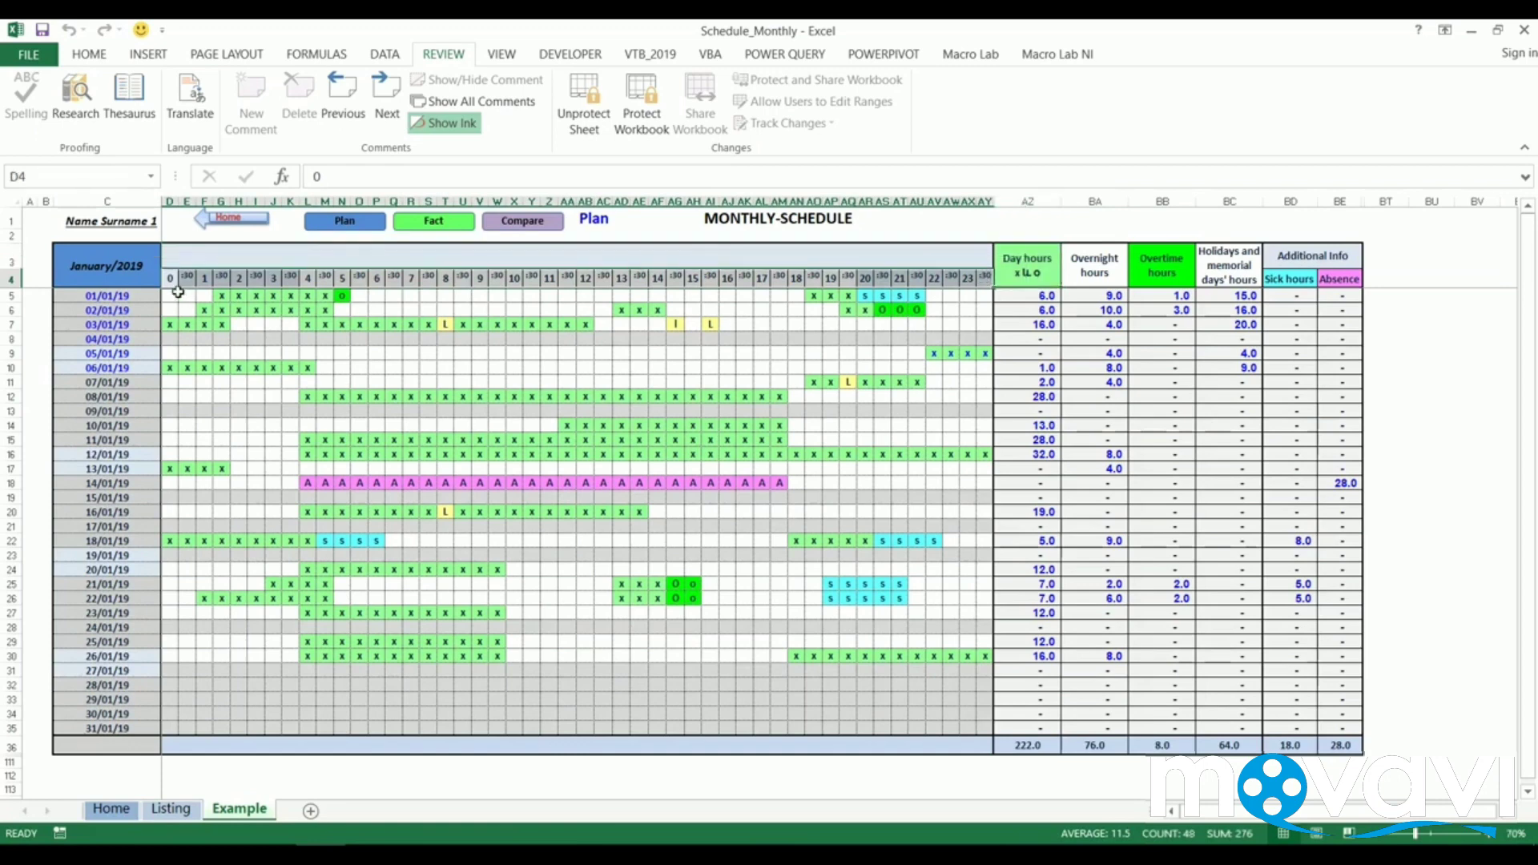
left_click(176, 294)
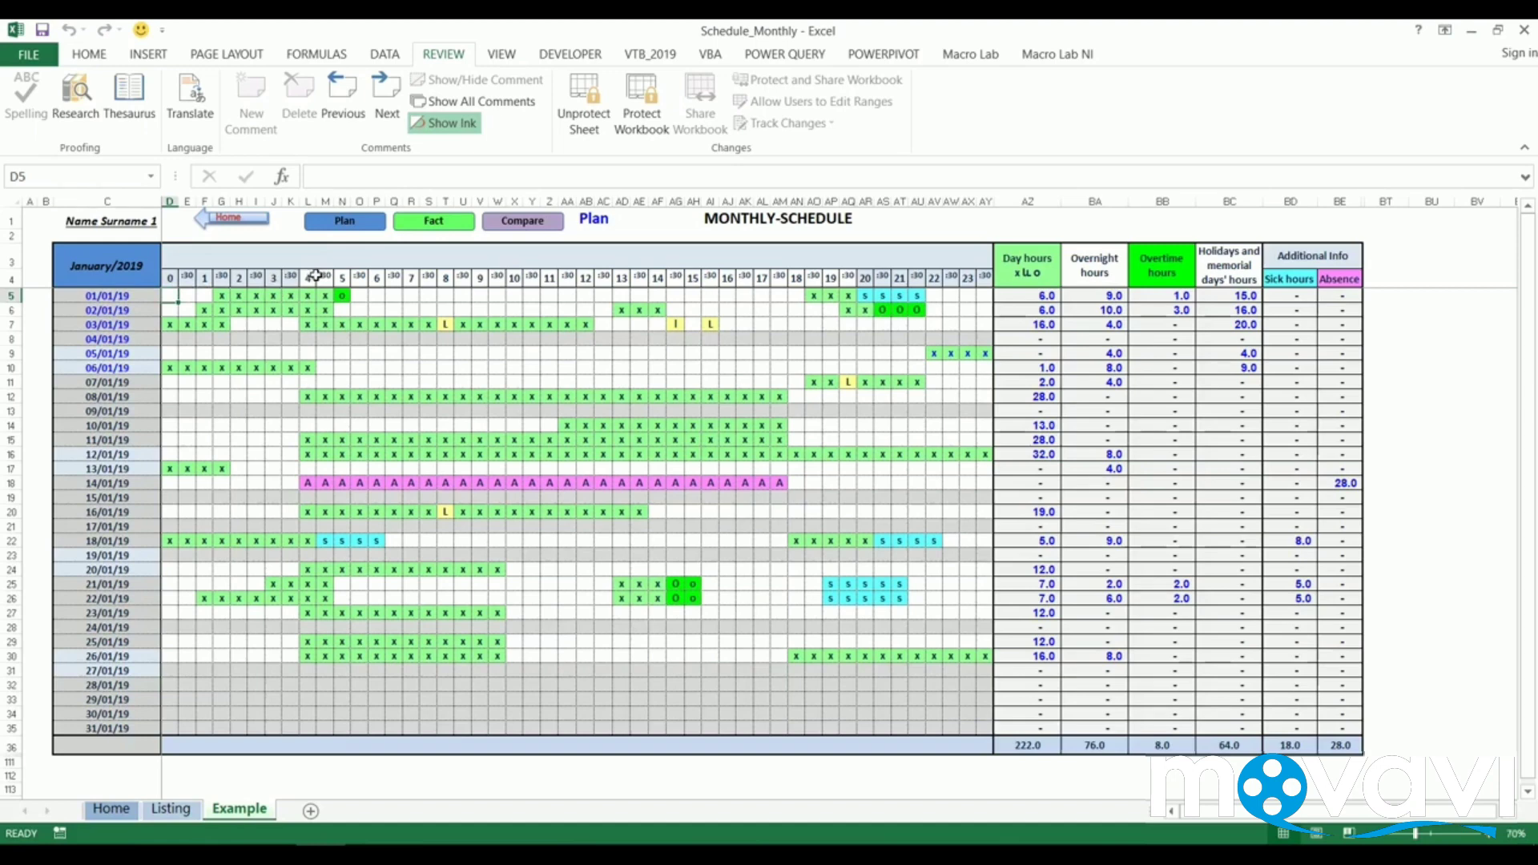
left_click_drag(316, 276, 851, 282)
left_click(865, 338)
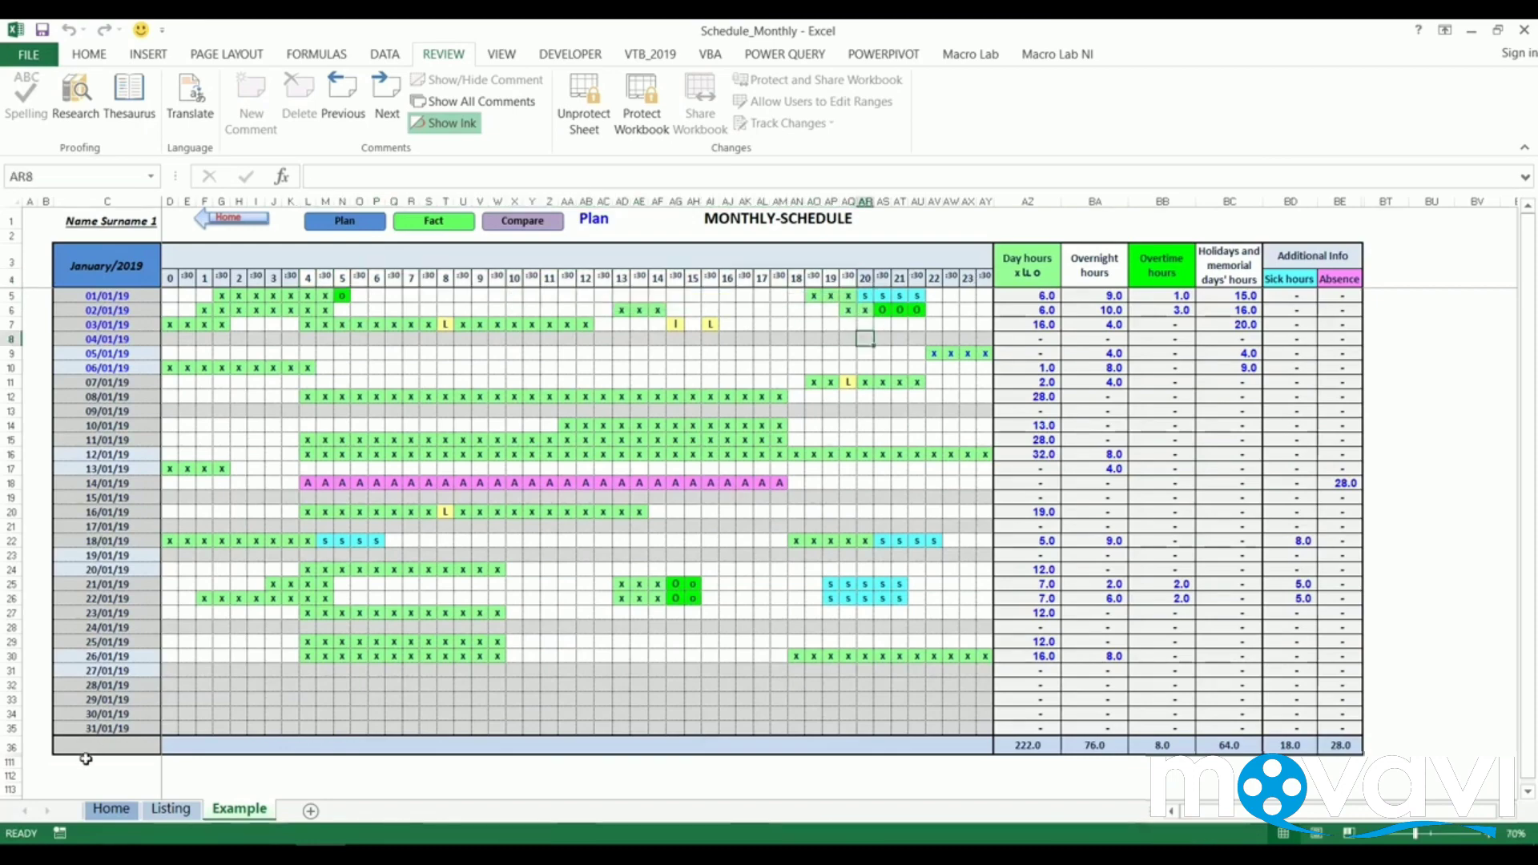
left_click(171, 809)
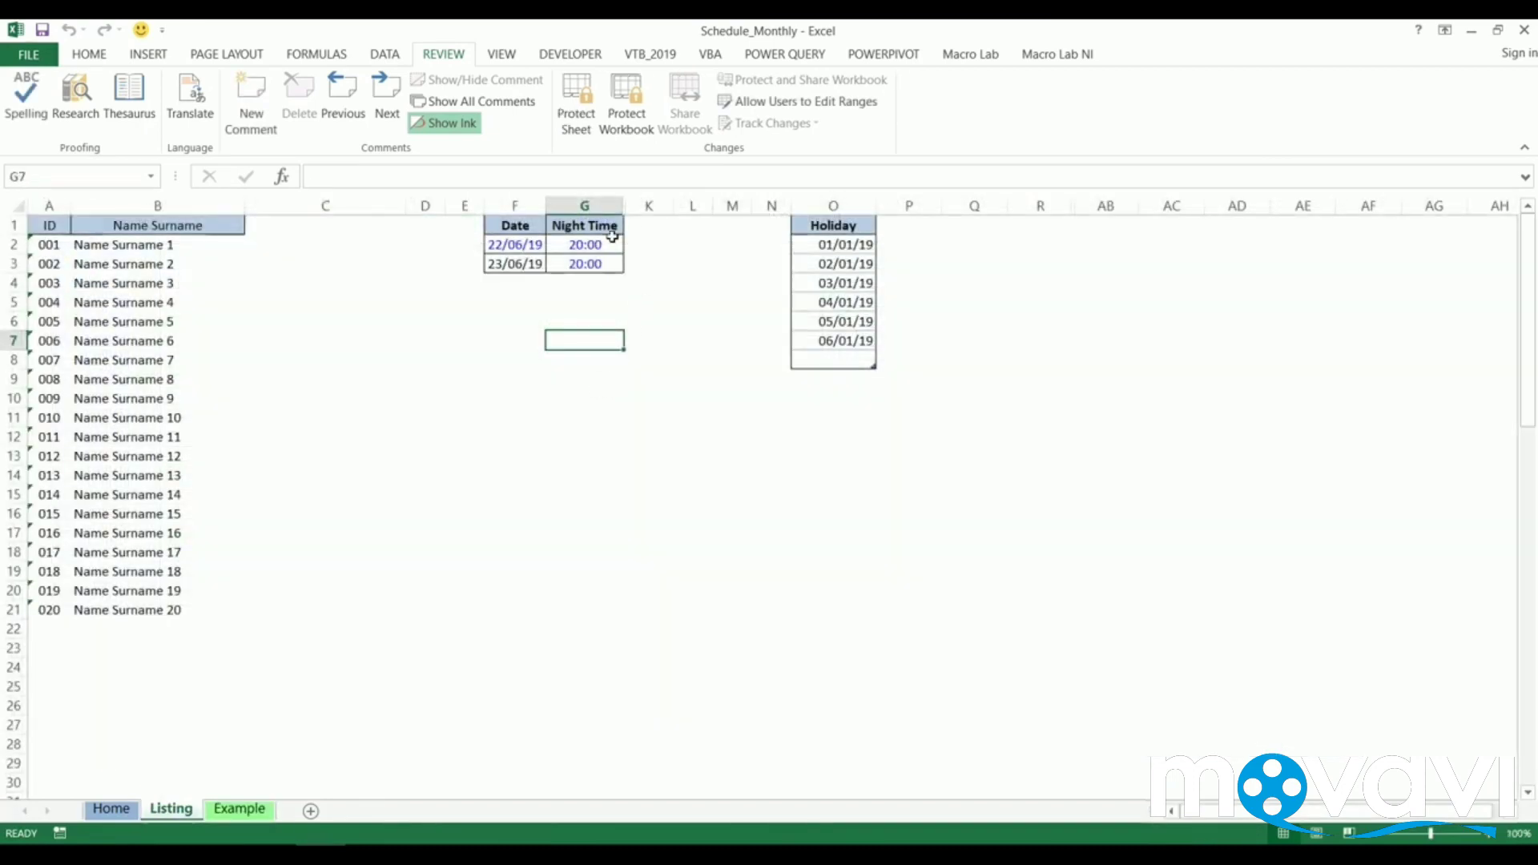
left_click(620, 245)
left_click(632, 245)
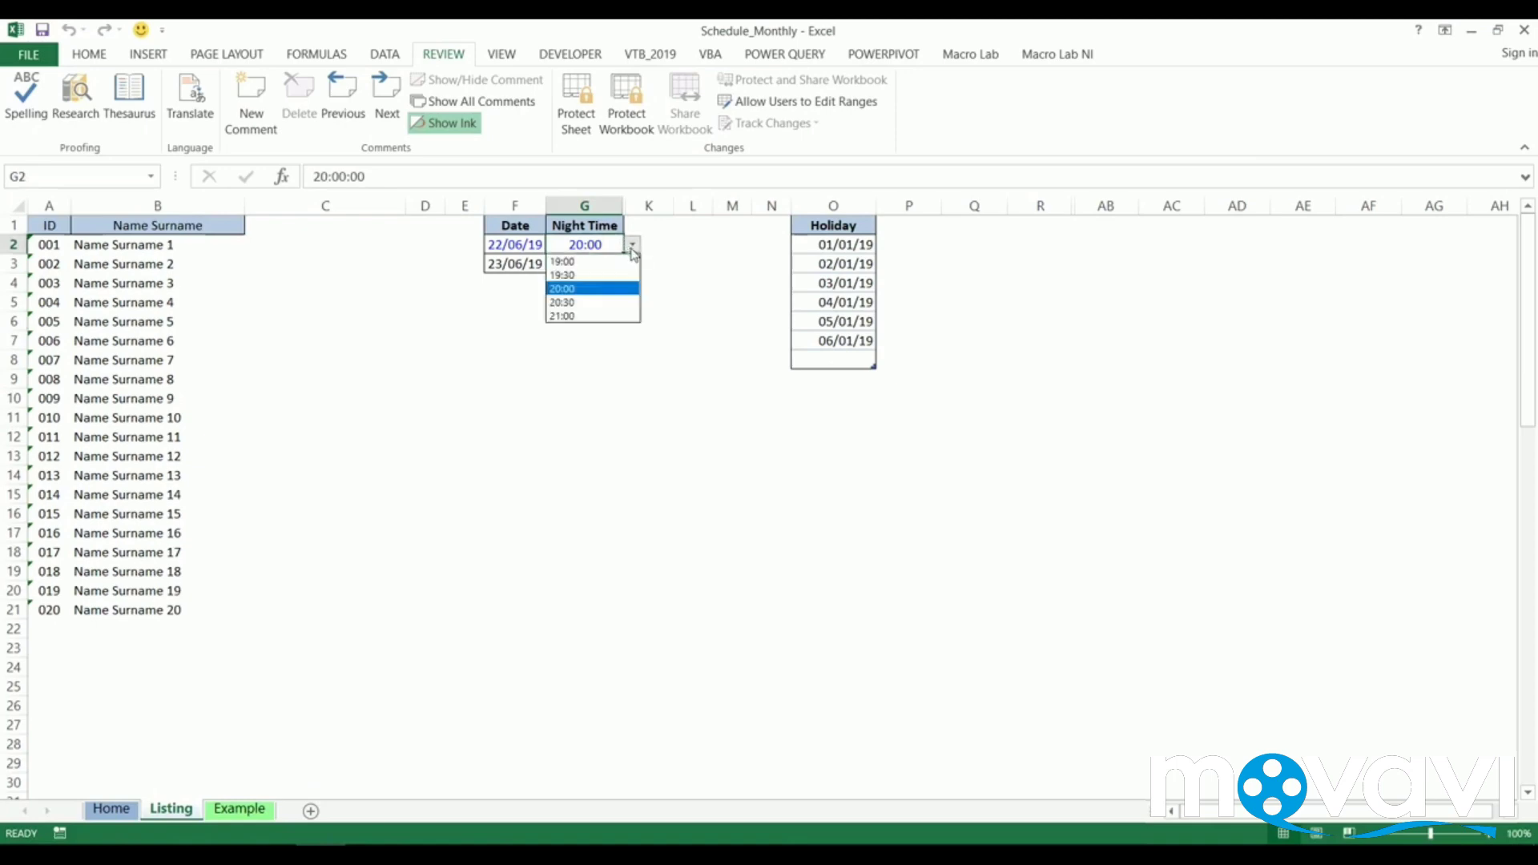
left_click(605, 320)
left_click(205, 811)
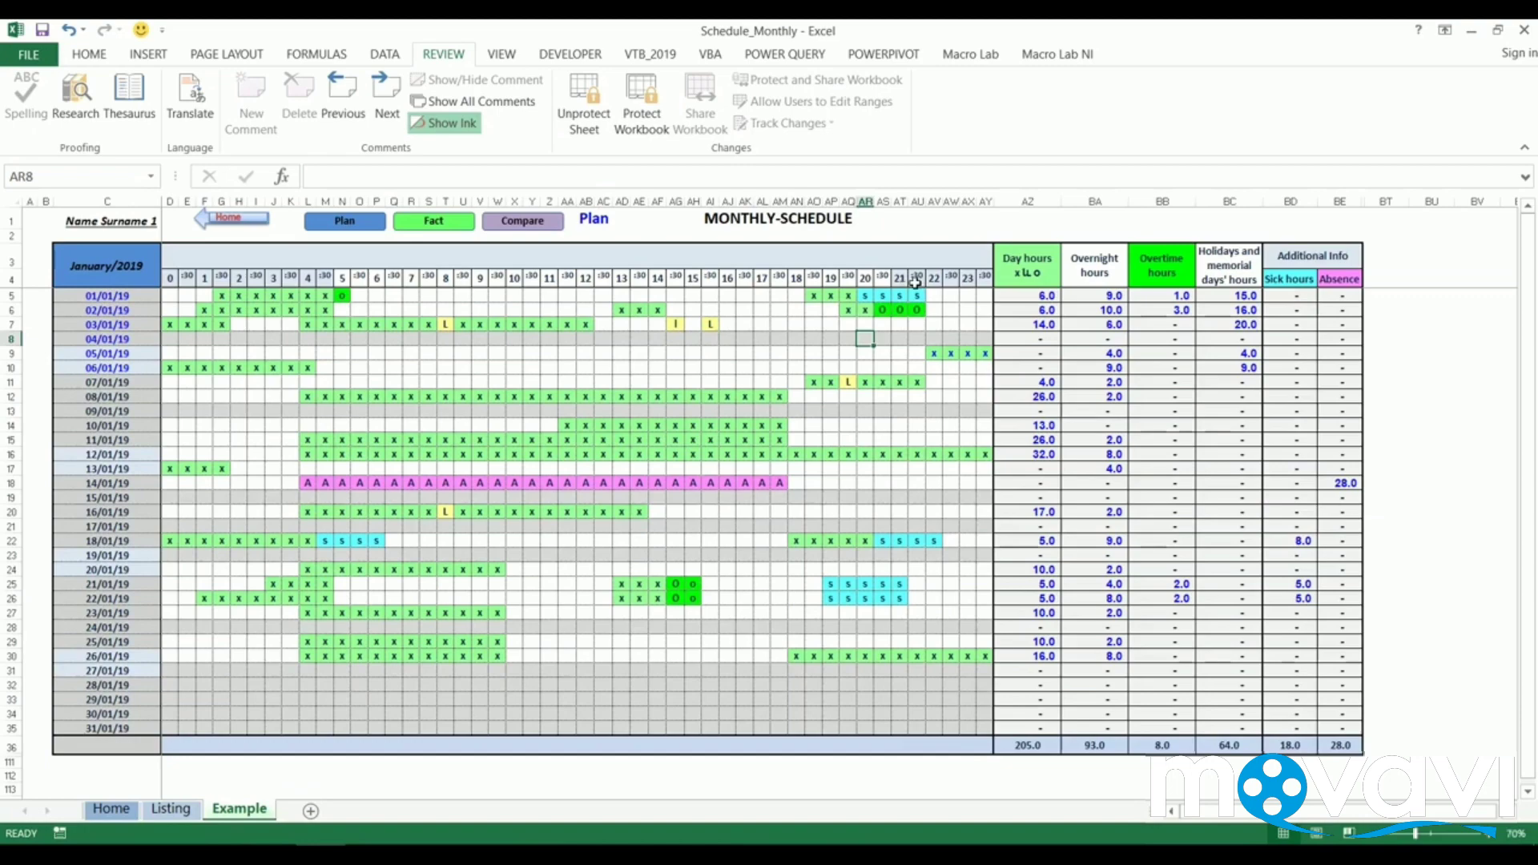
left_click(171, 809)
left_click(632, 244)
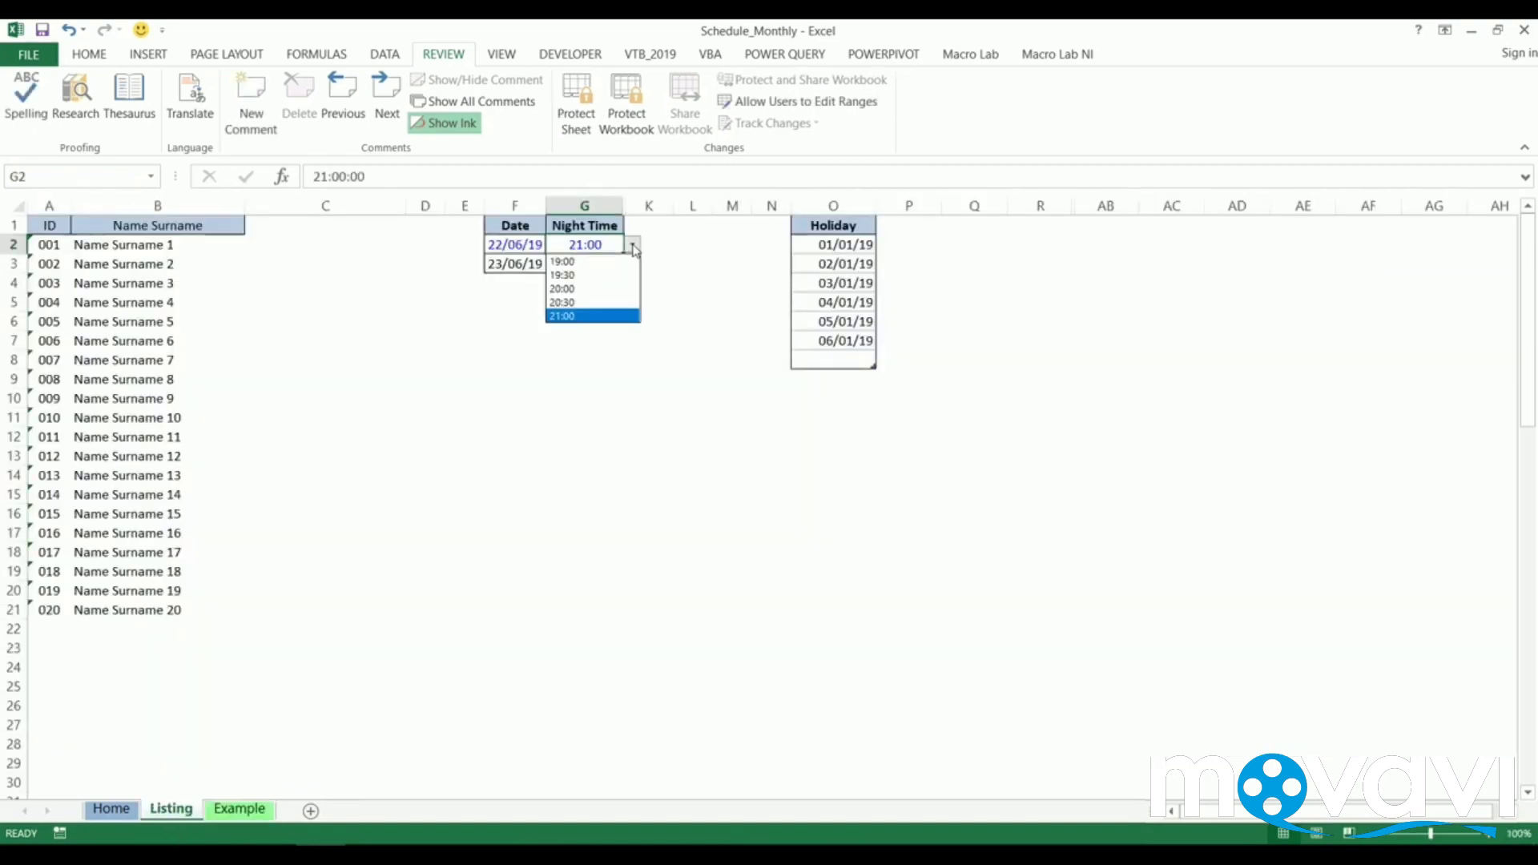
left_click(600, 290)
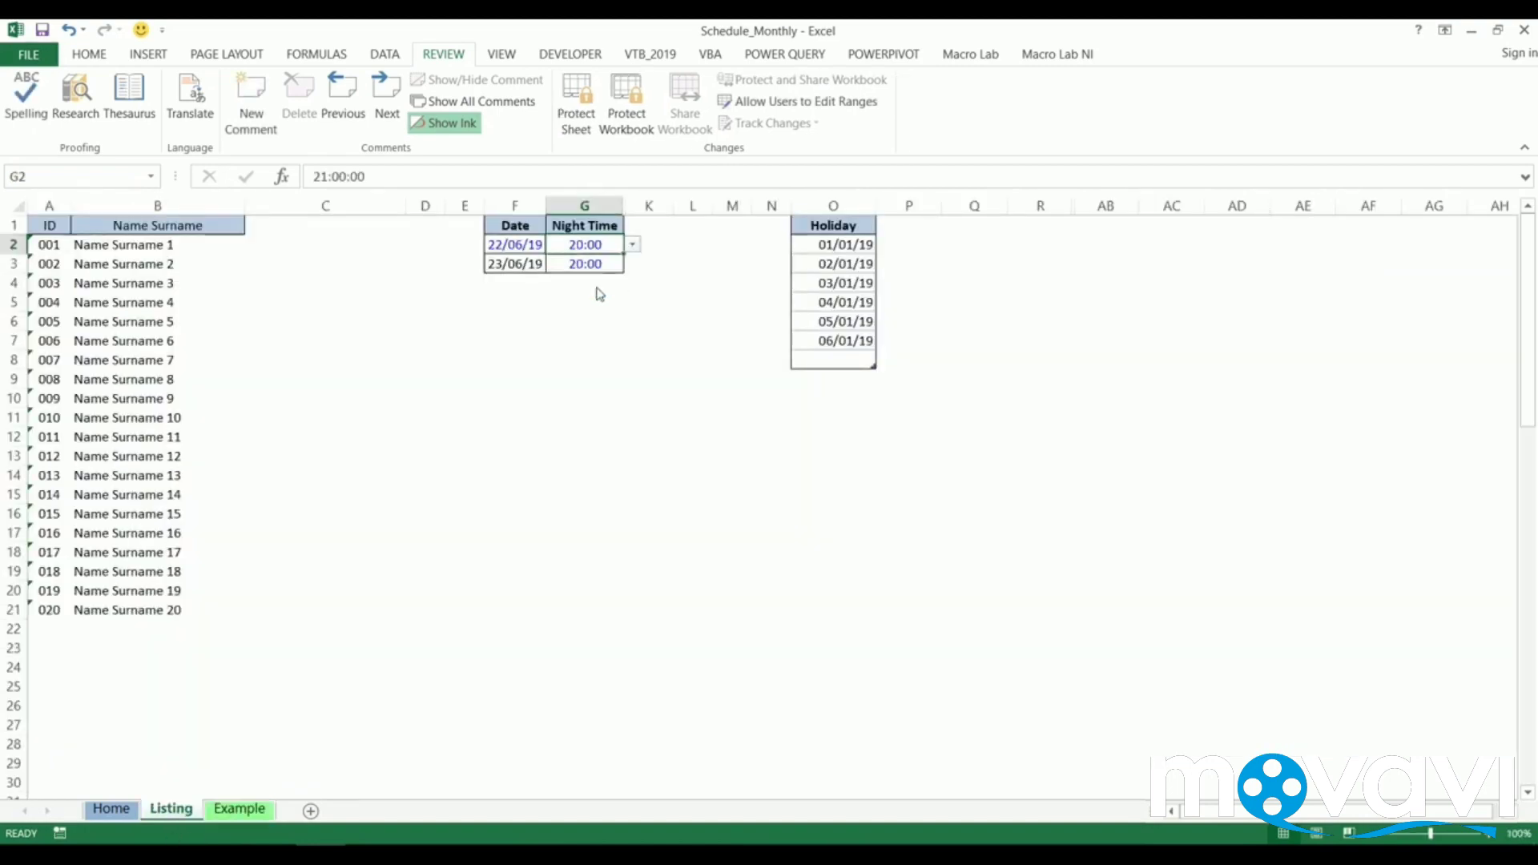
left_click(237, 810)
Step: Clear the plan grid D5:AY35 and mark Q10:S10 on 06/01/19 with x
left_click_drag(175, 294, 978, 729)
key("Delete")
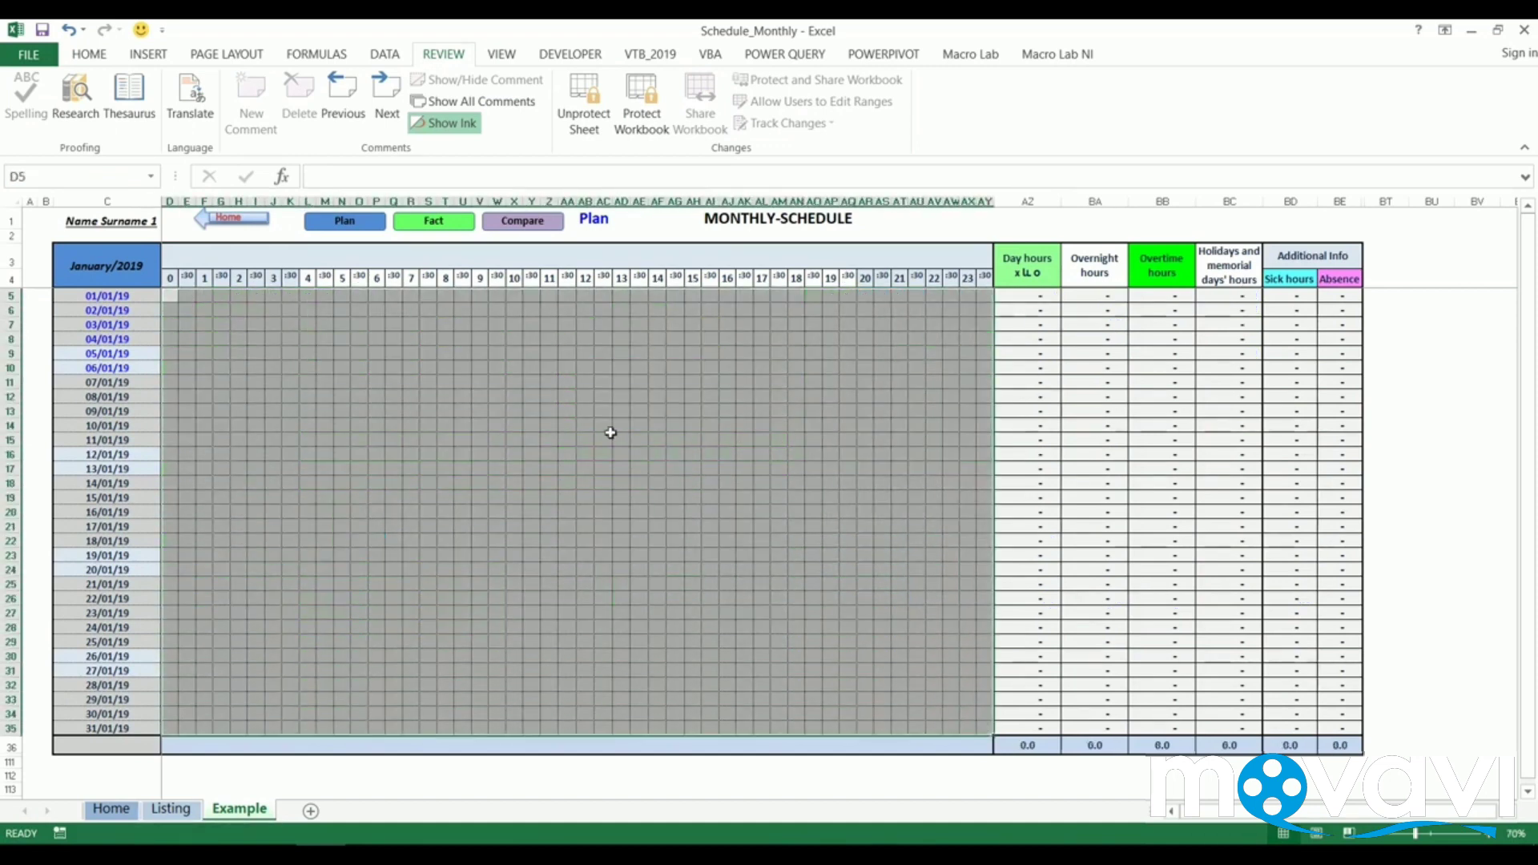
left_click_drag(339, 368, 710, 369)
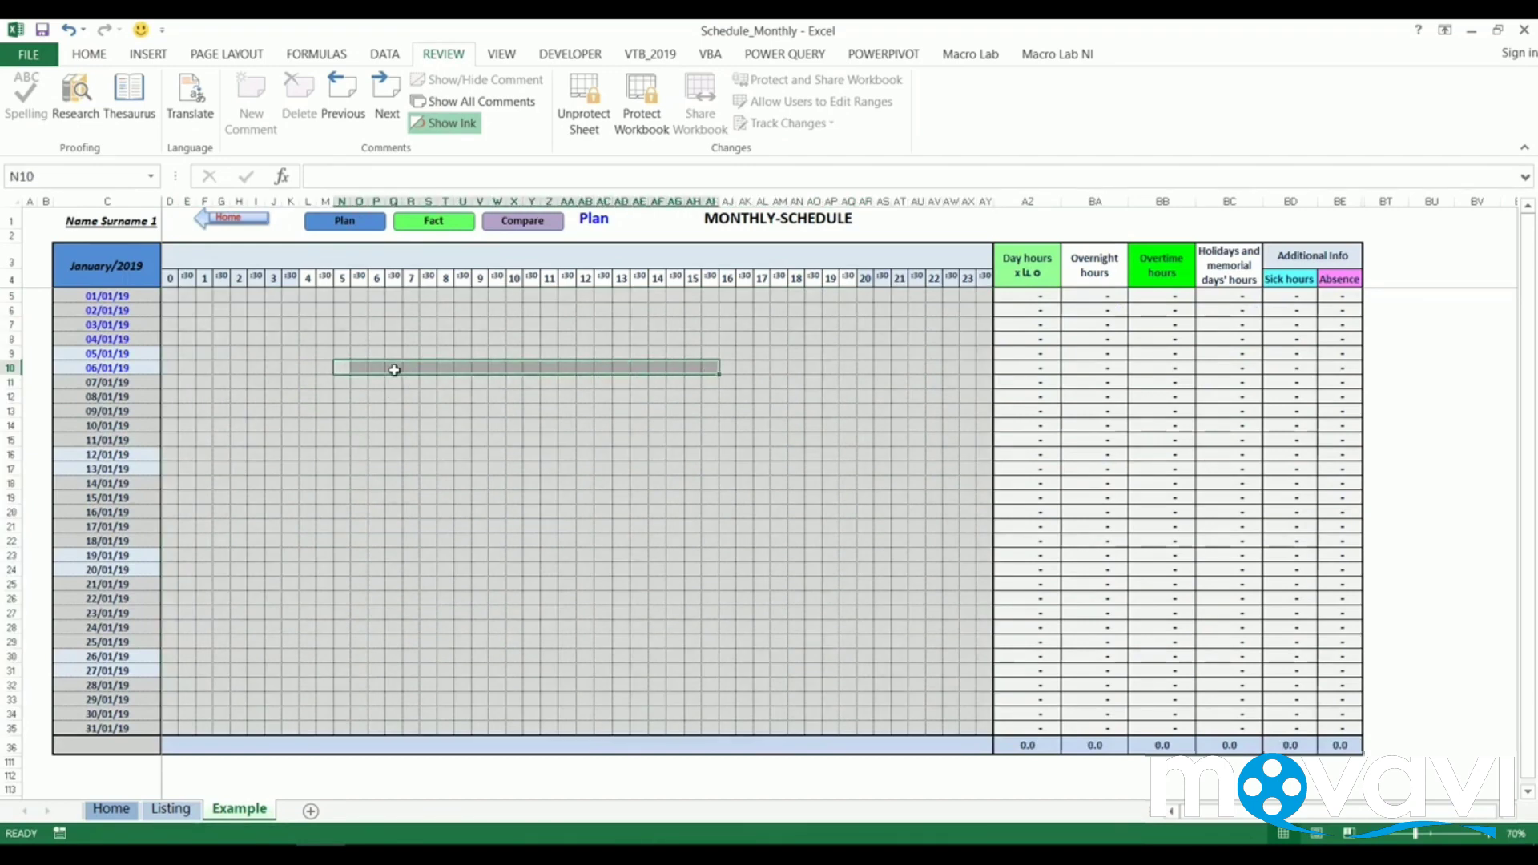
left_click_drag(395, 367, 432, 369)
type("x")
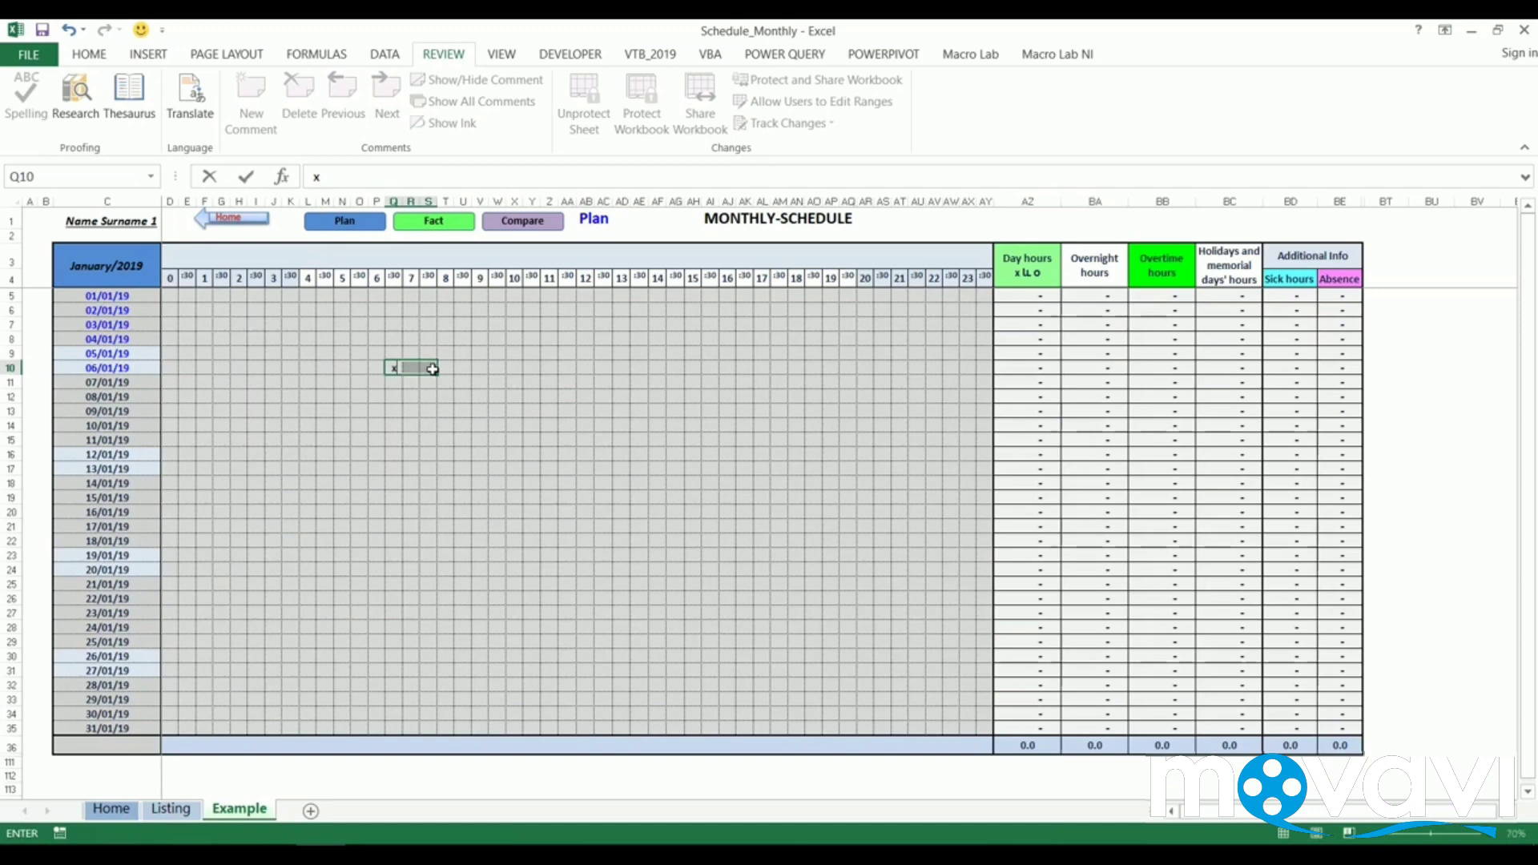
key("ctrl+Return")
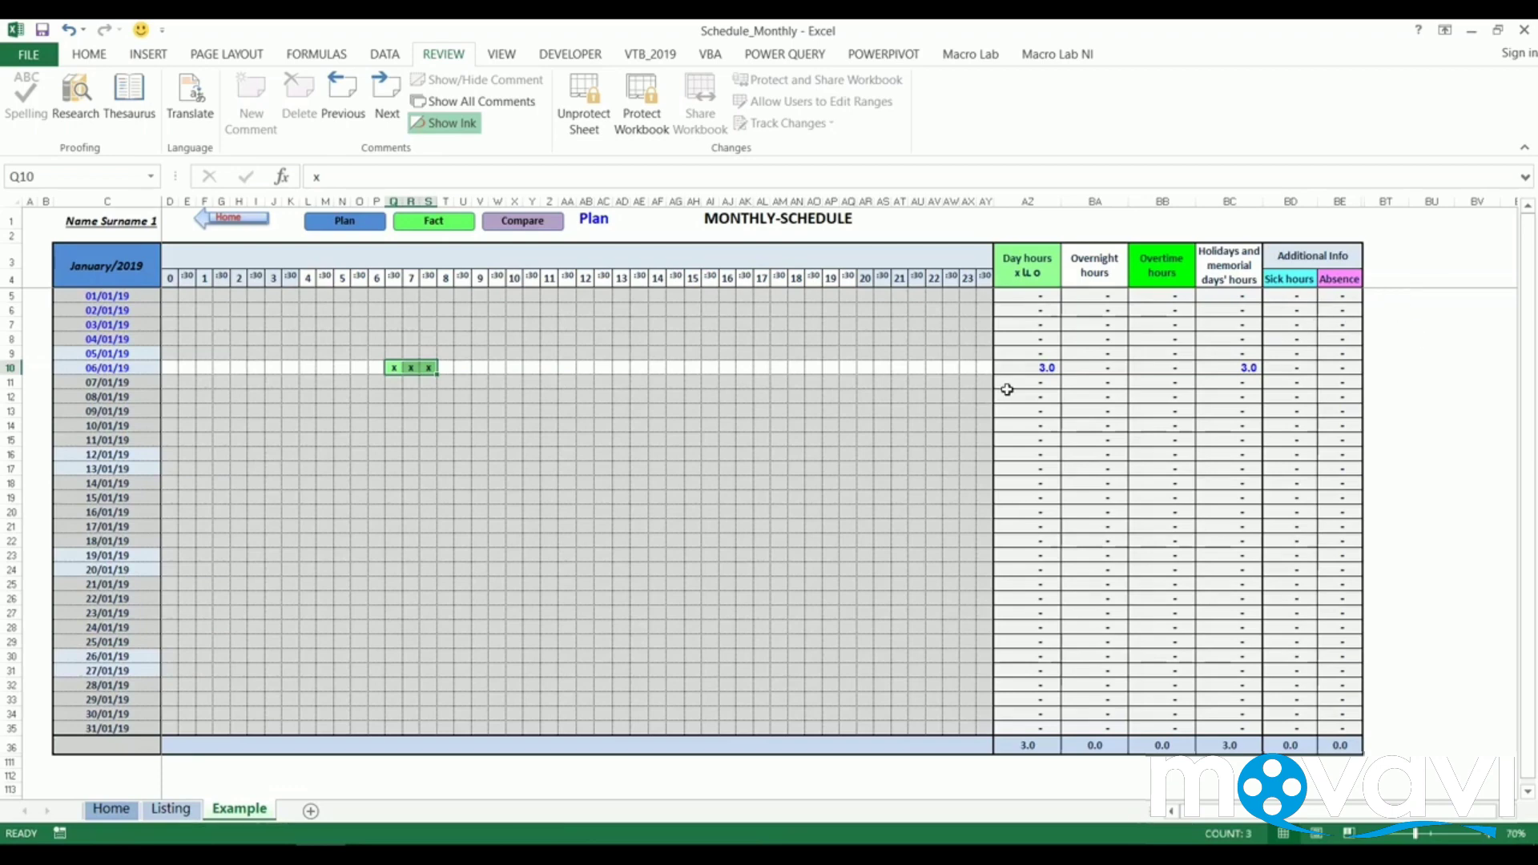
key("ctrl+Page_Up")
key("ctrl+Page_Up")
Step: Enter the invalid code 'xxdd' in T10 on Example and cancel the rejection warning
left_click_drag(1318, 302, 1405, 390)
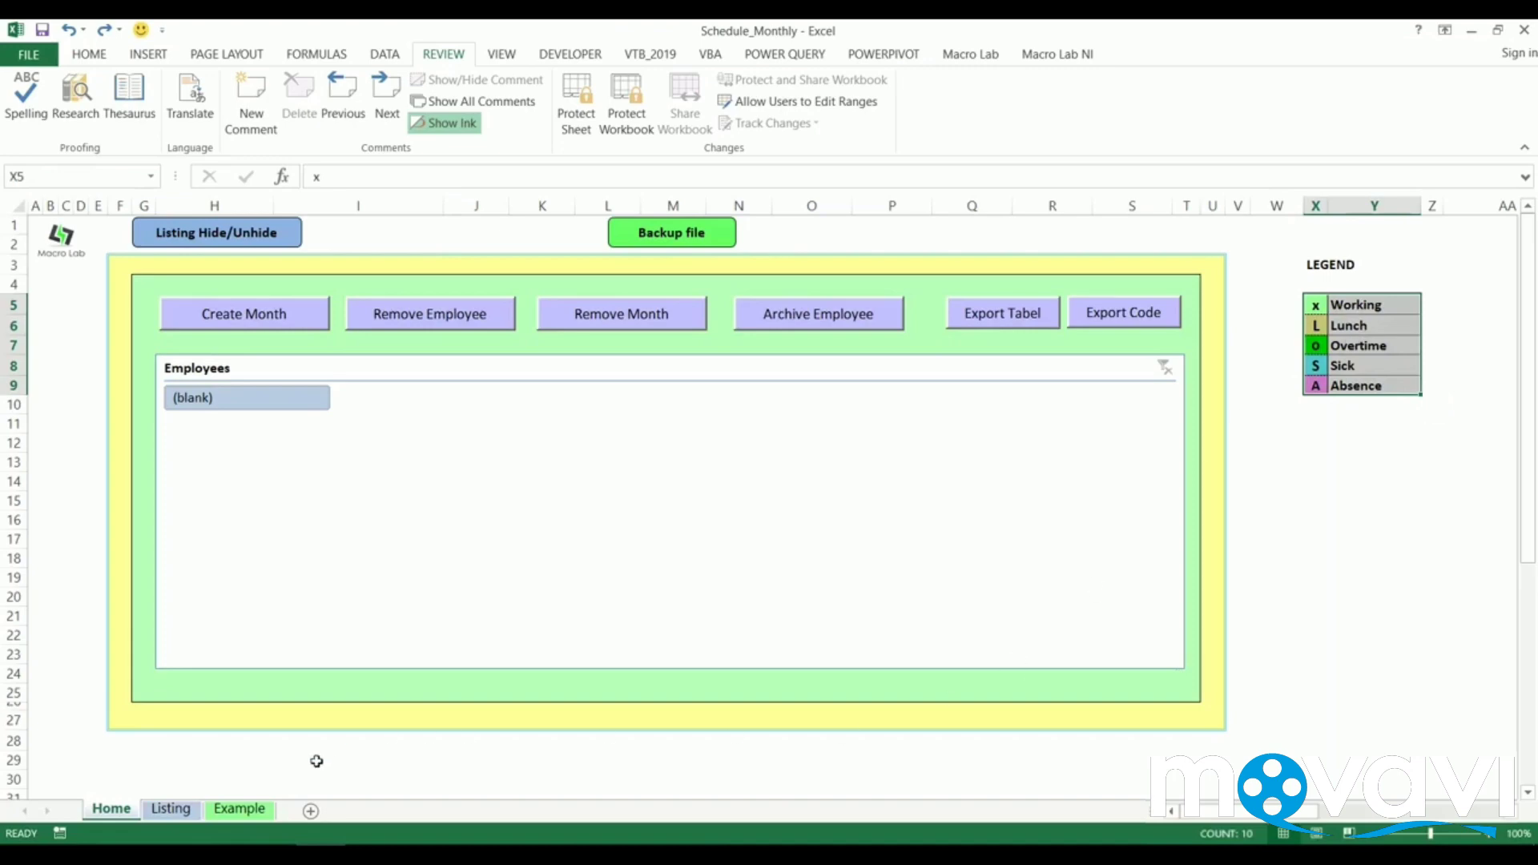
left_click(221, 813)
type("x")
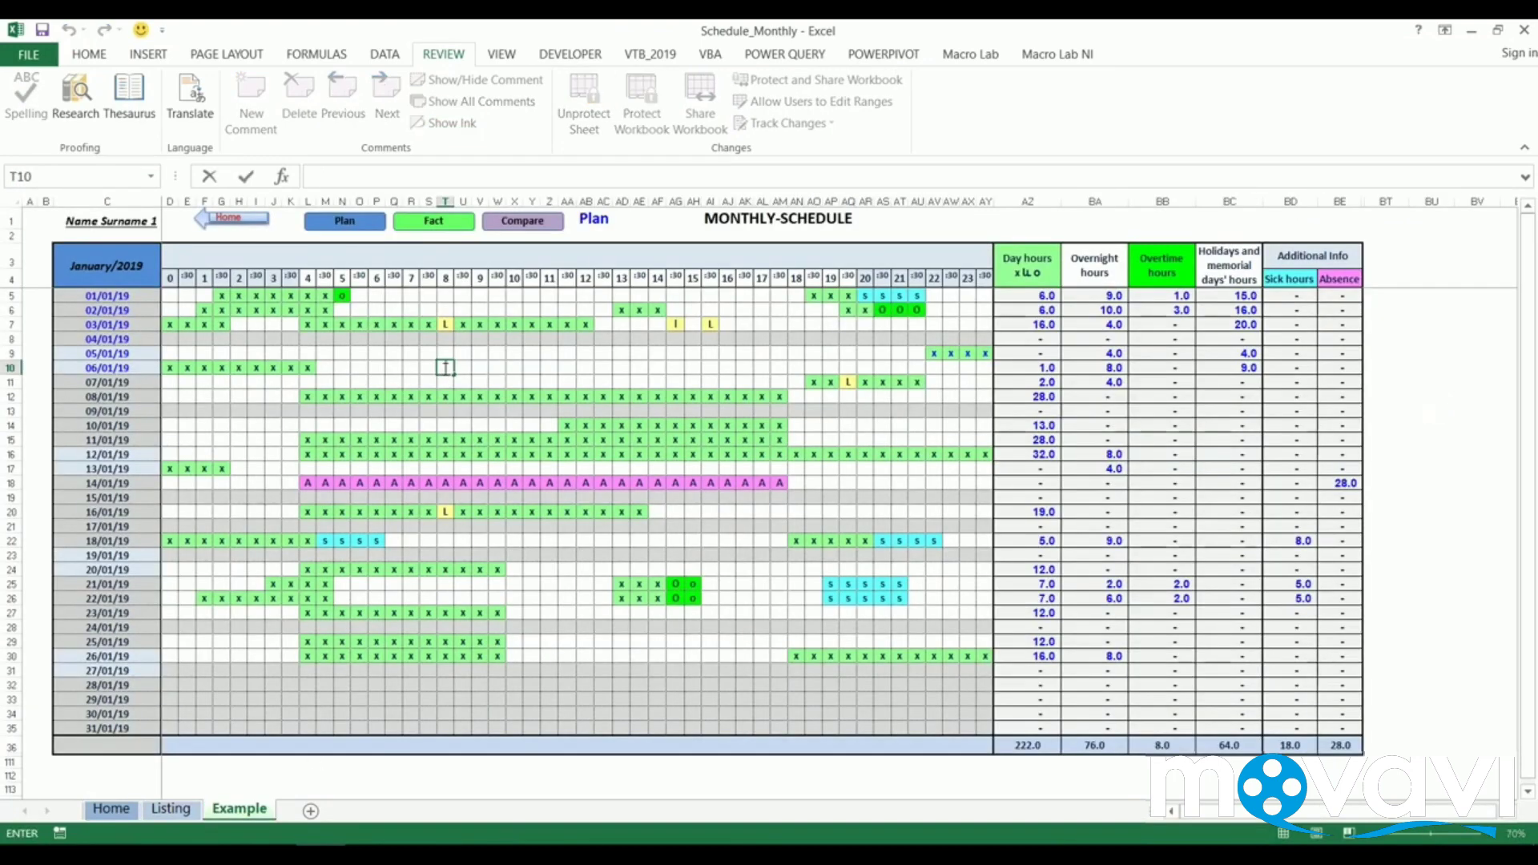
type("xdd")
key("ctrl+Return")
left_click(775, 484)
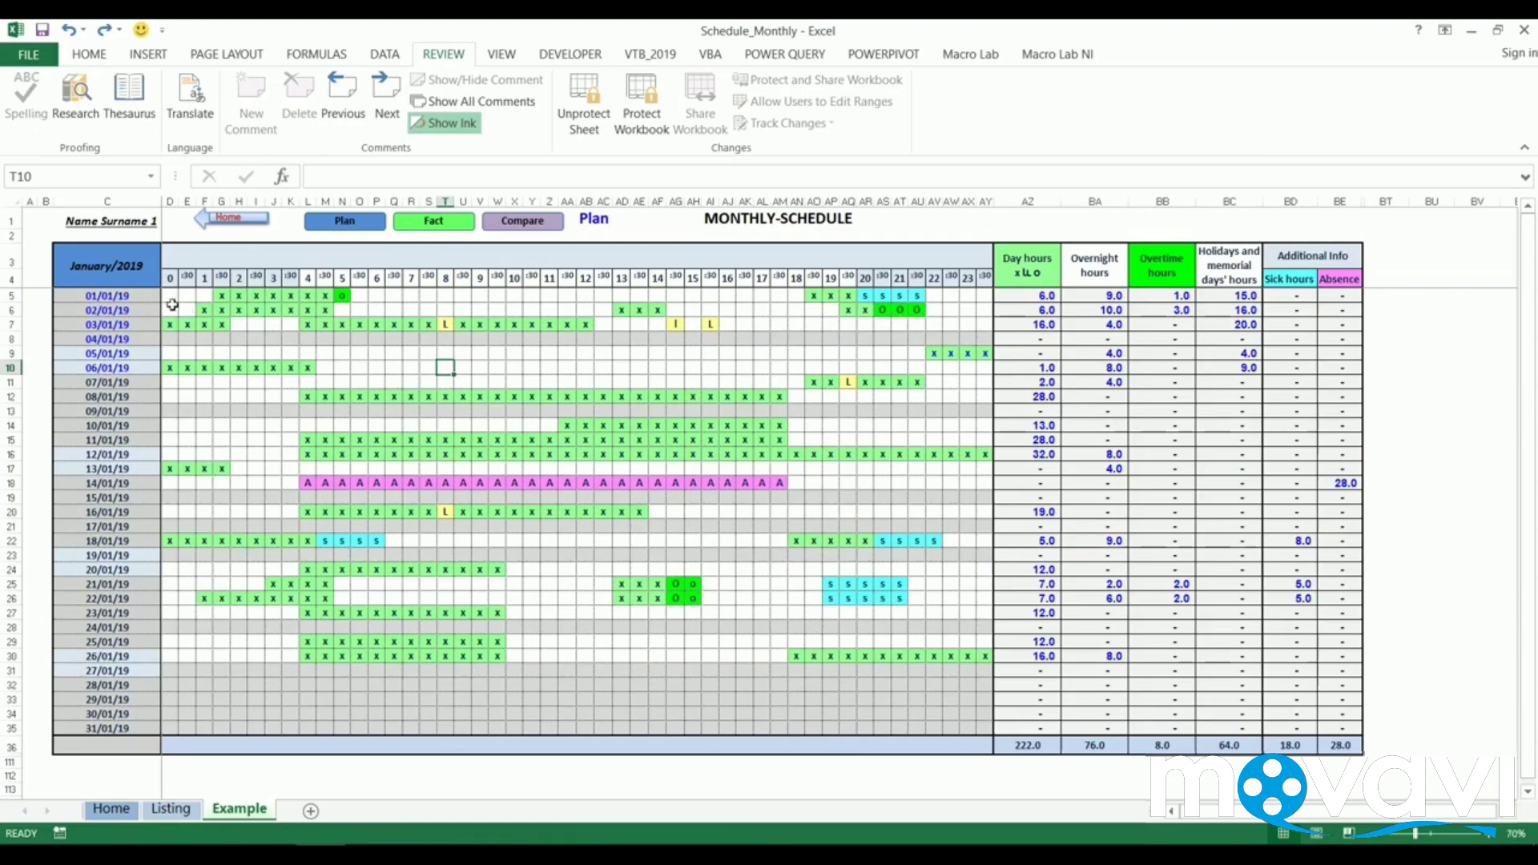
left_click_drag(172, 305, 978, 728)
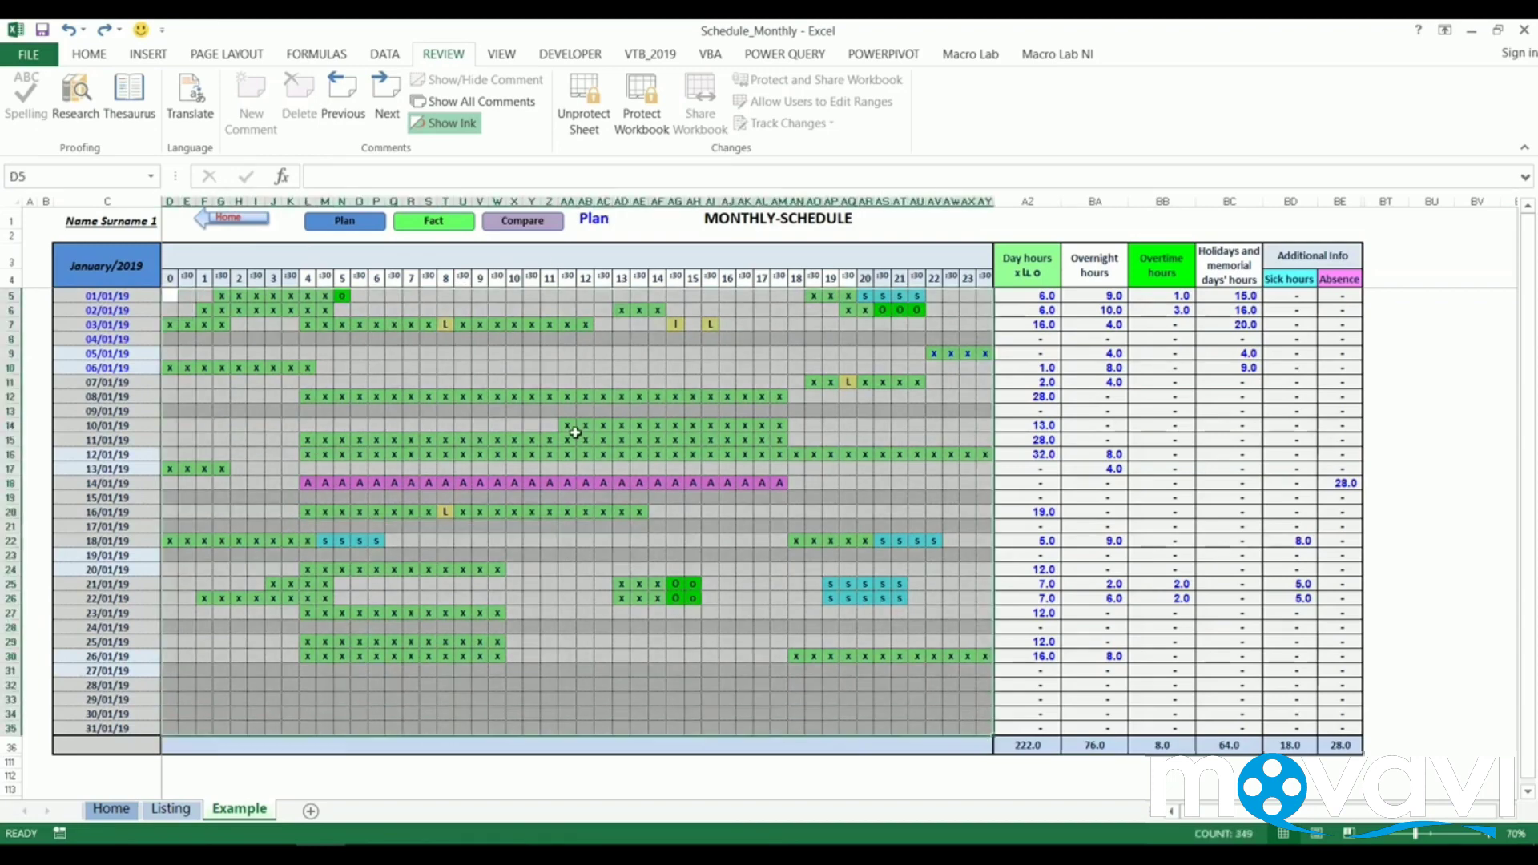
left_click(576, 434)
left_click(445, 222)
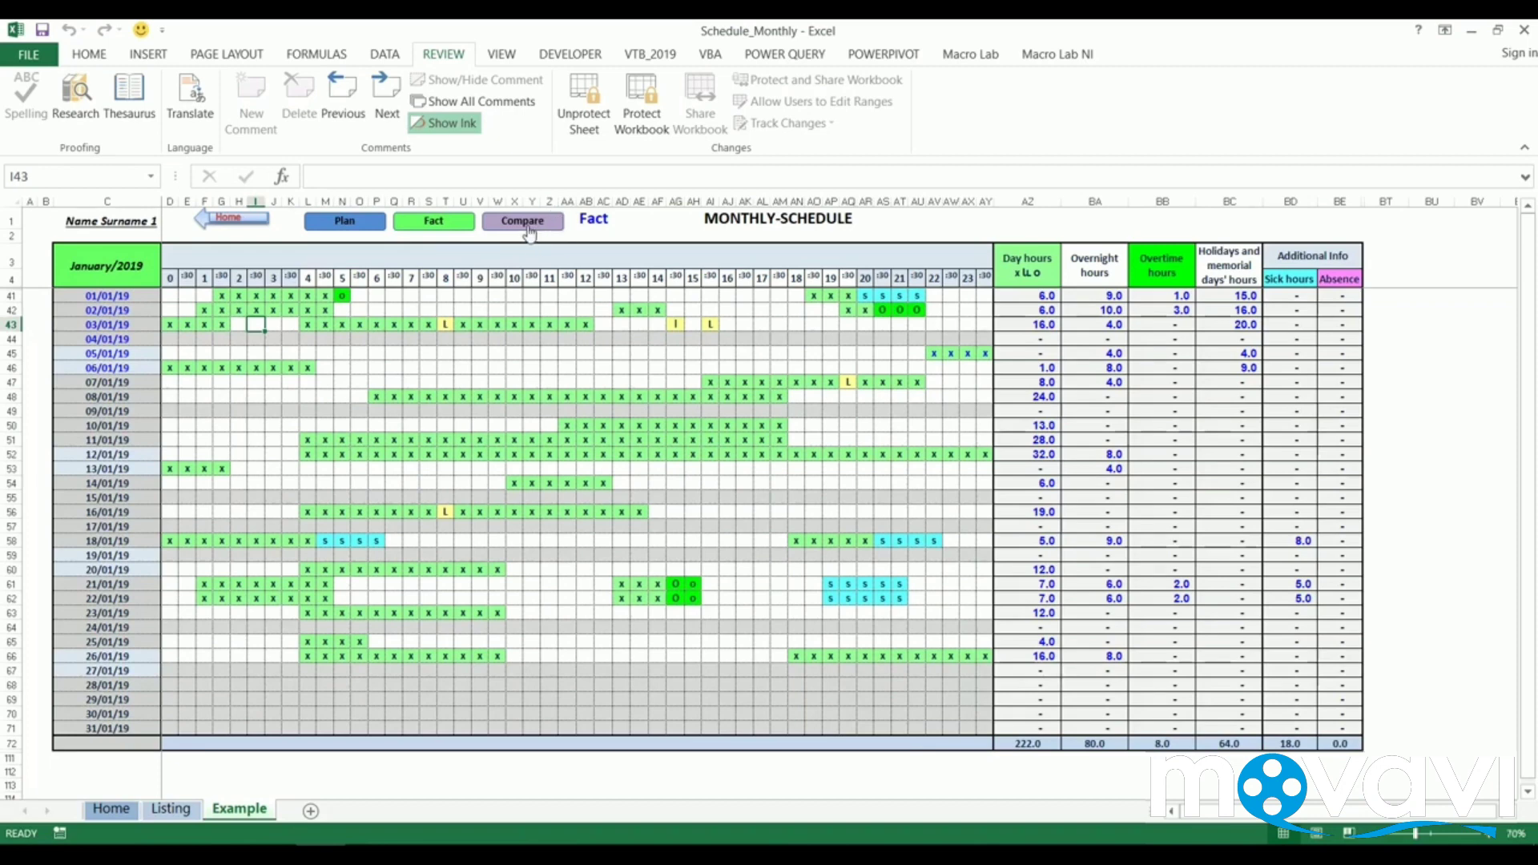
left_click(527, 224)
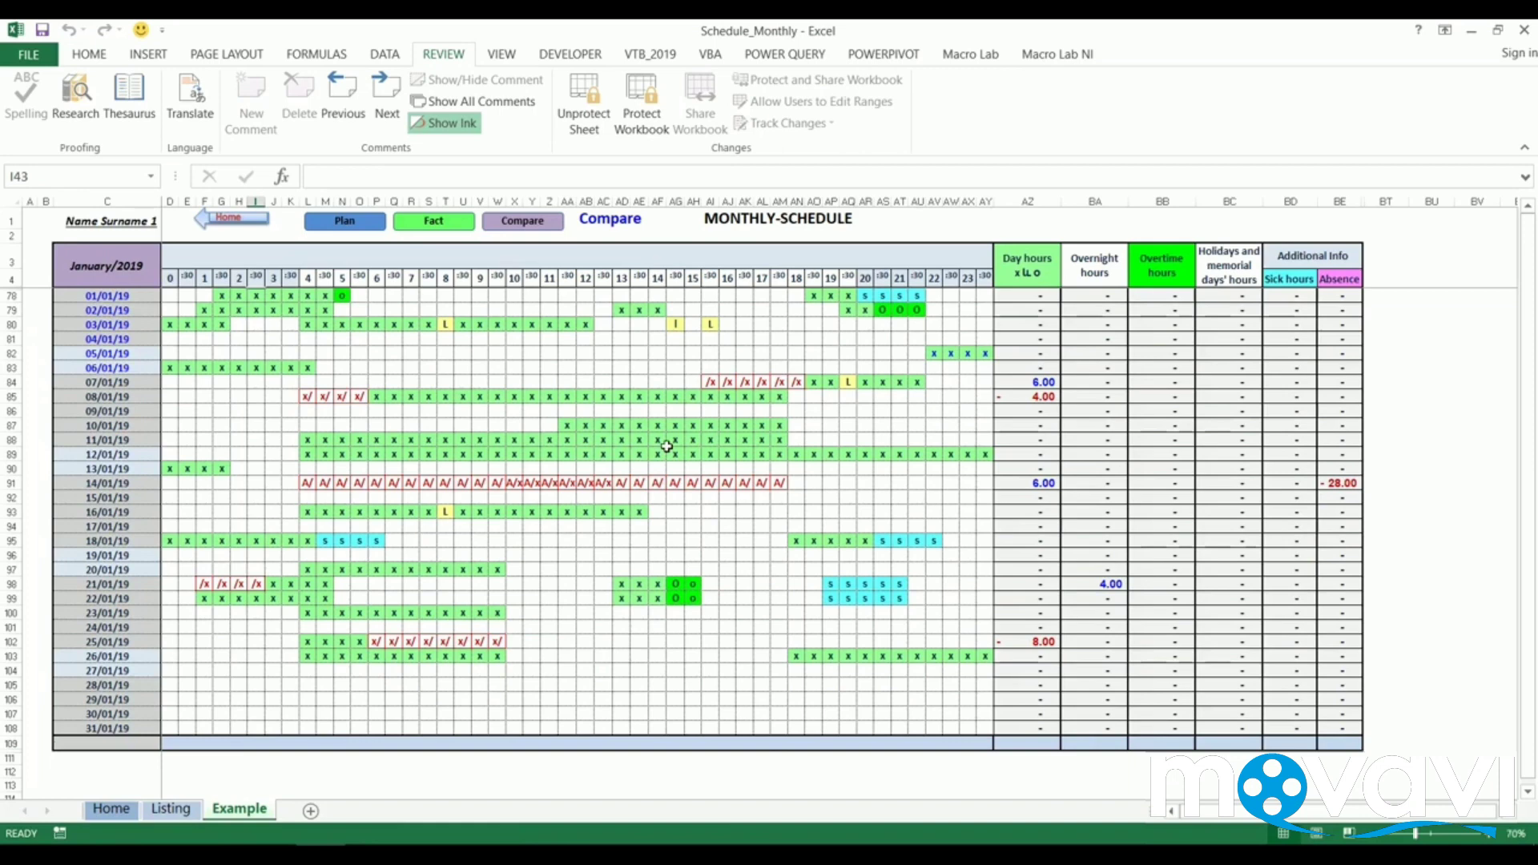
left_click_drag(1034, 296, 1332, 719)
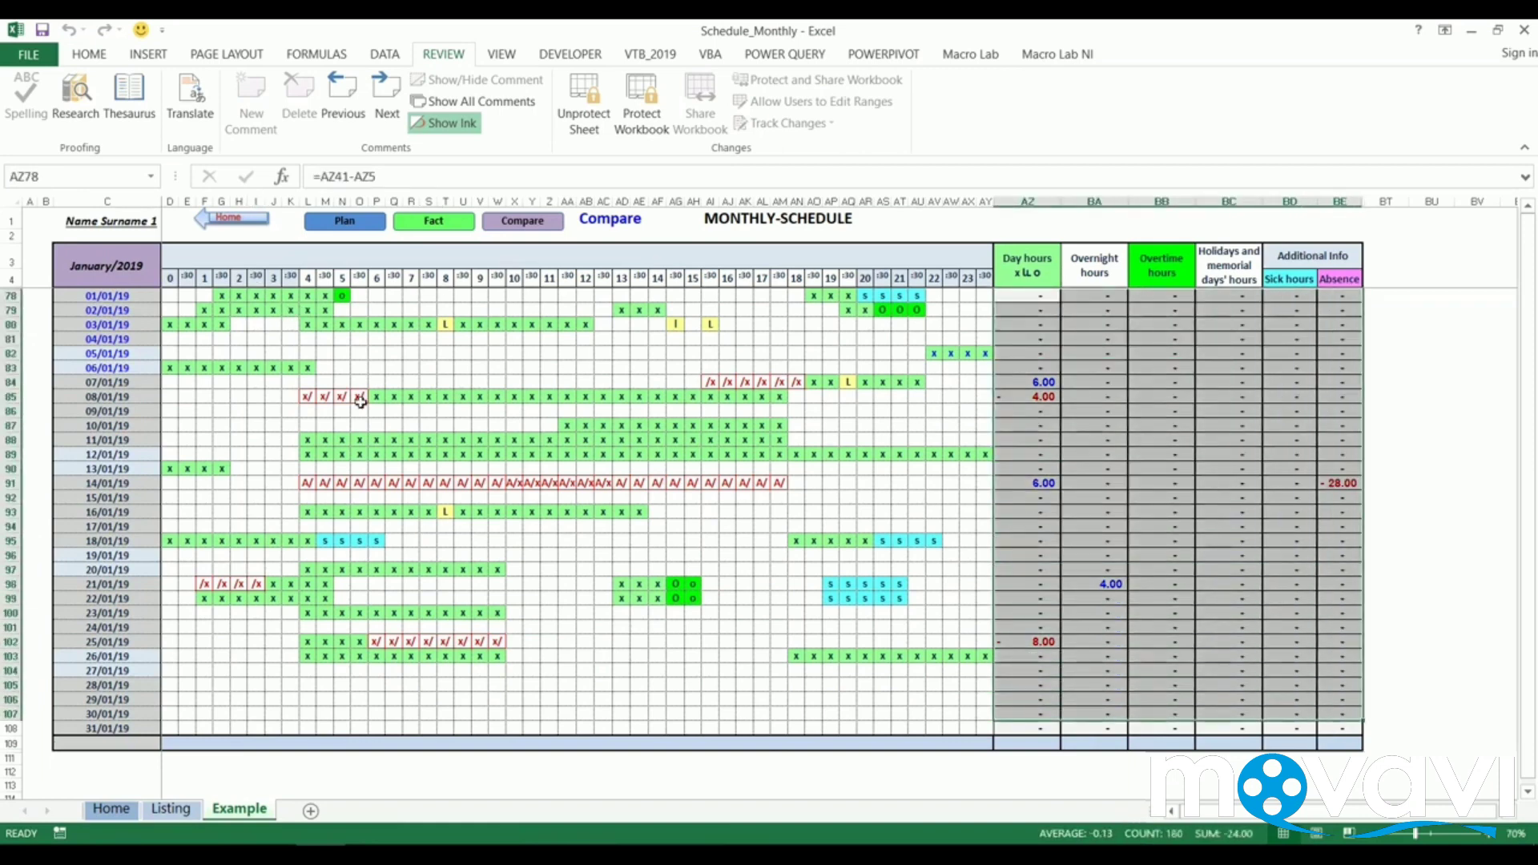
mouse_move(428, 396)
left_mouse_down()
mouse_move(414, 363)
mouse_move(427, 383)
left_mouse_up()
left_click_drag(307, 396, 364, 399)
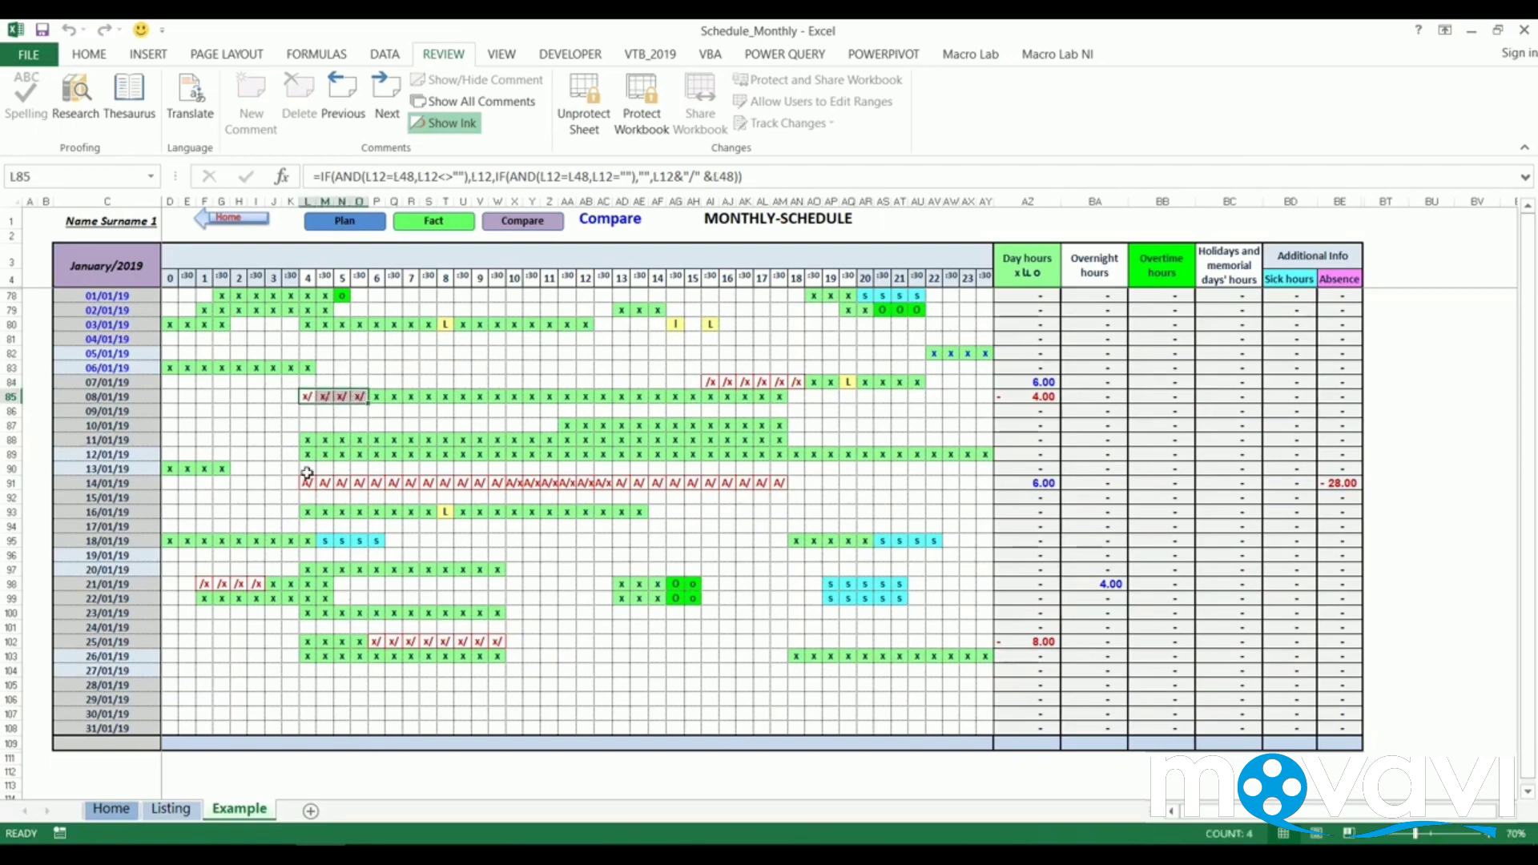
left_click_drag(305, 478, 781, 483)
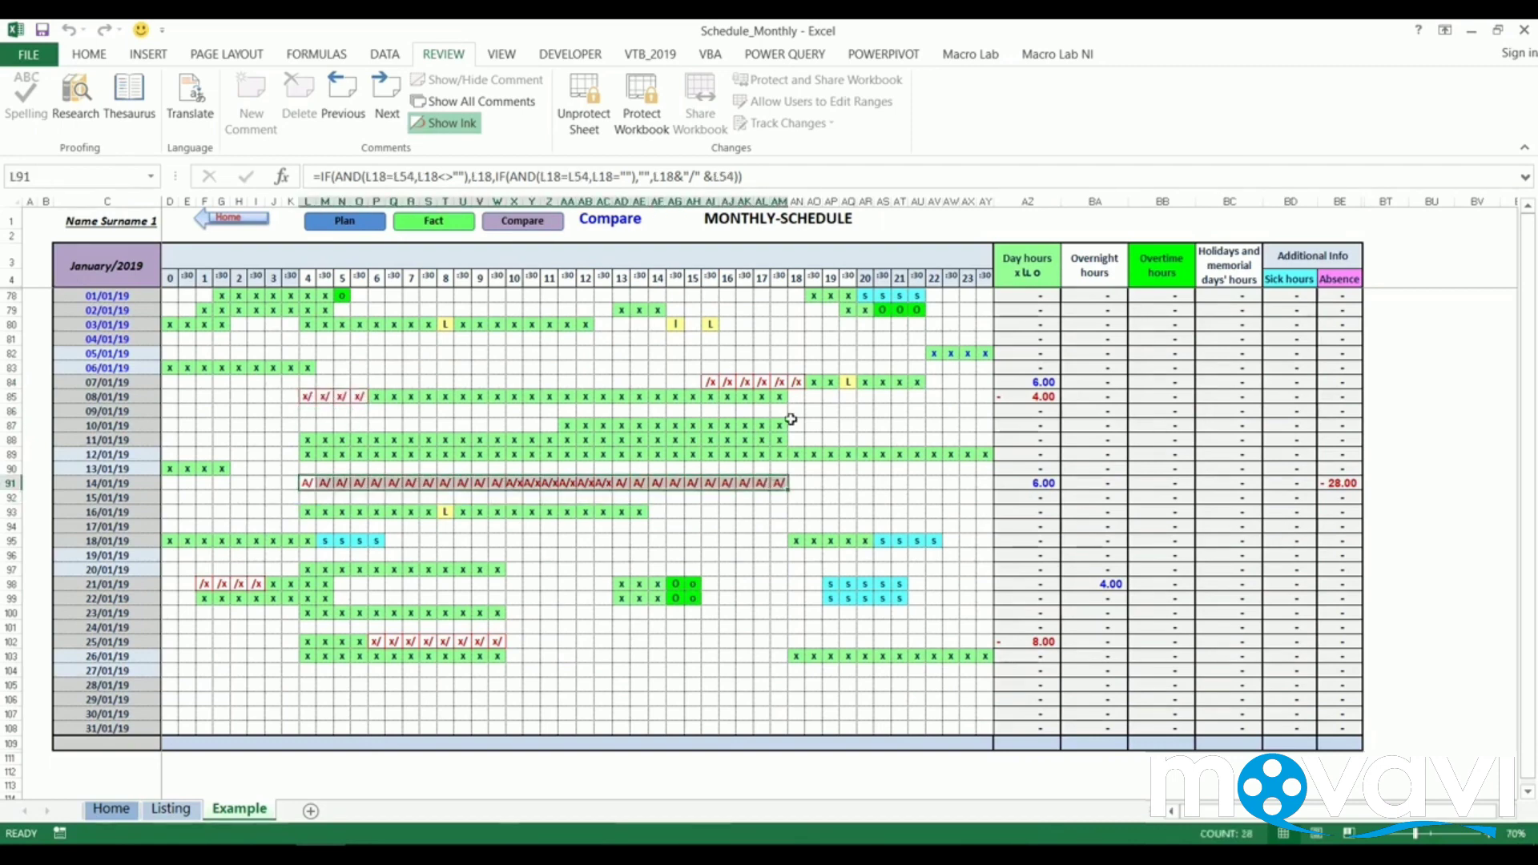
left_click_drag(711, 382, 797, 381)
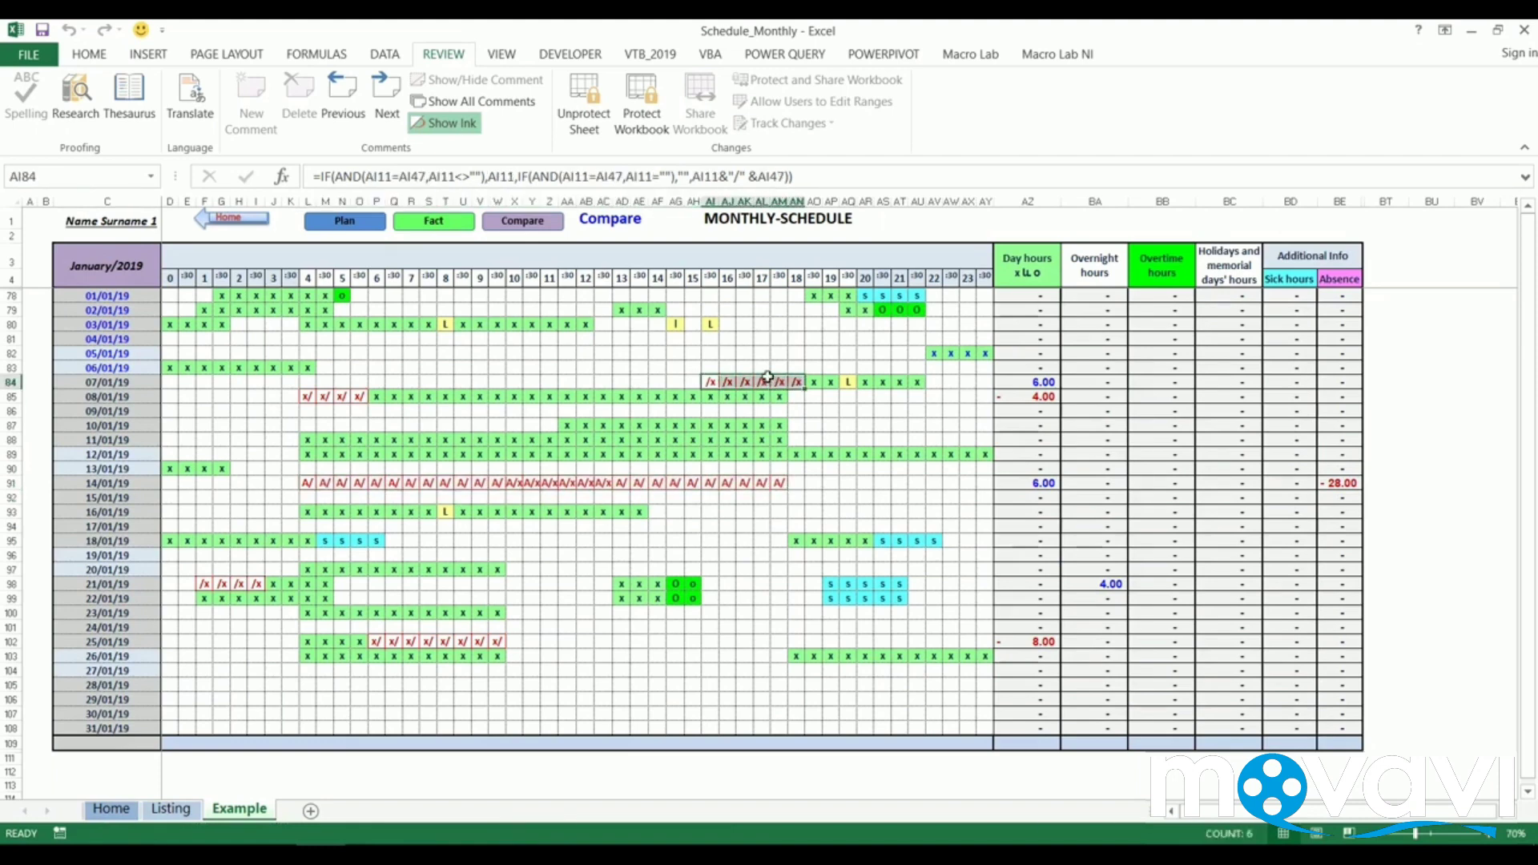
Step: Switch the schedule to the Fact view and select the dates 01/01/19–06/01/19
left_click(414, 224)
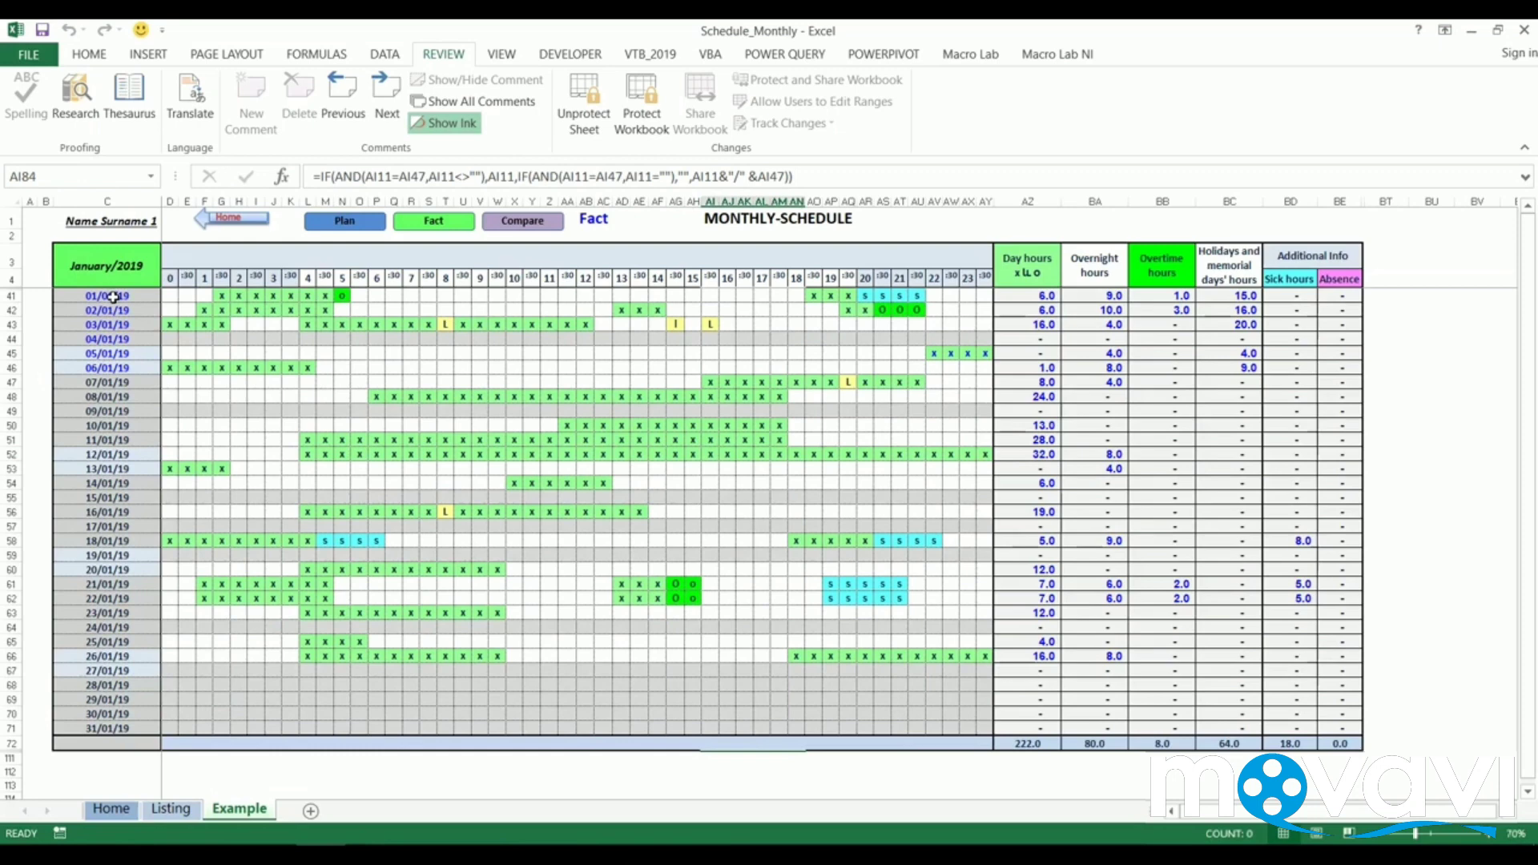
left_click(113, 296)
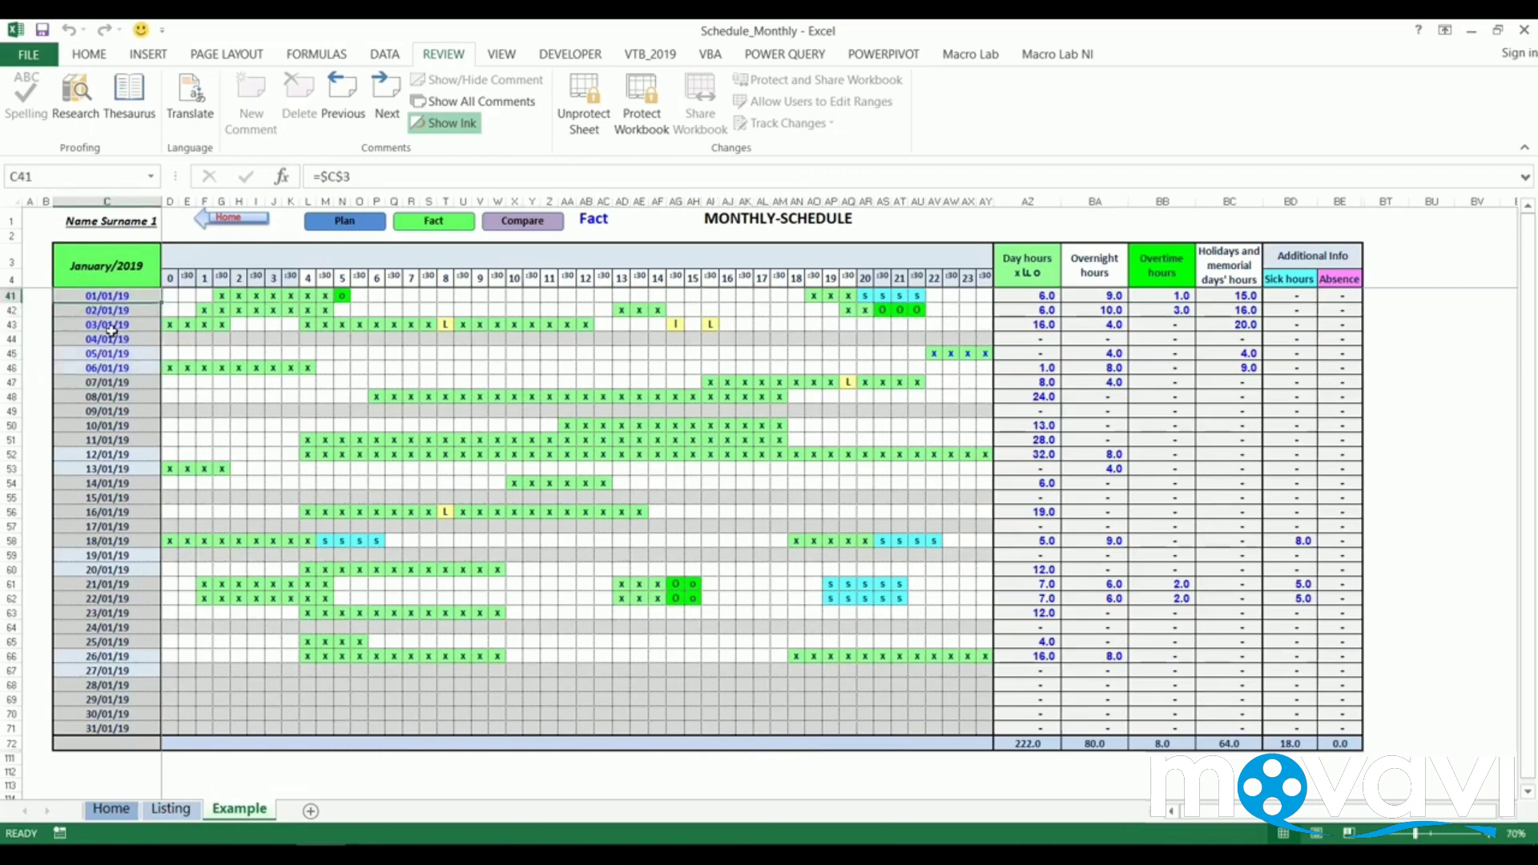
left_click_drag(112, 330, 121, 368)
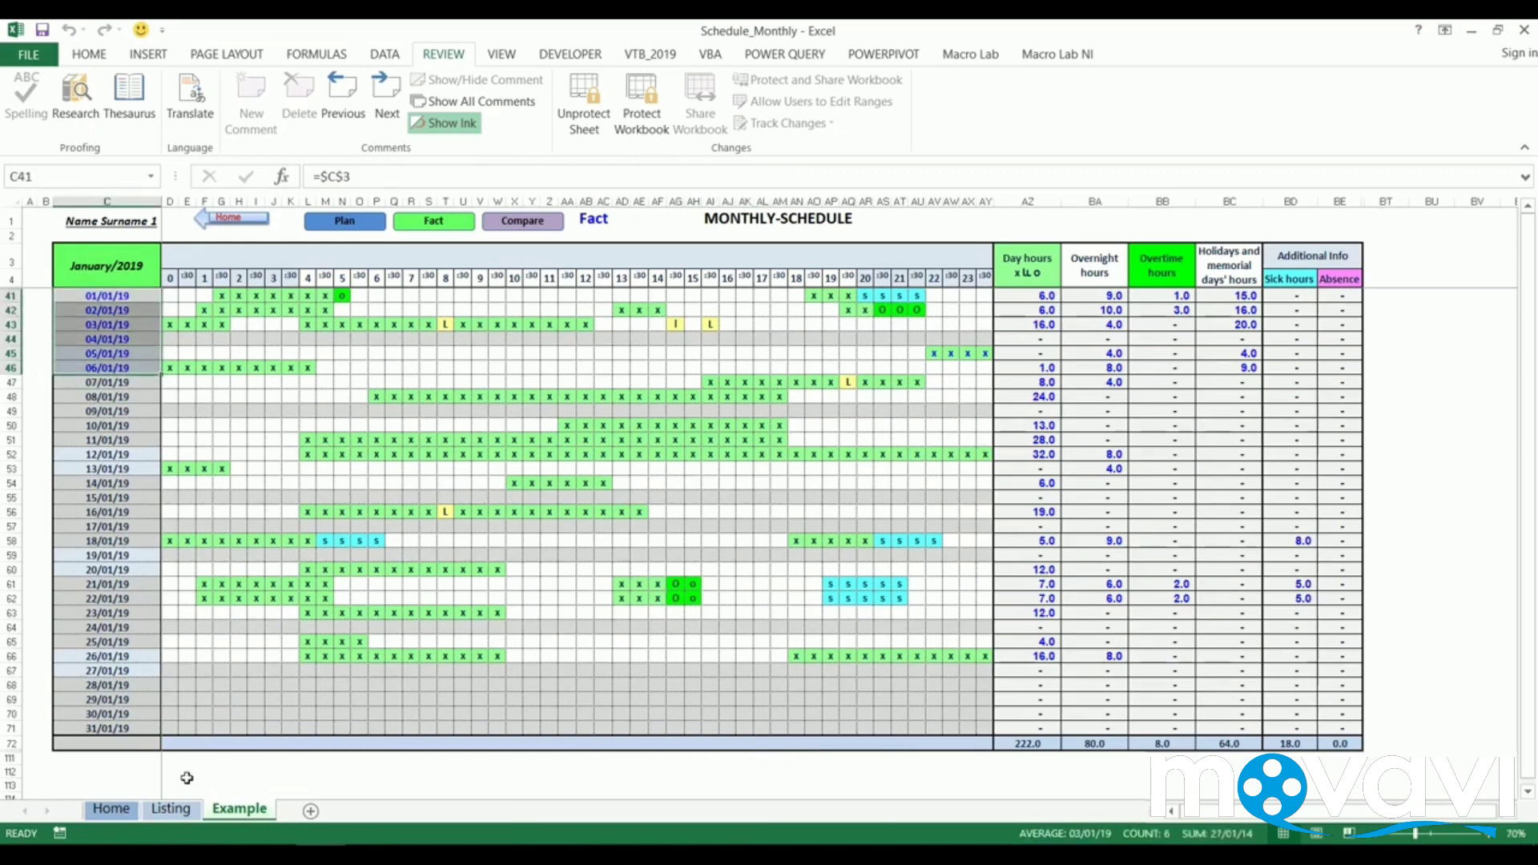
Step: Clear the Listing holiday dates 02/01/19–06/01/19 and return to the Example sheet
left_click(170, 809)
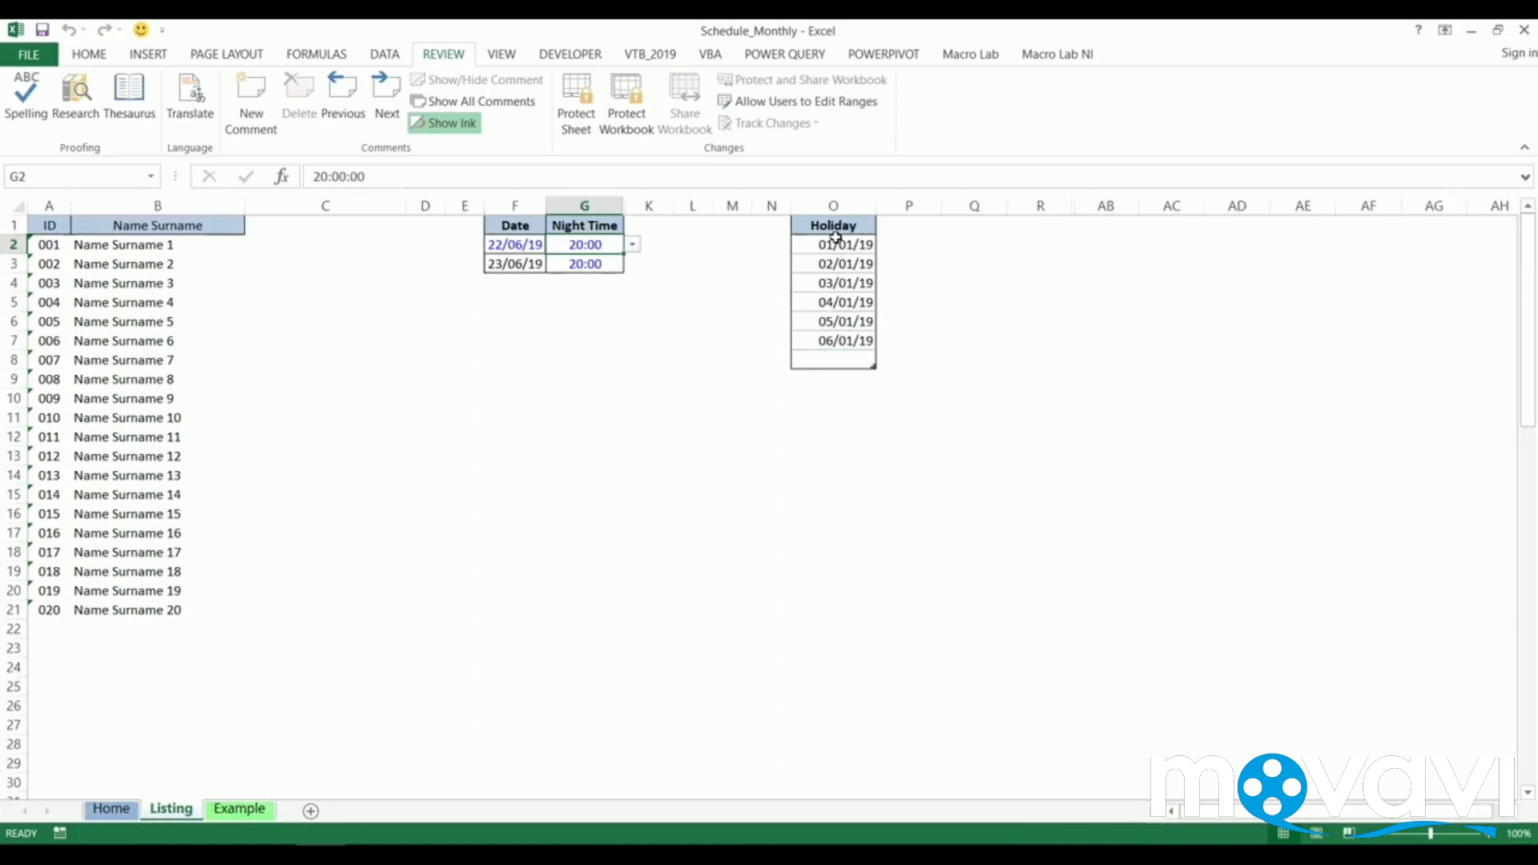
left_click_drag(840, 263, 844, 342)
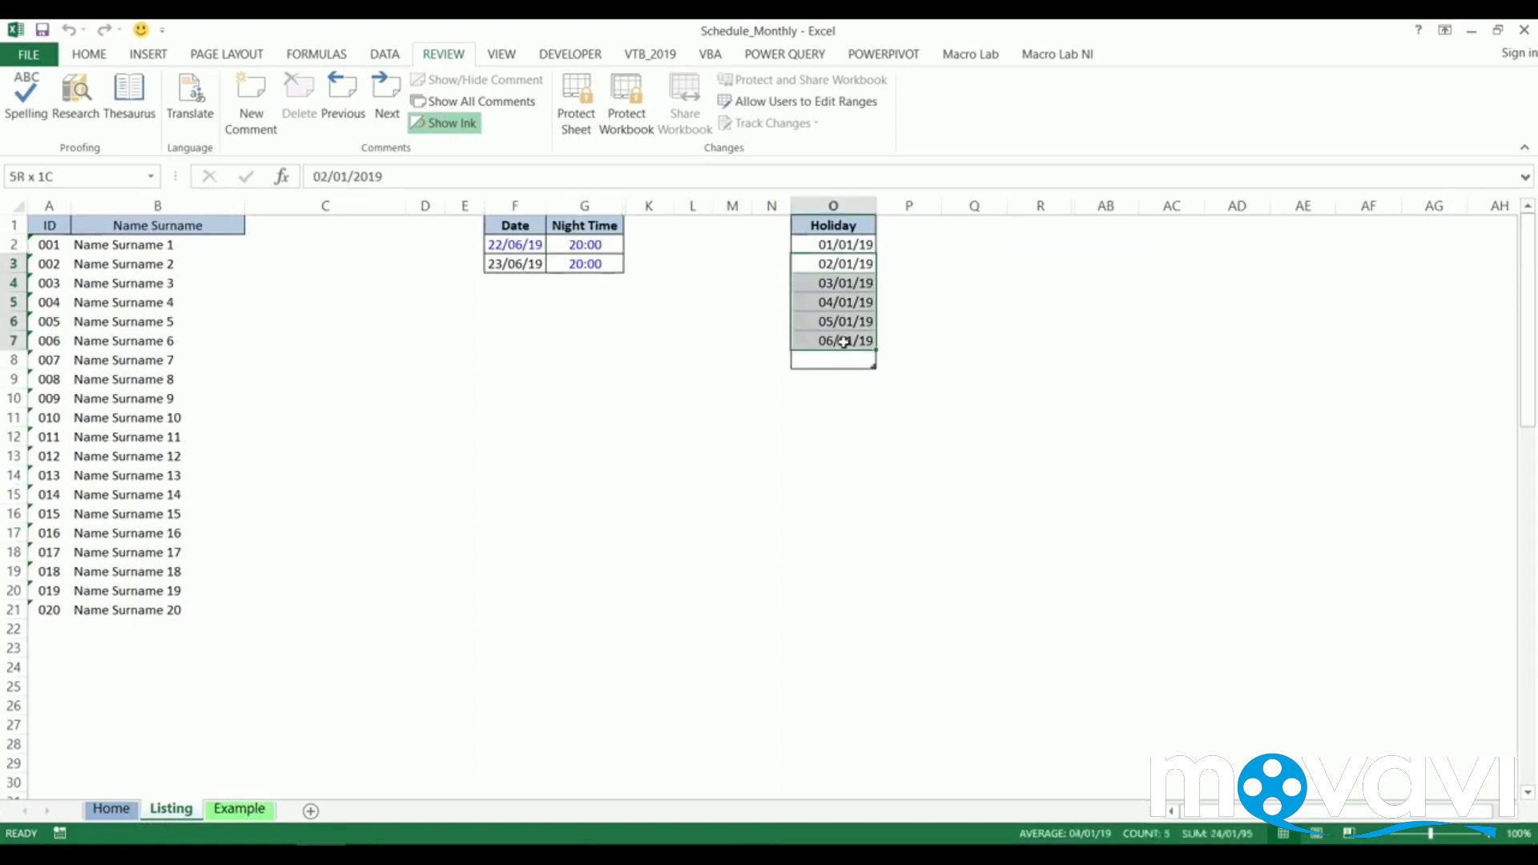
key("Delete")
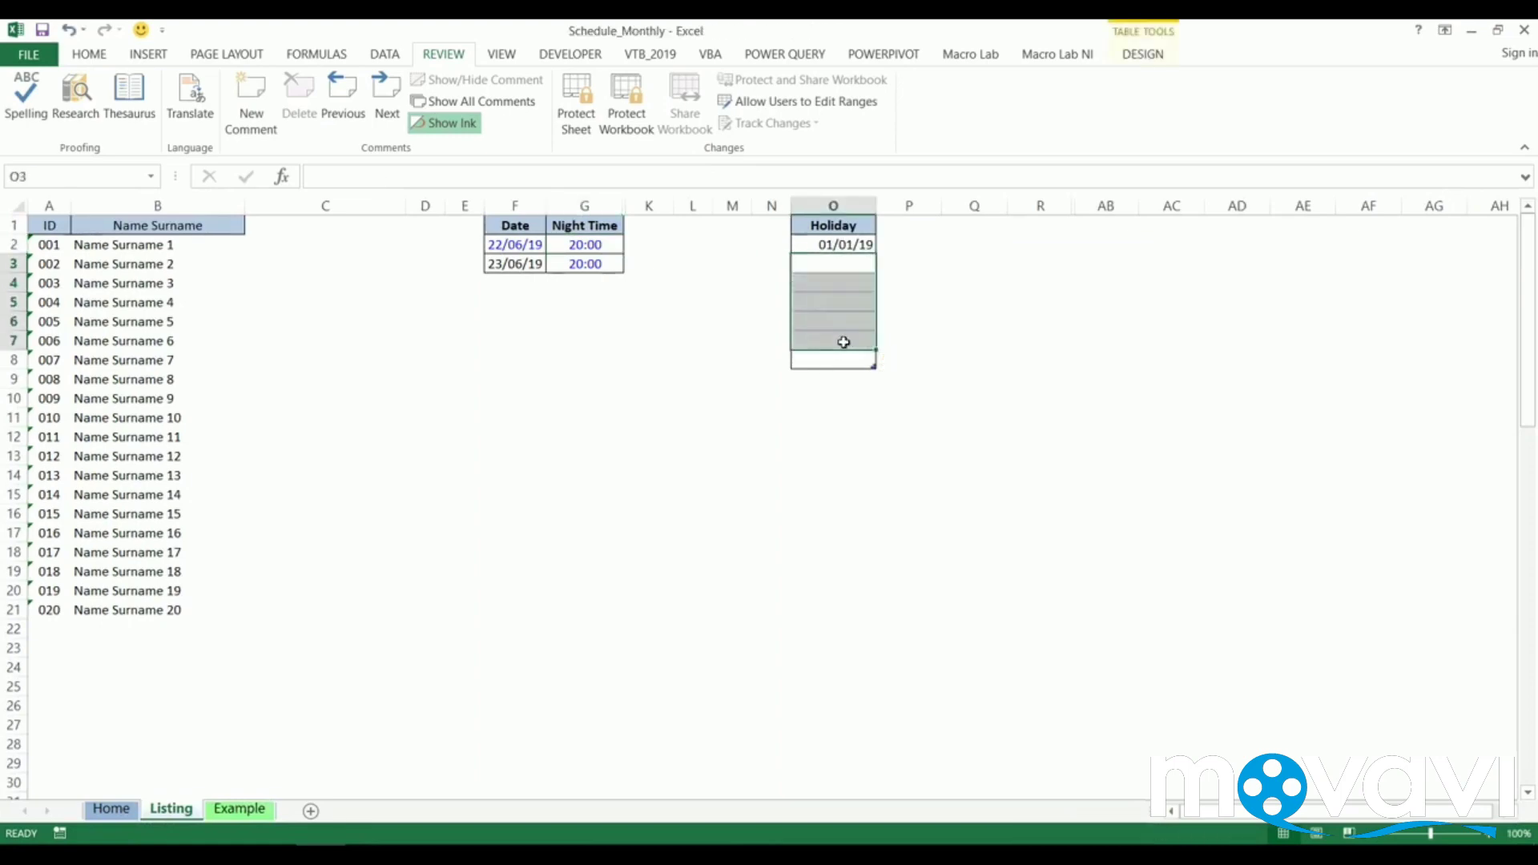
left_click(249, 808)
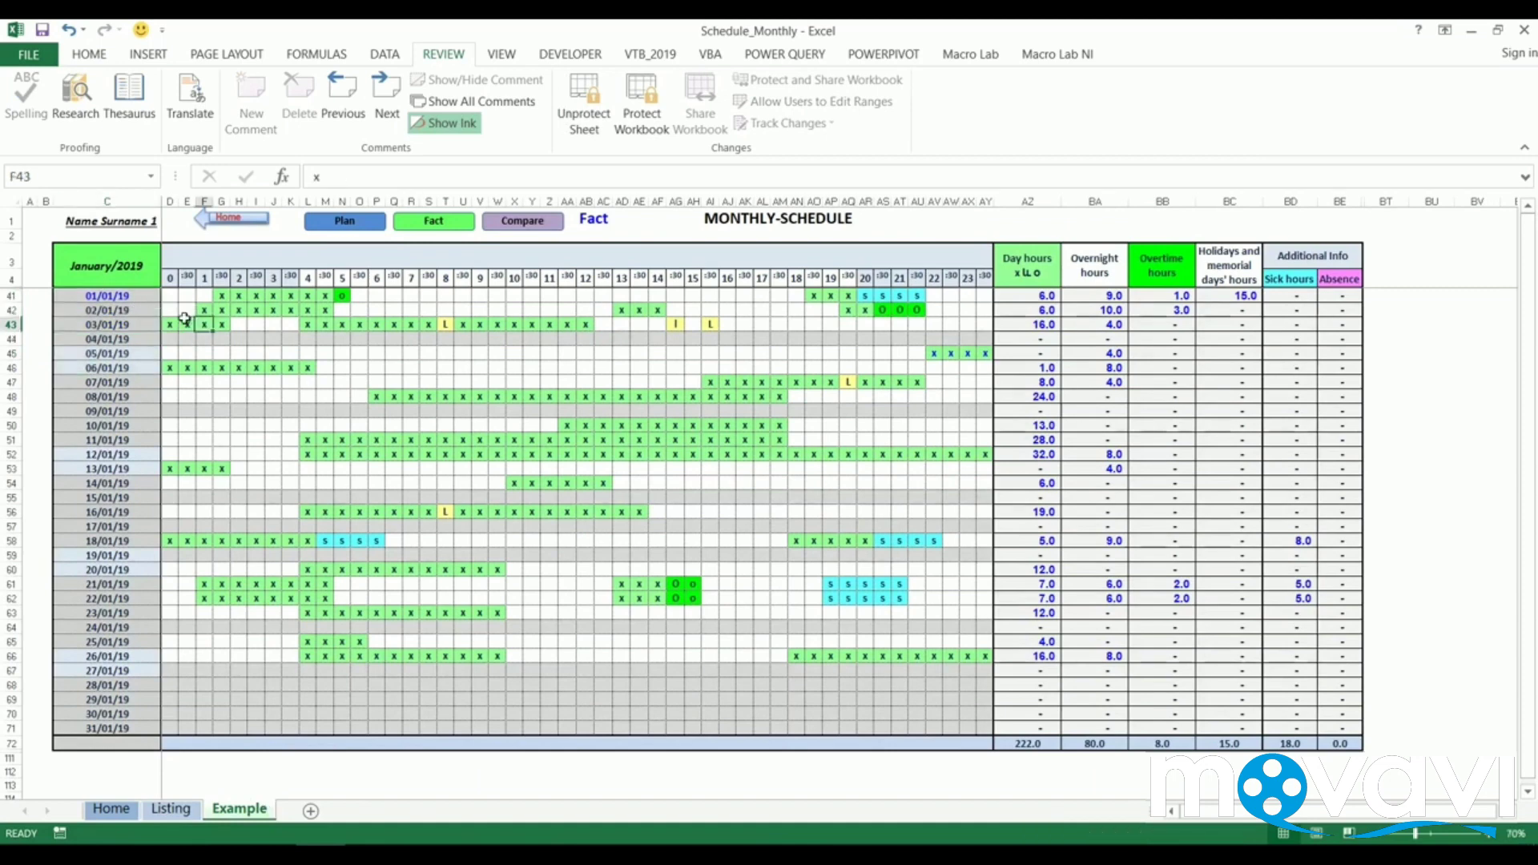
Step: Inspect the first days' holiday hours formula, then restore the cleared holiday dates
left_click_drag(106, 310, 106, 368)
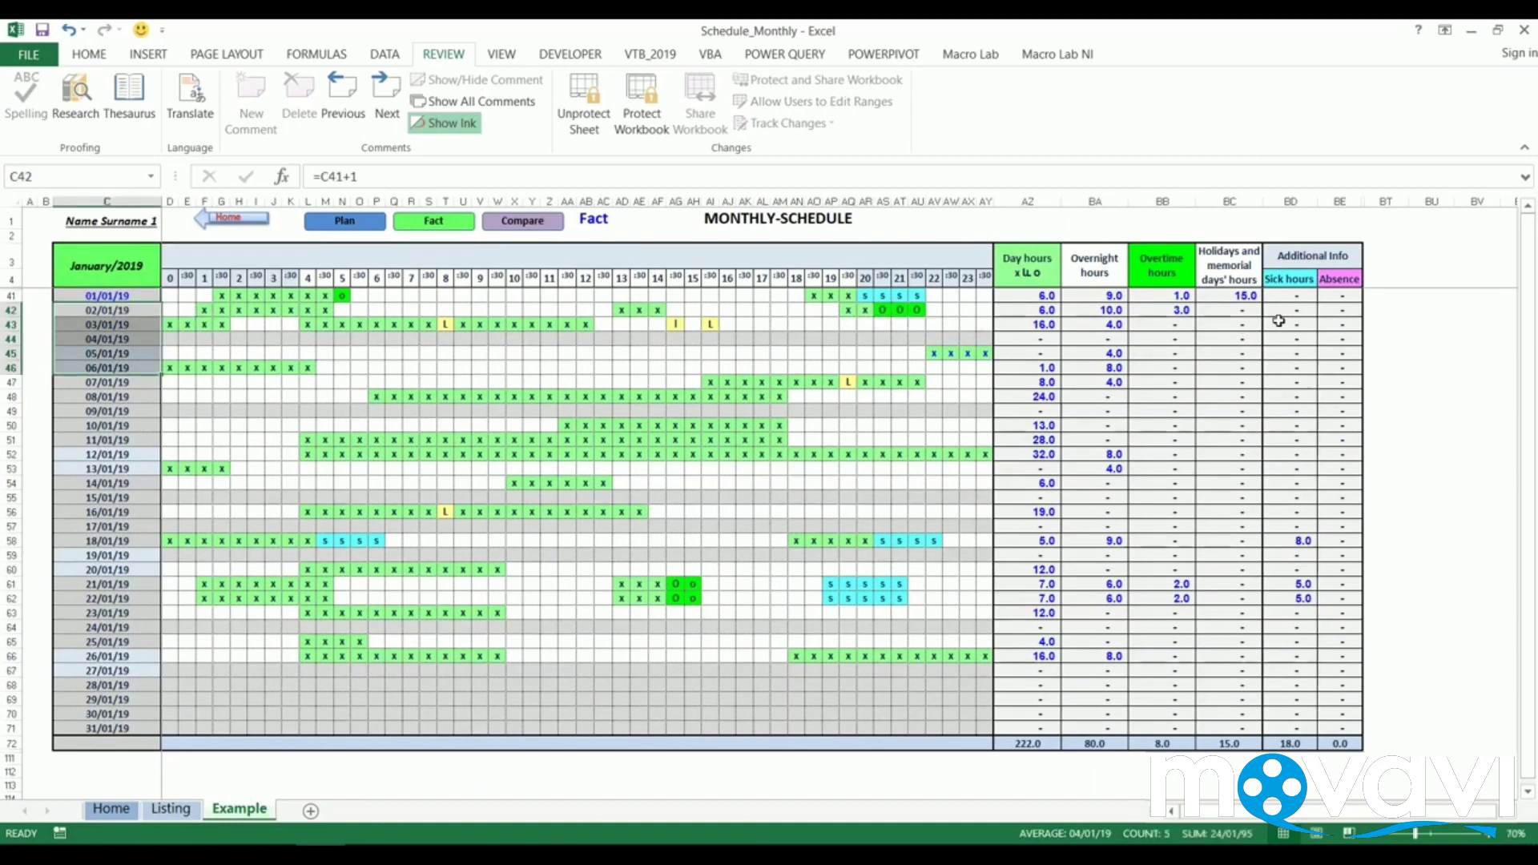
left_click(1248, 297)
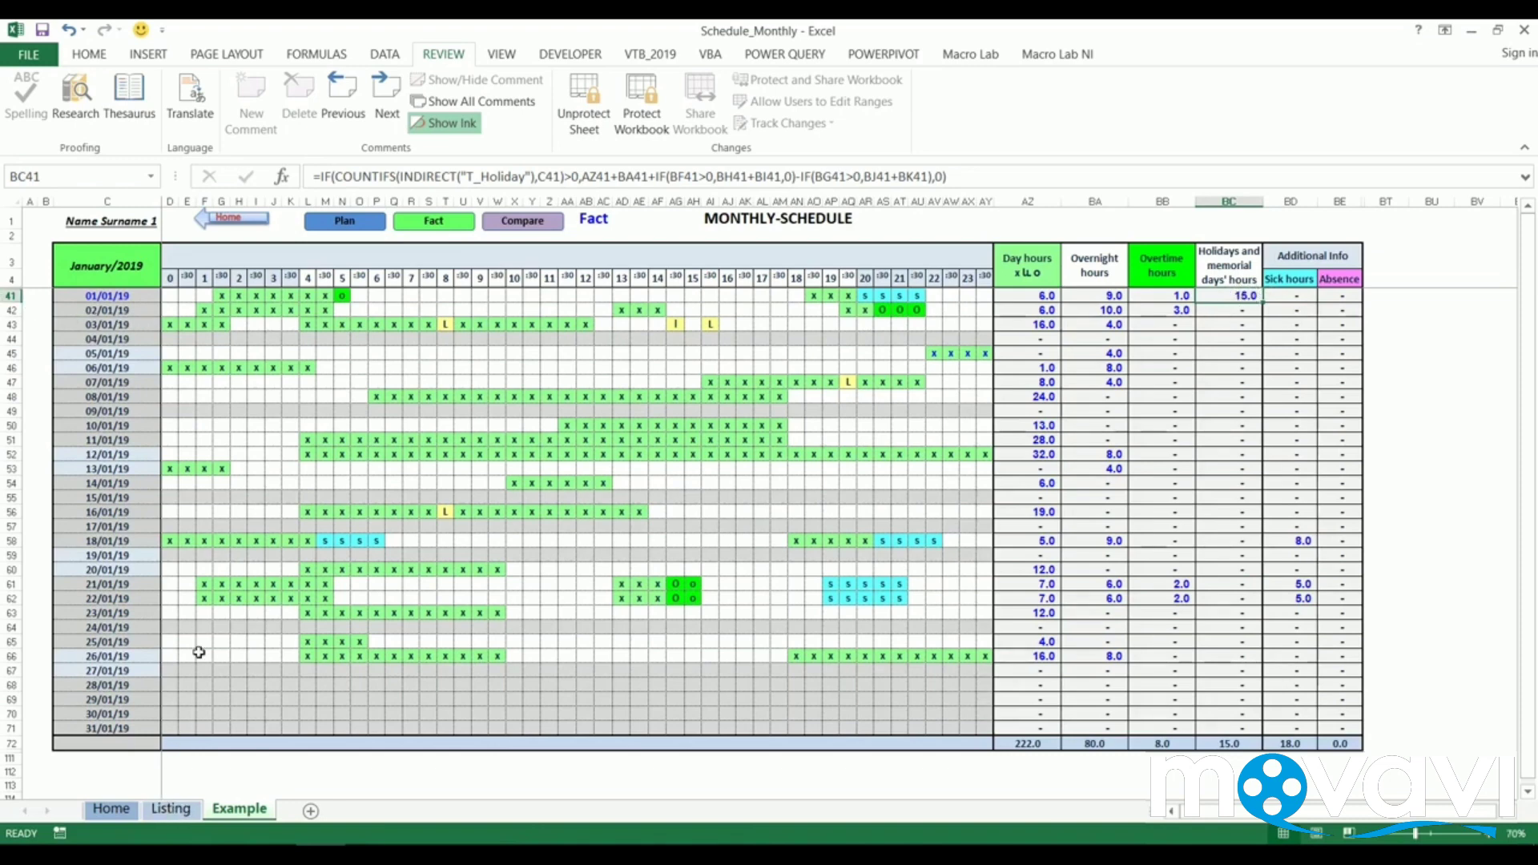
key("ctrl+Page_Up")
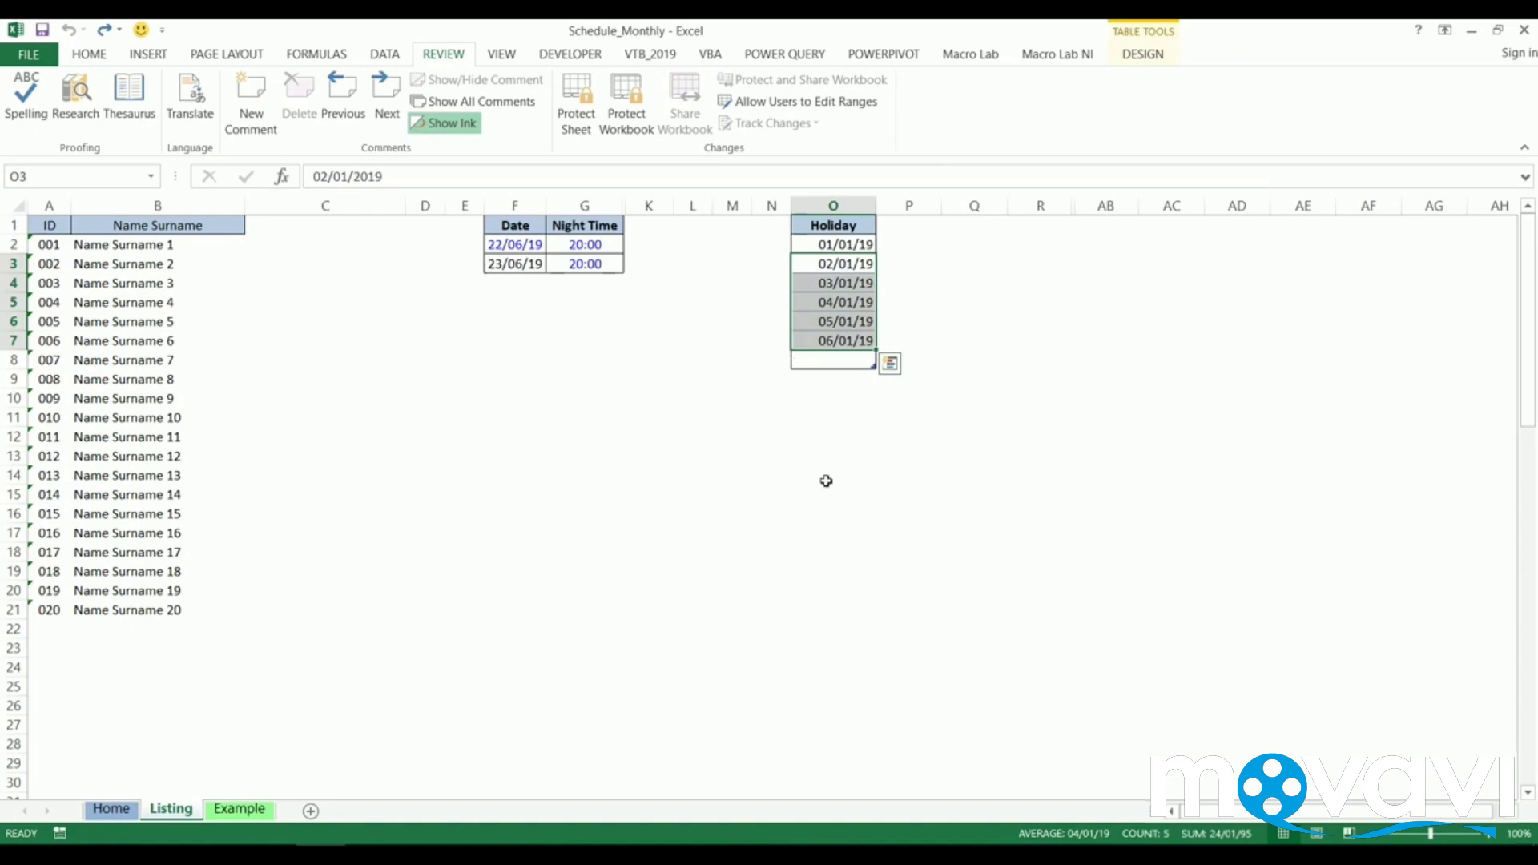
key("ctrl+Page_Down")
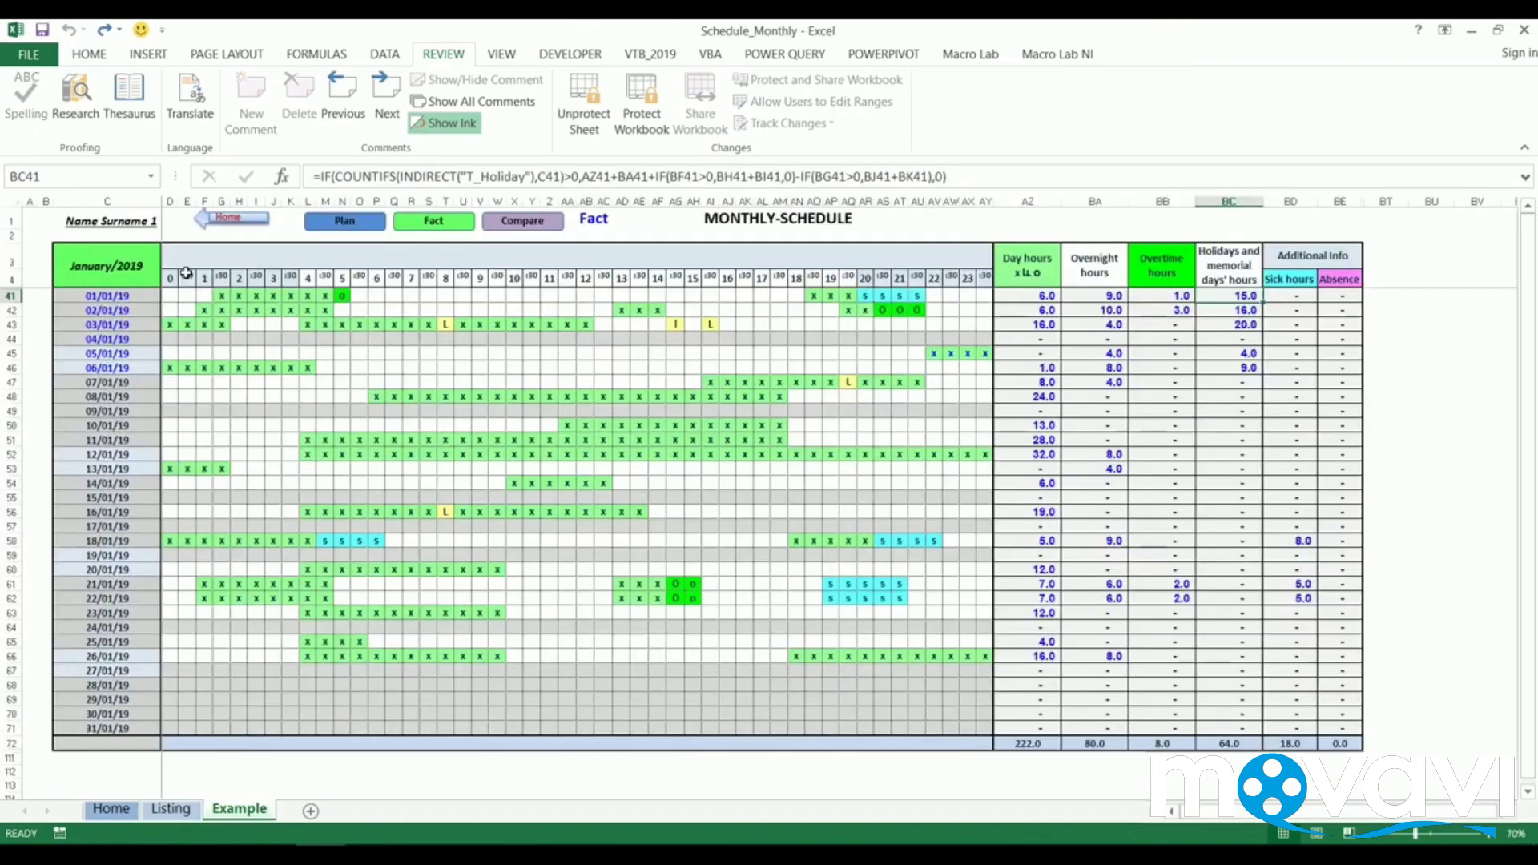
key("shift+Down")
key("shift+Down")
key("shift+Down")
key("shift+Down")
key("shift+Down")
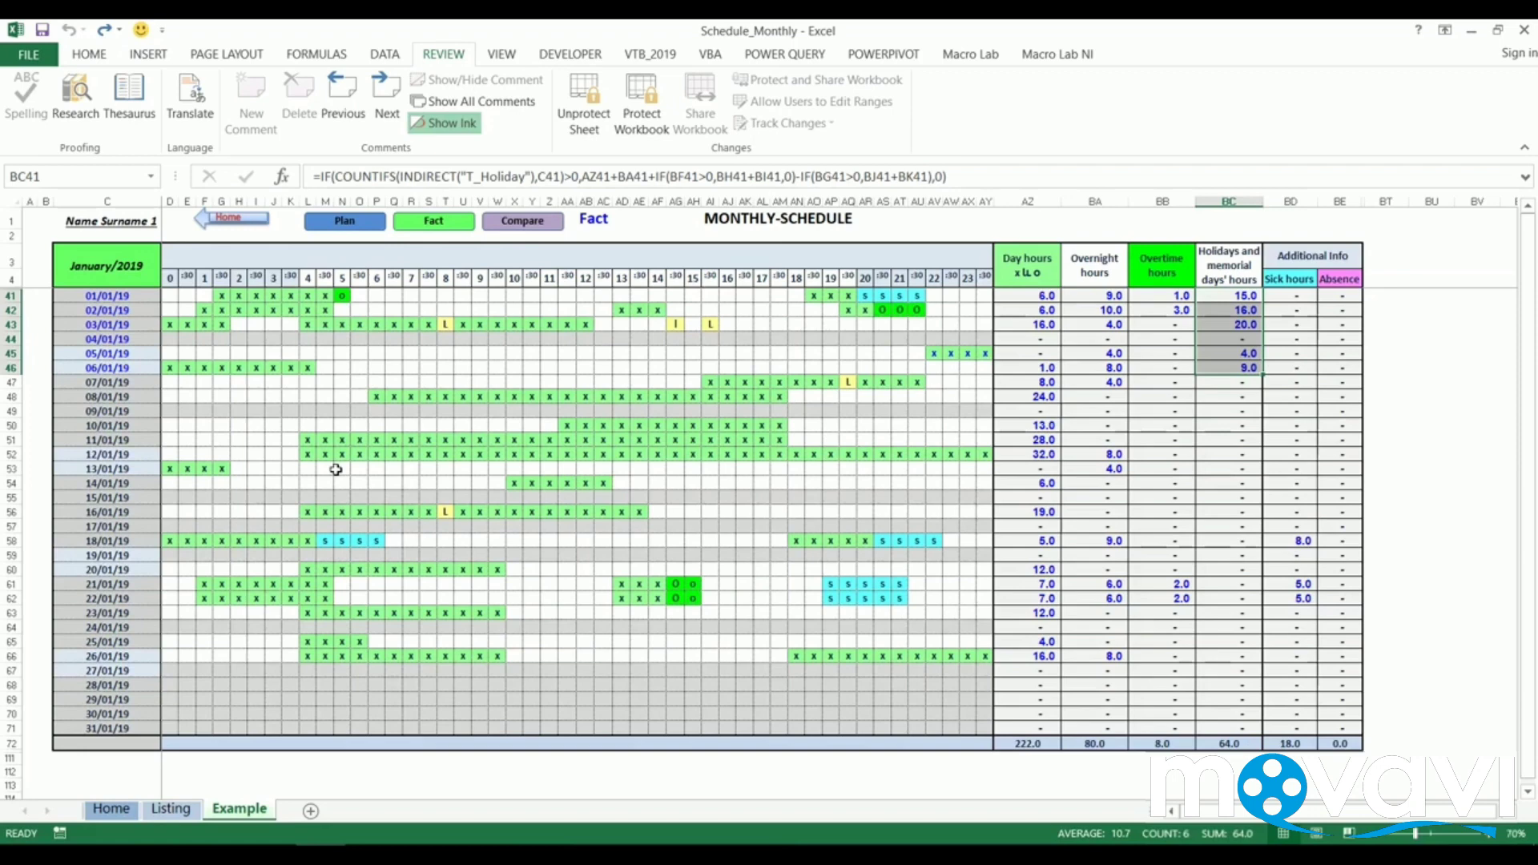
Step: Select the weekend date pairs 05/01, 12/01, 19/01 and 26/01 on the schedule
left_click_drag(100, 350, 140, 368)
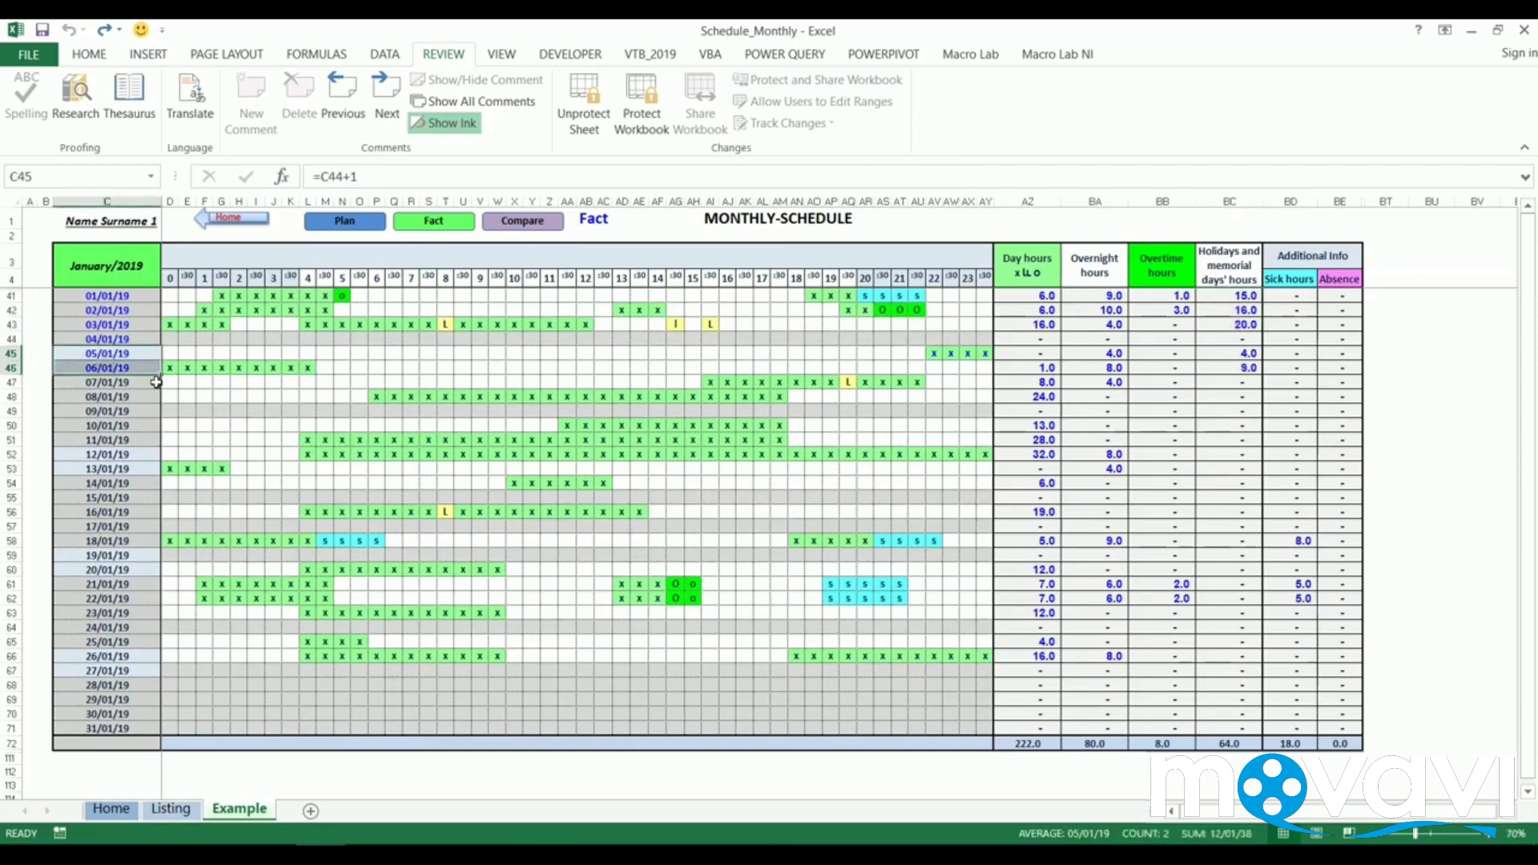
left_click_drag(121, 455, 120, 468)
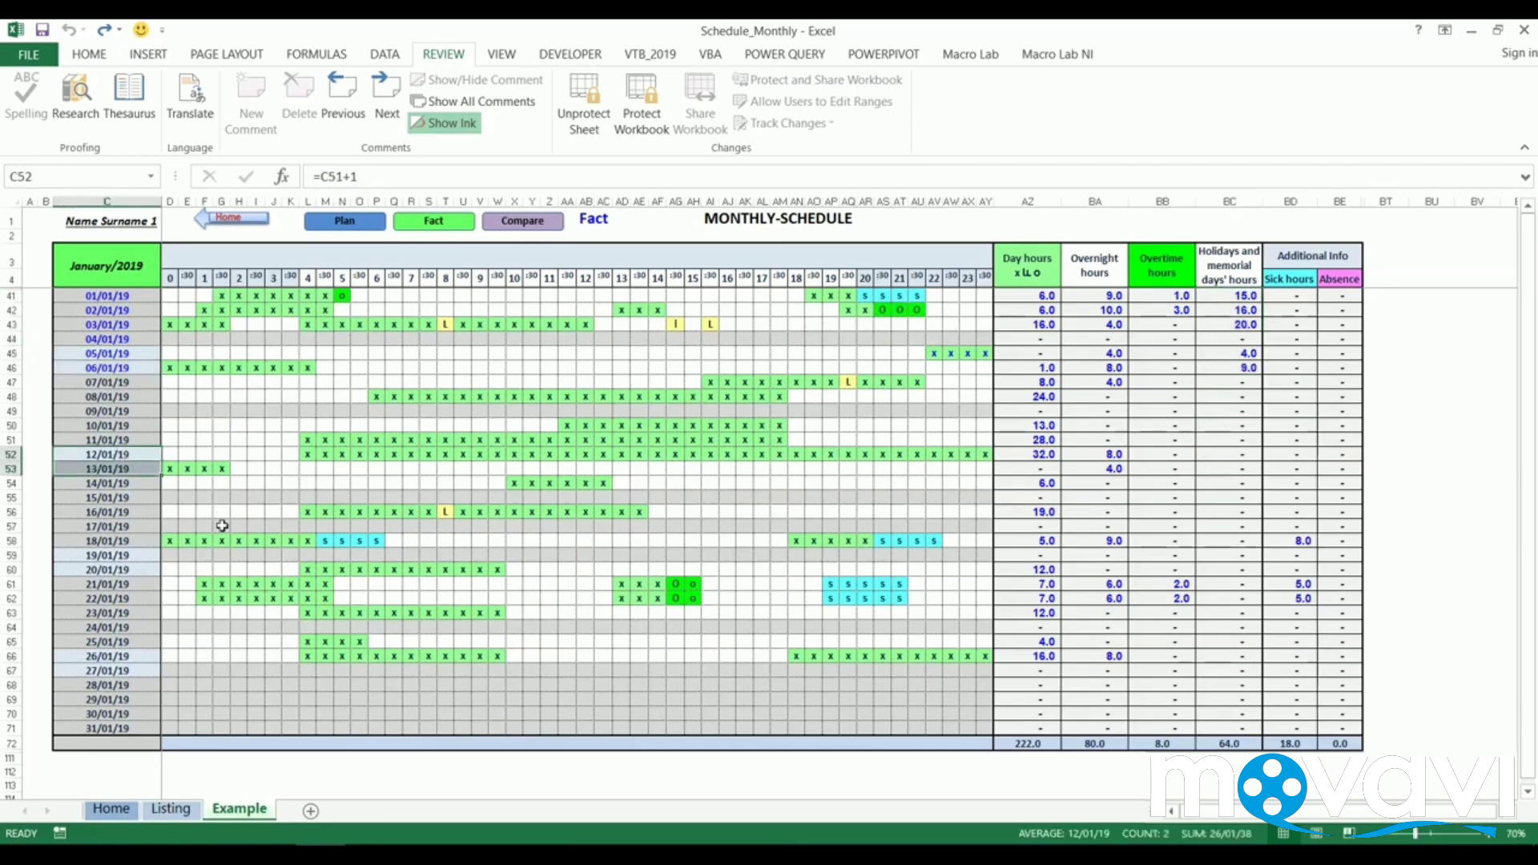
left_click_drag(119, 553, 120, 569)
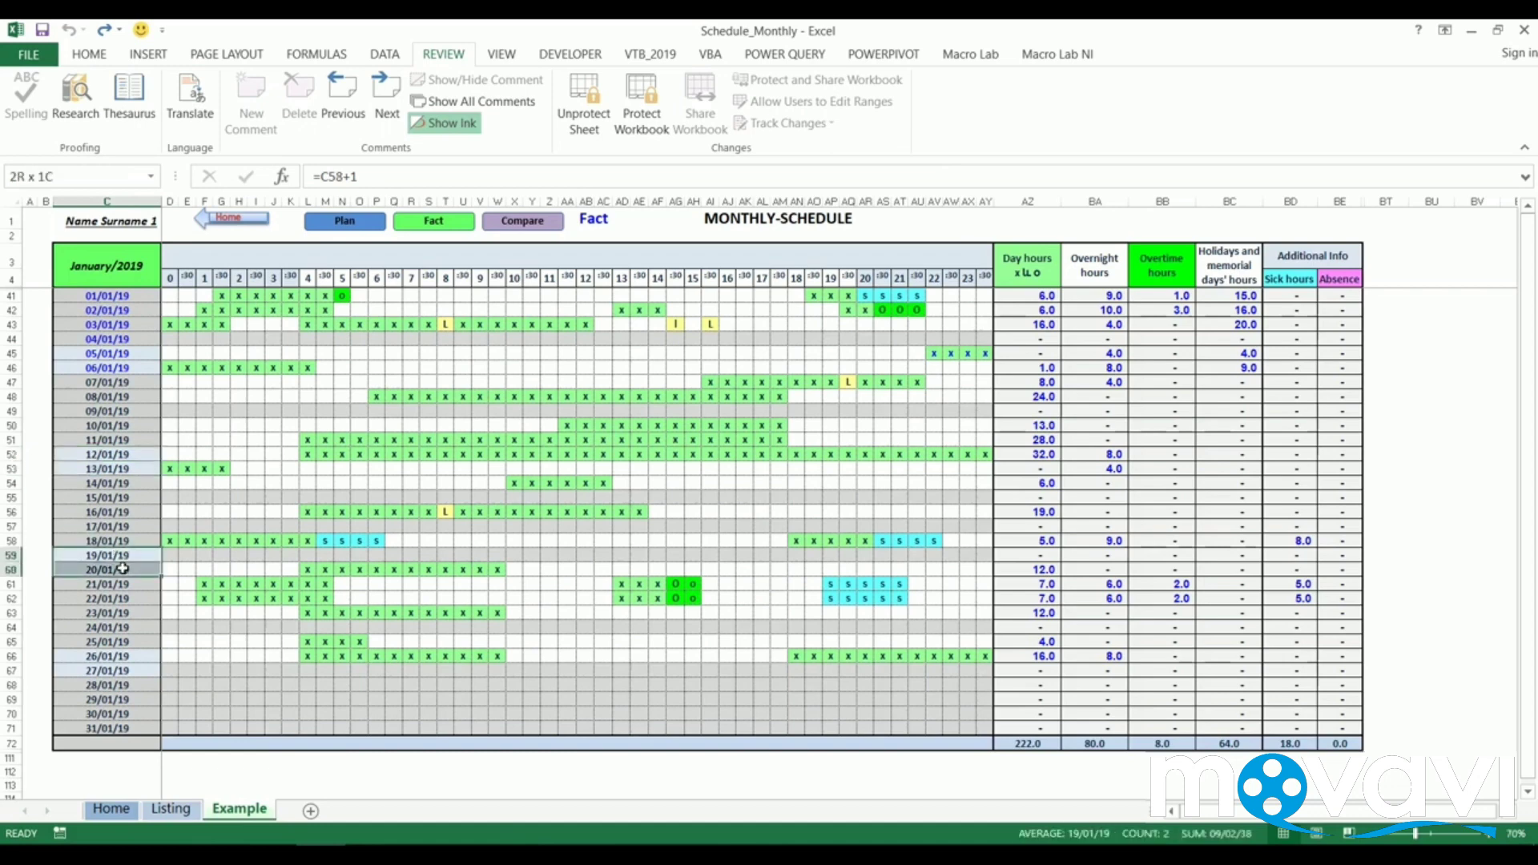
left_click_drag(133, 660, 132, 671)
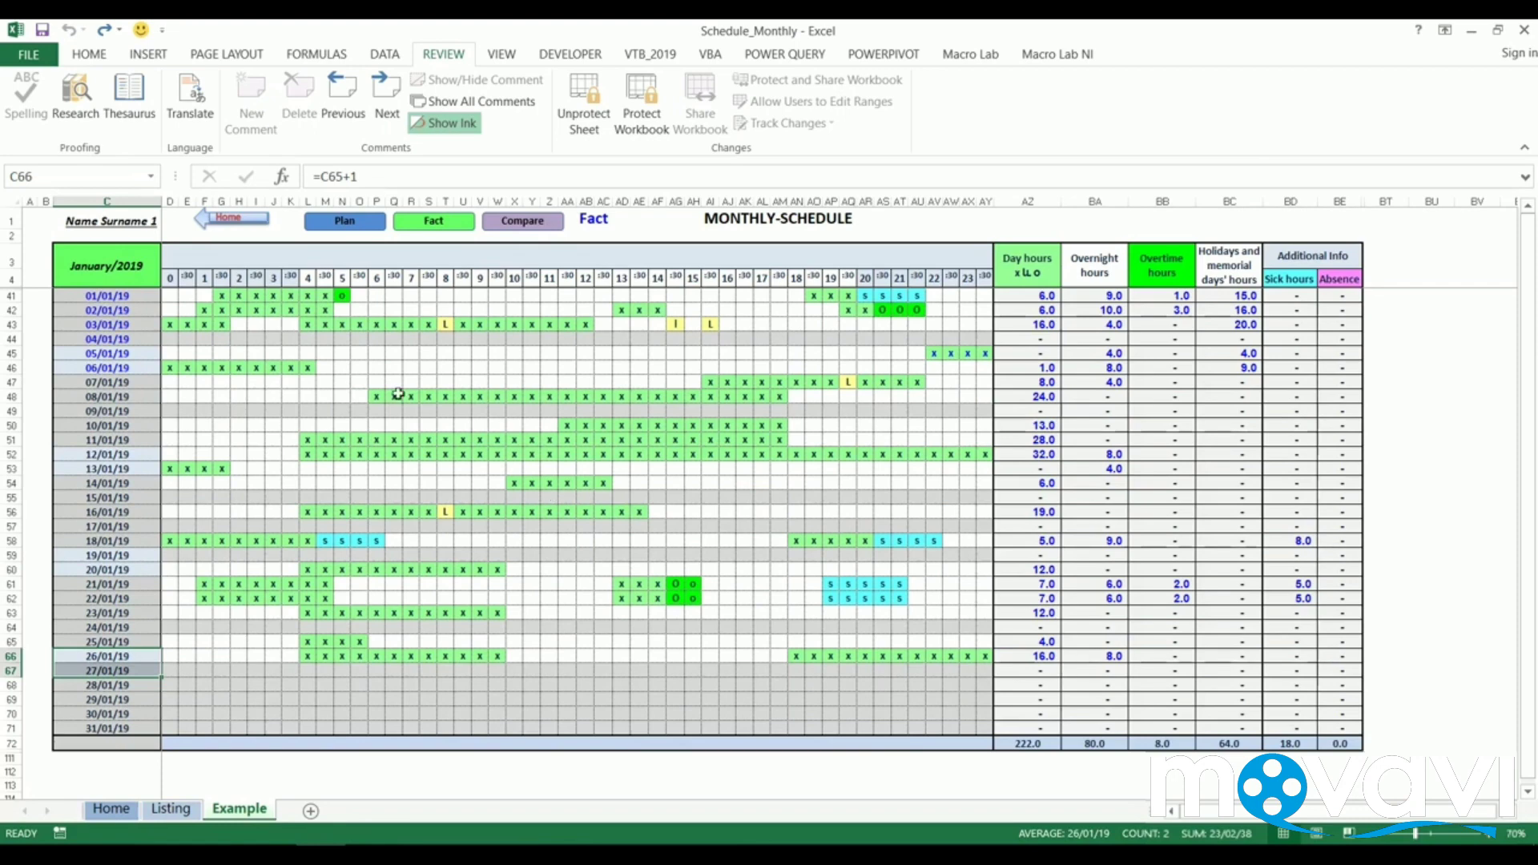
key("ctrl+Page_Up")
key("ctrl+Page_Up")
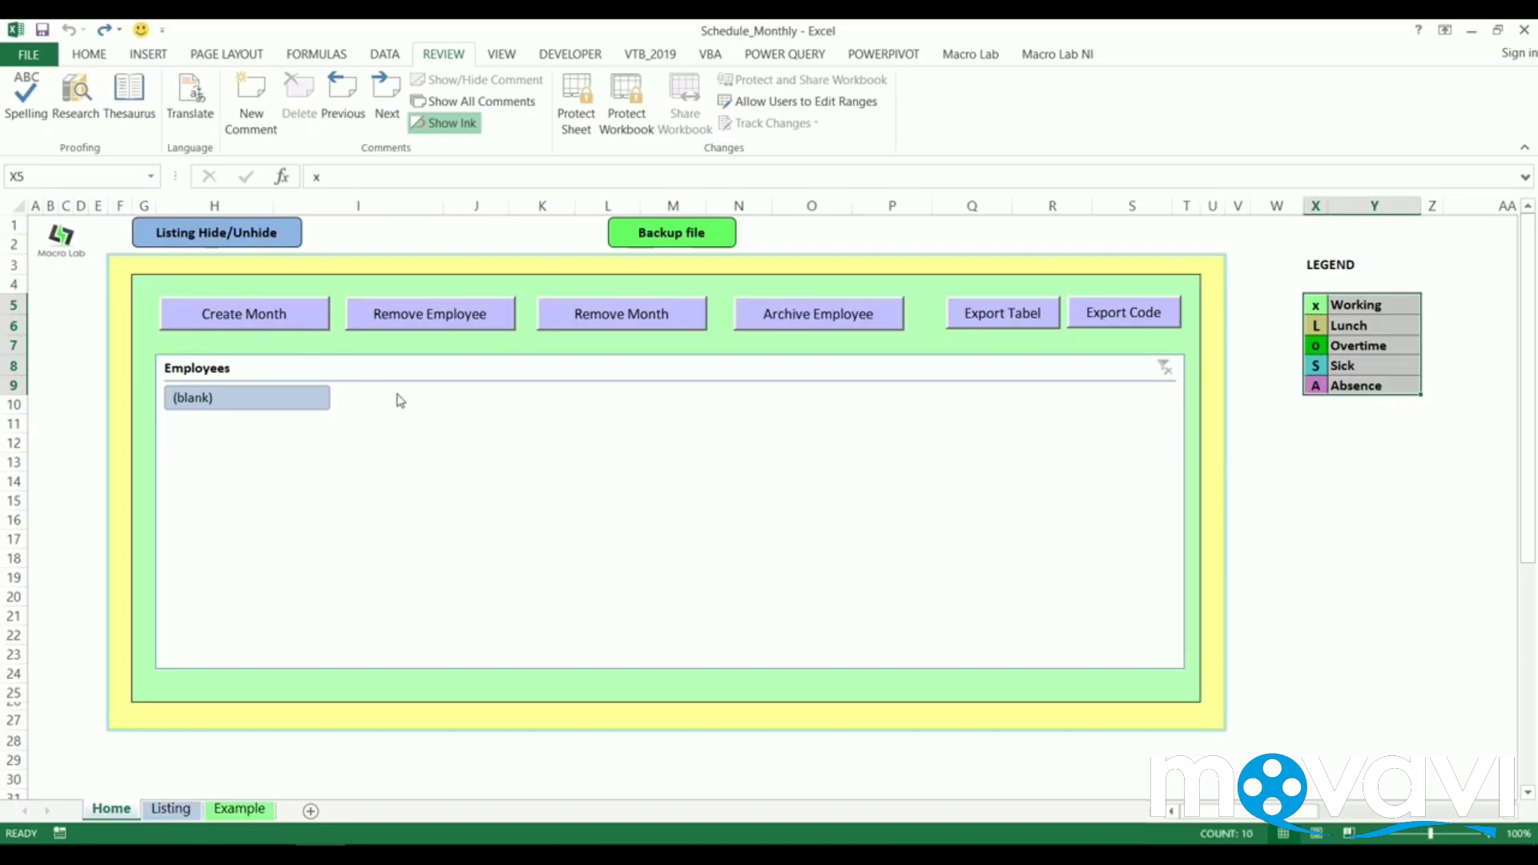
Step: Run Create Month, correcting the first day of the month to 01/01/2019
left_click(277, 325)
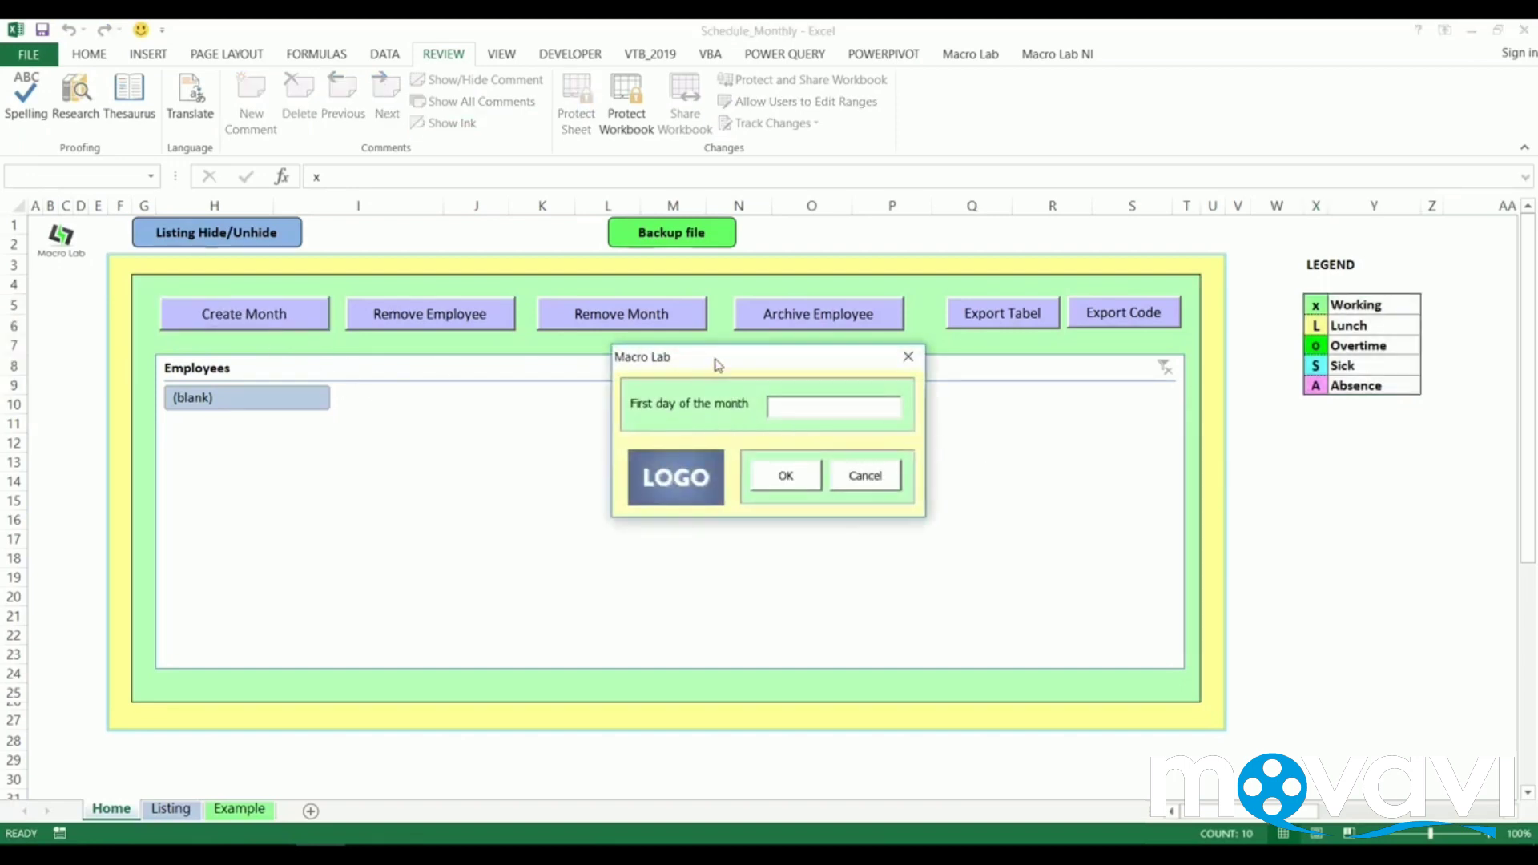
left_click_drag(714, 360, 681, 418)
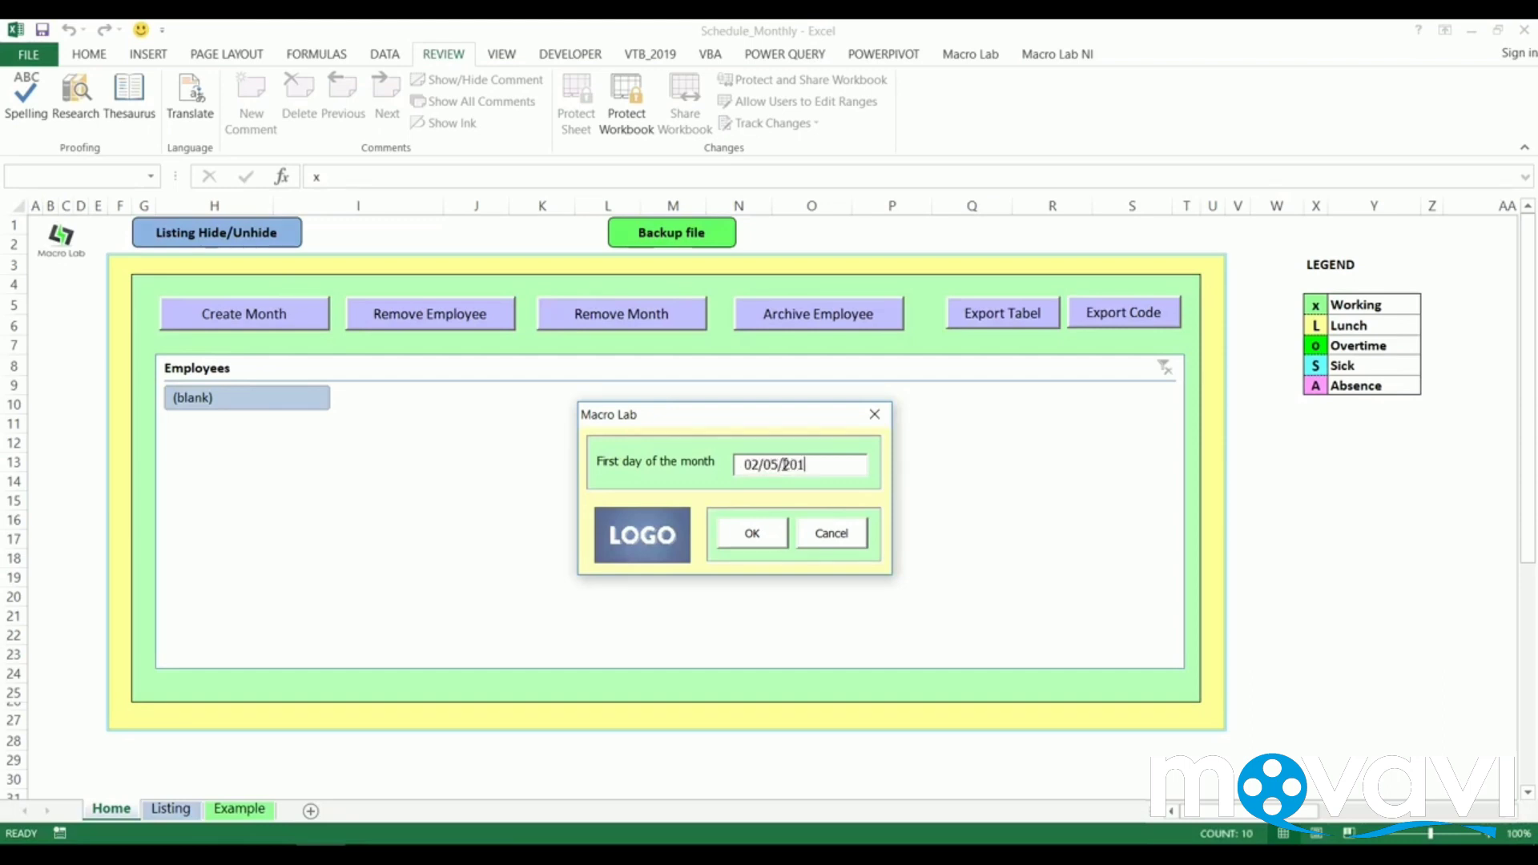
key("shift+Left")
left_click(758, 537)
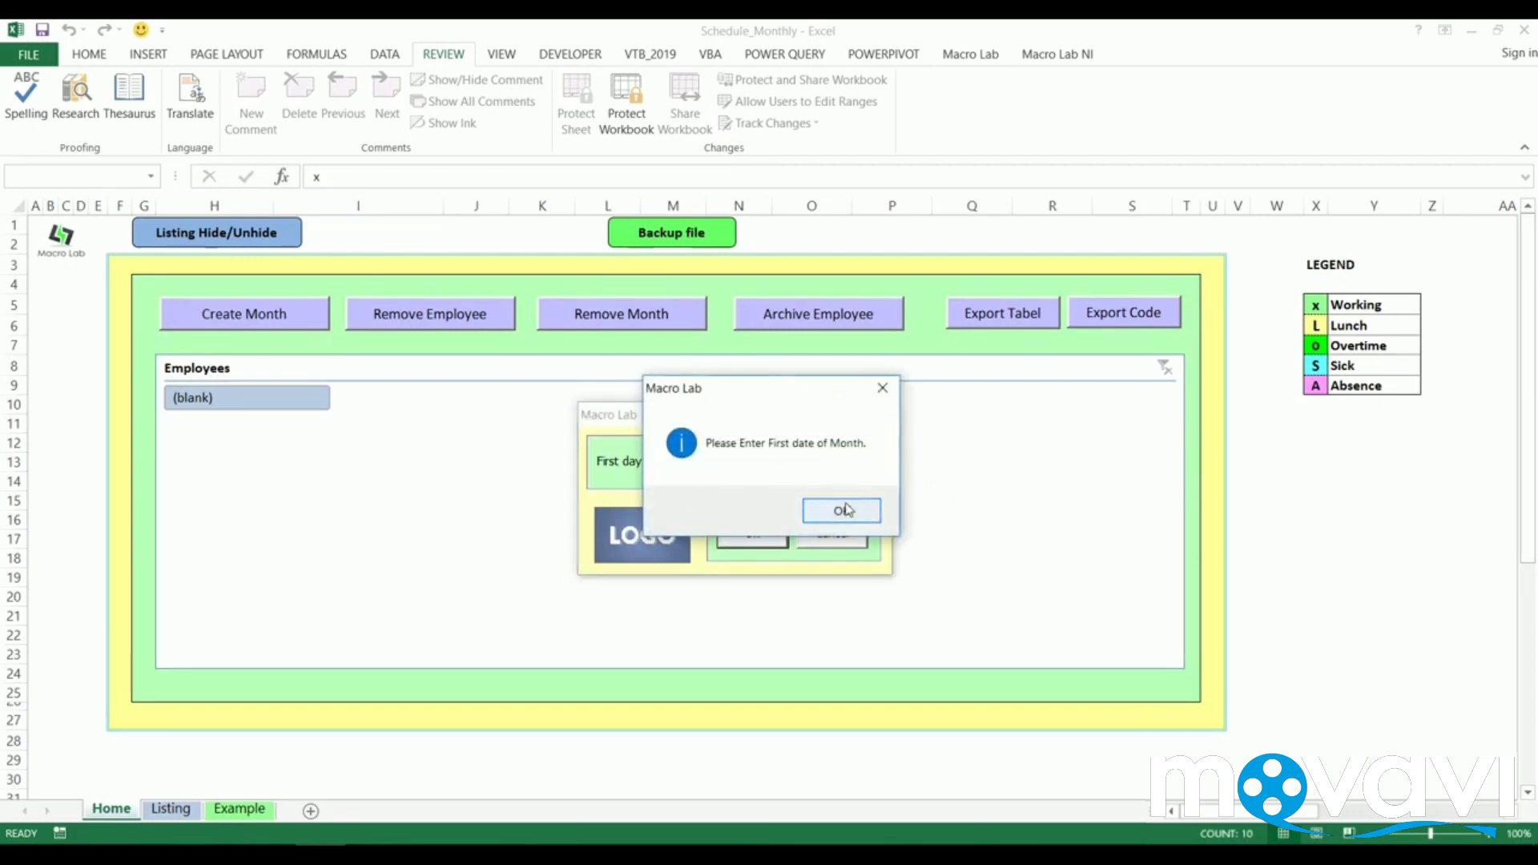
left_click(842, 510)
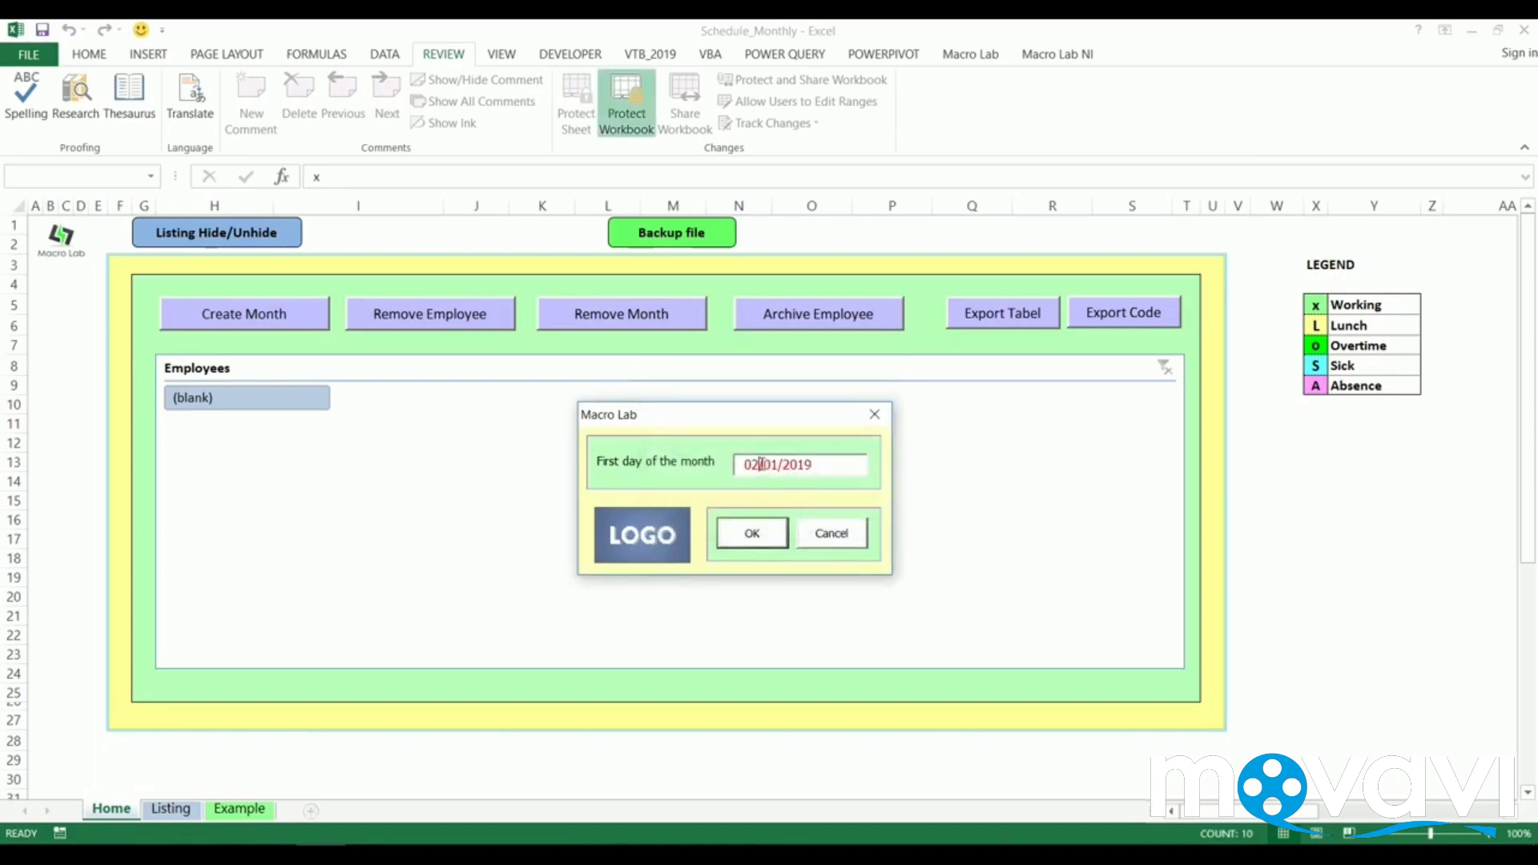
left_click_drag(762, 465, 737, 463)
type("01")
left_click(782, 542)
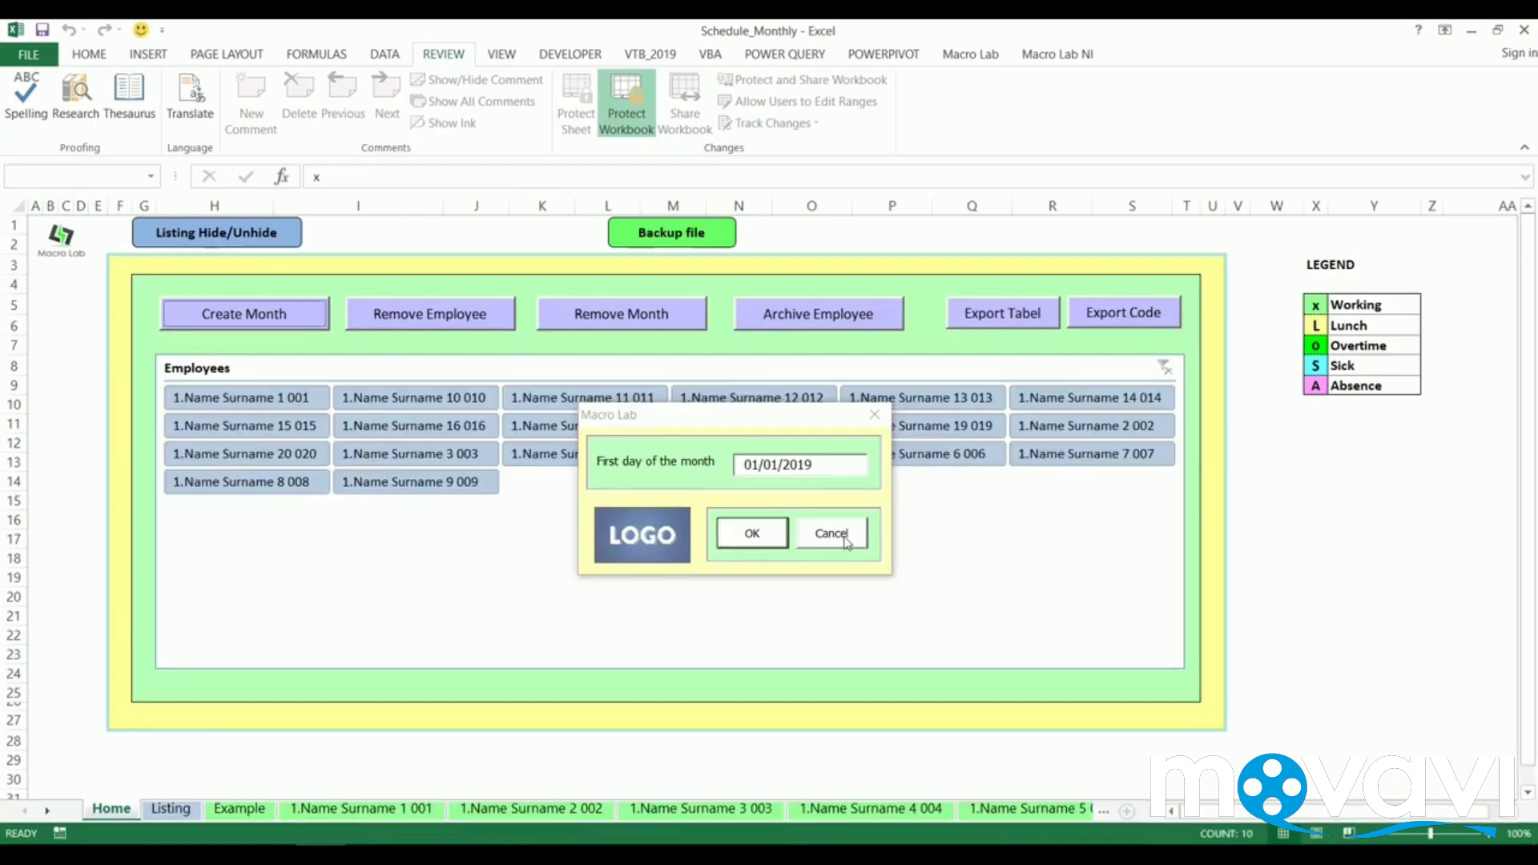
Step: Filter the Employees slicer to the first employee and open their schedule sheet
left_click(846, 543)
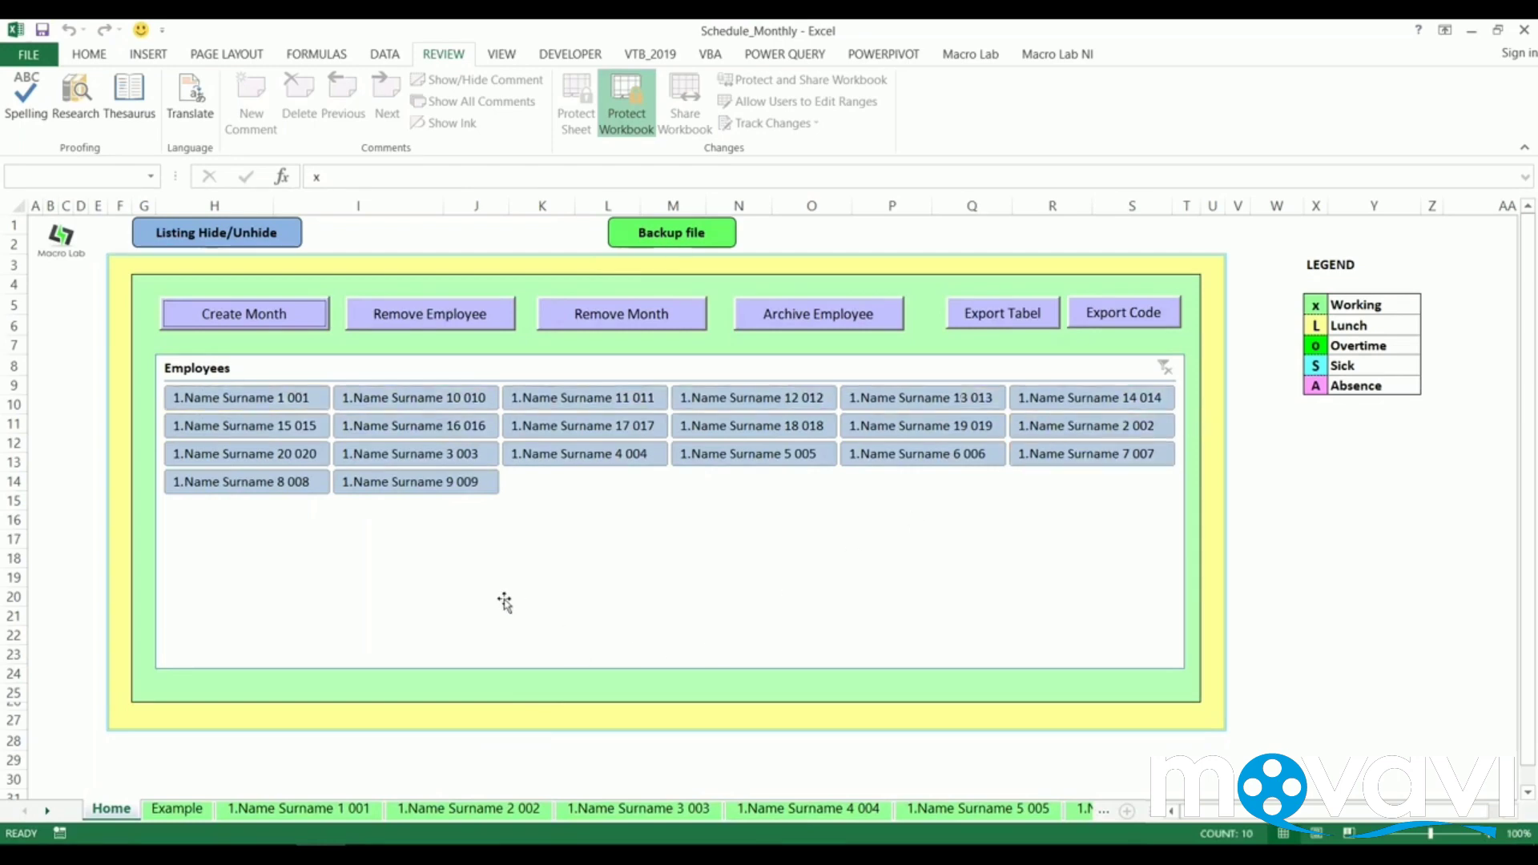
left_click(267, 394)
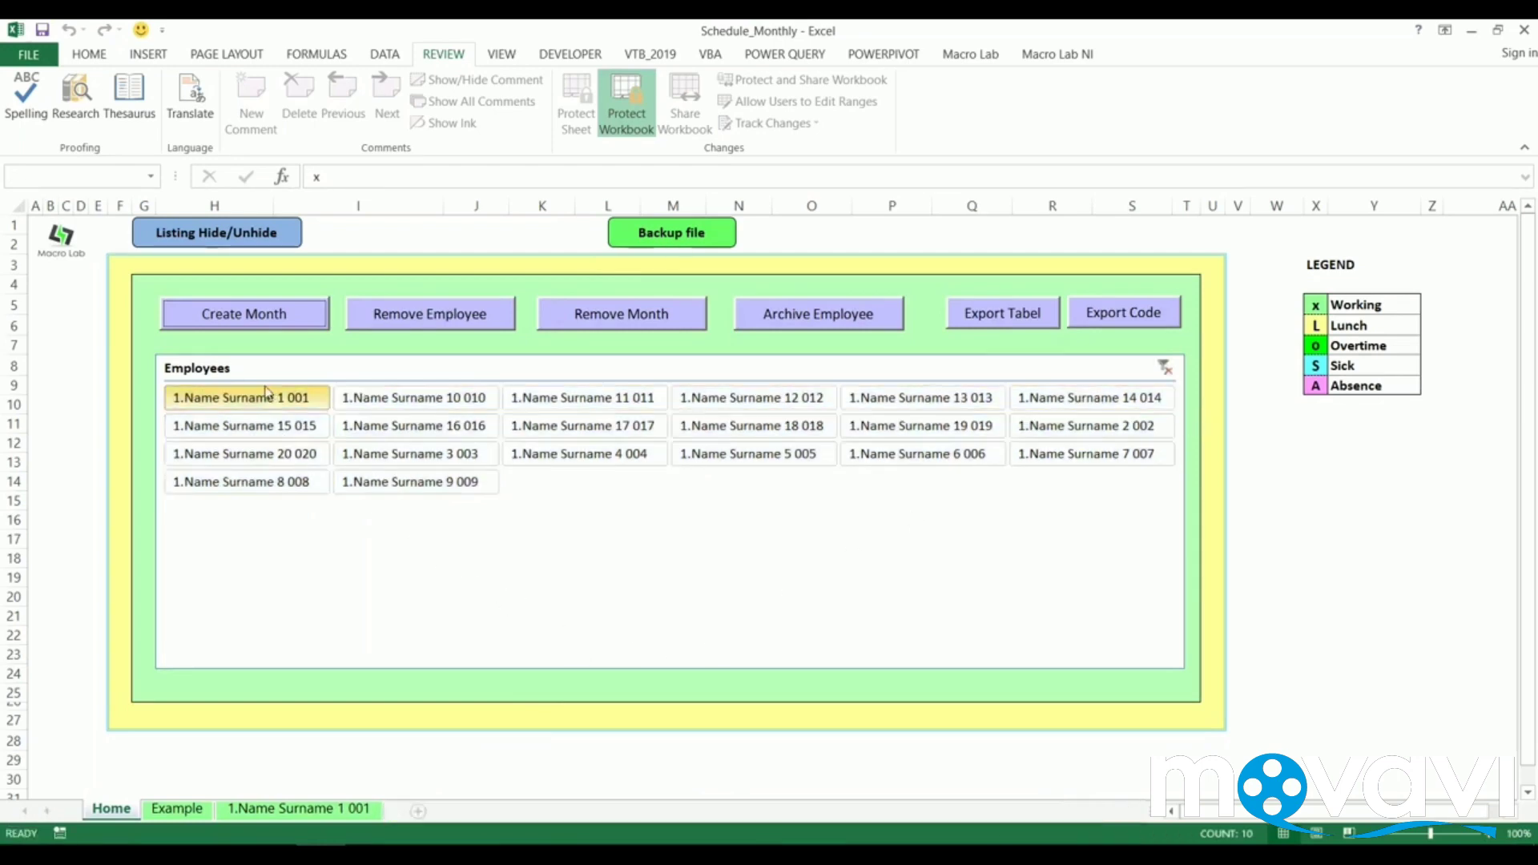
left_click(293, 810)
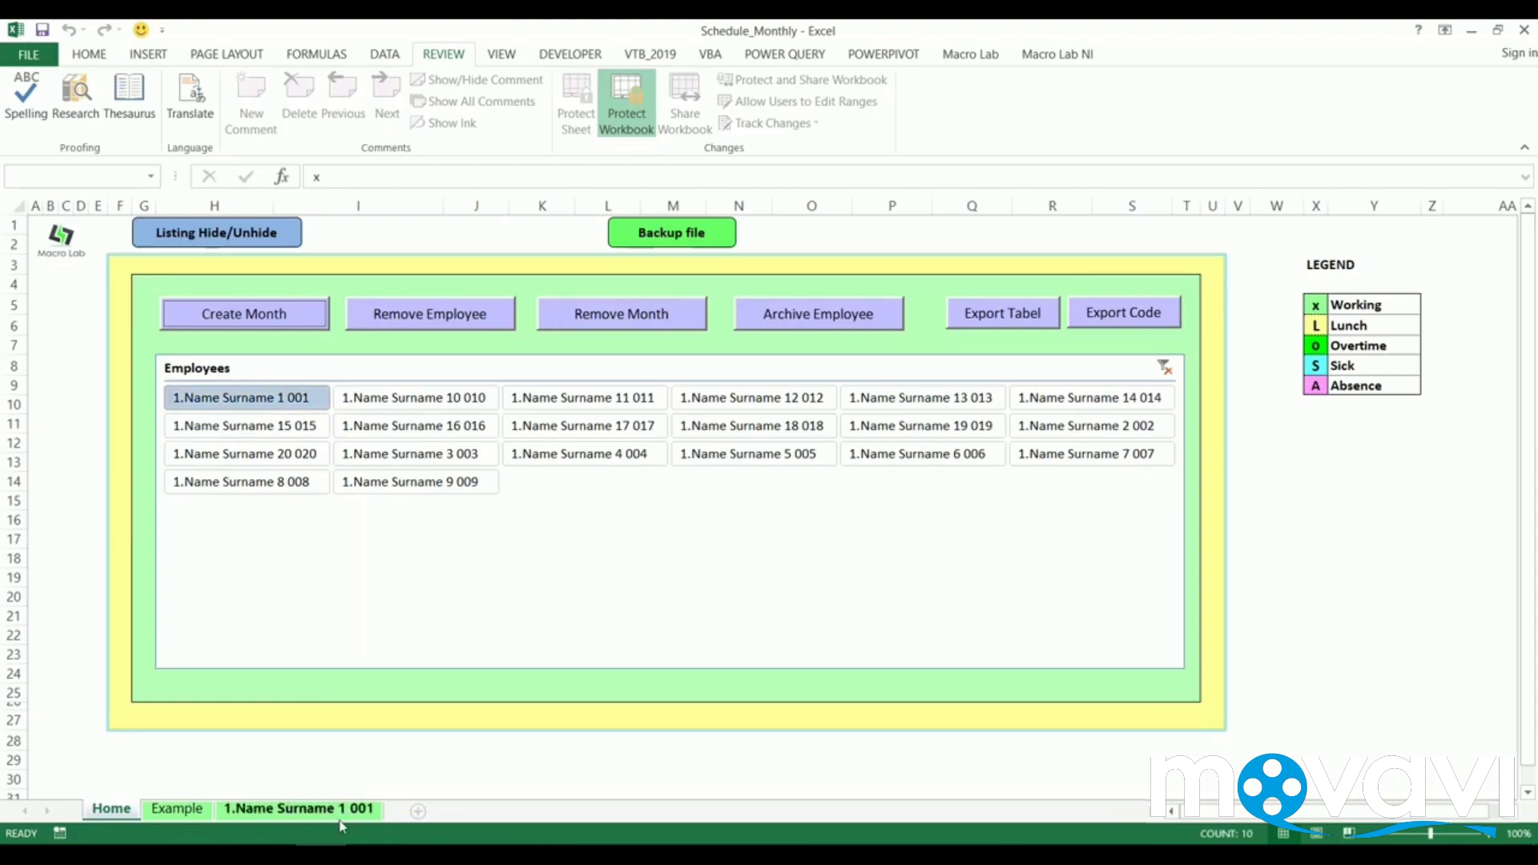
left_click(301, 811)
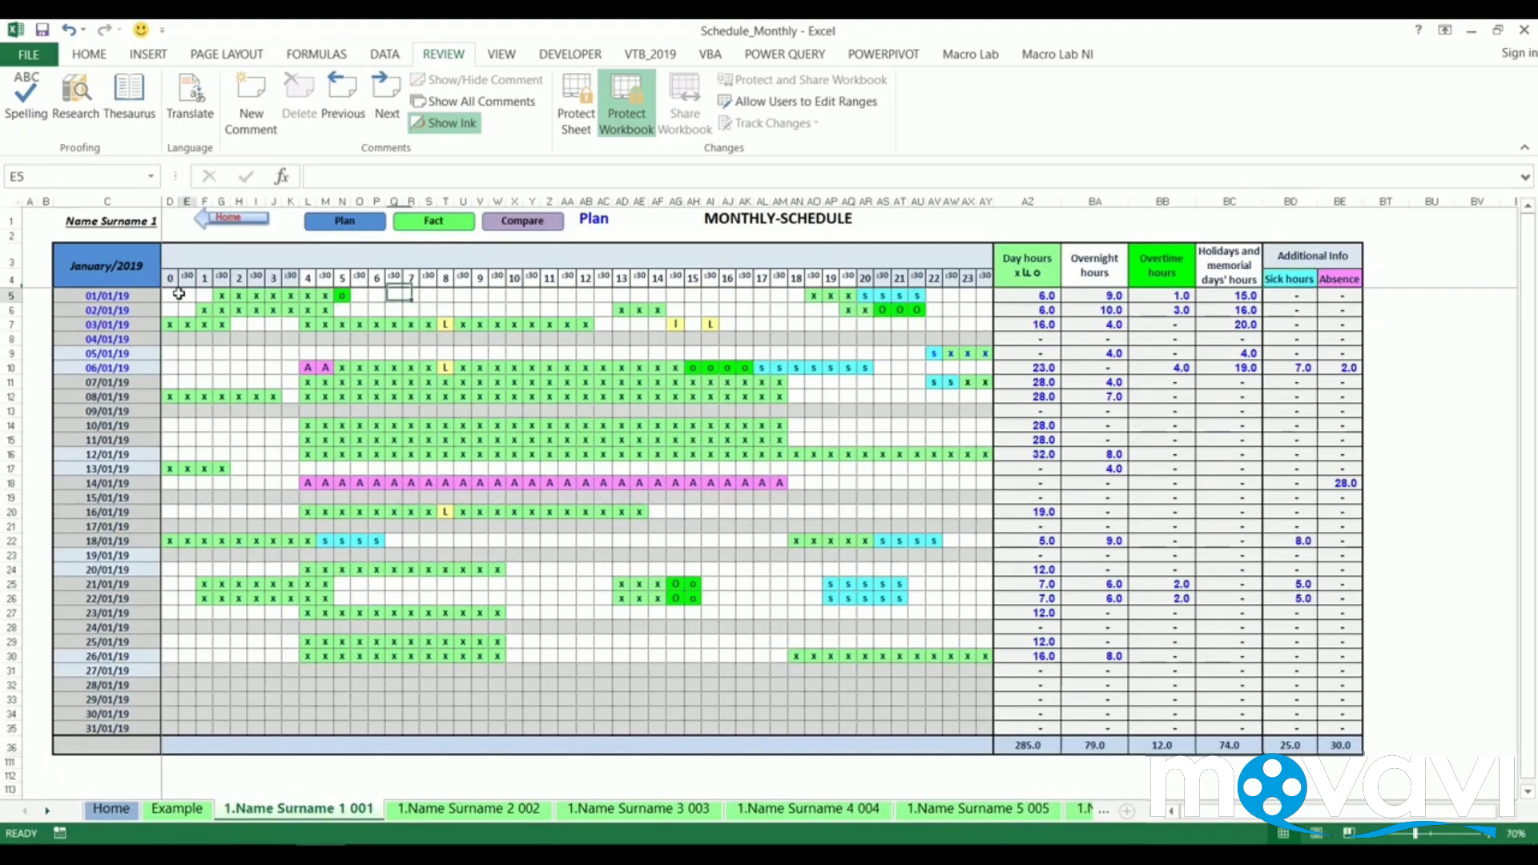
Step: Clear the whole January grid D5:AY35, then undo the deletion
left_click_drag(179, 295, 462, 454)
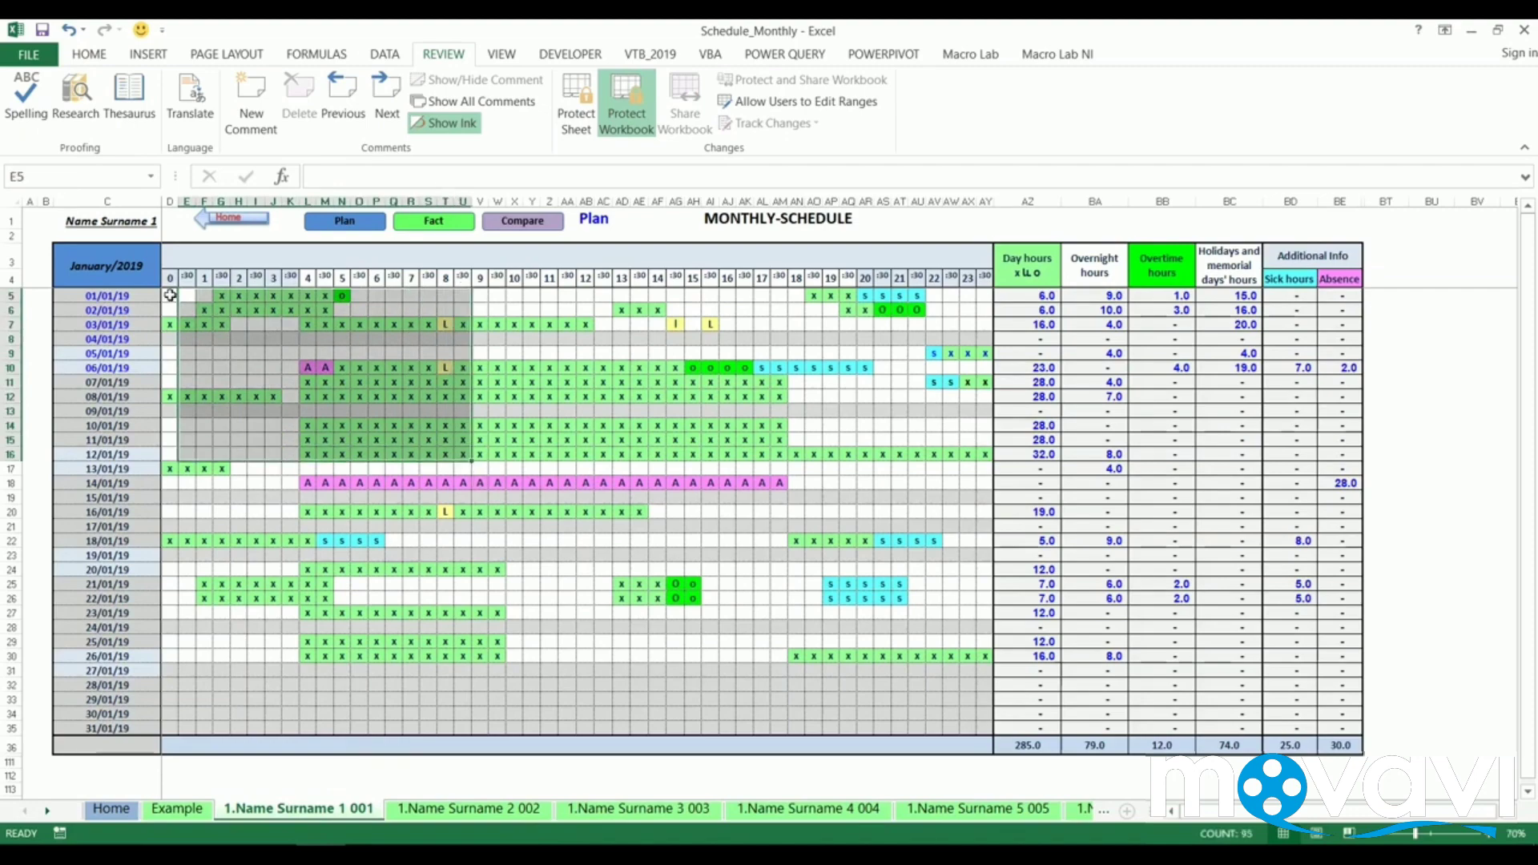
left_click_drag(170, 295, 992, 729)
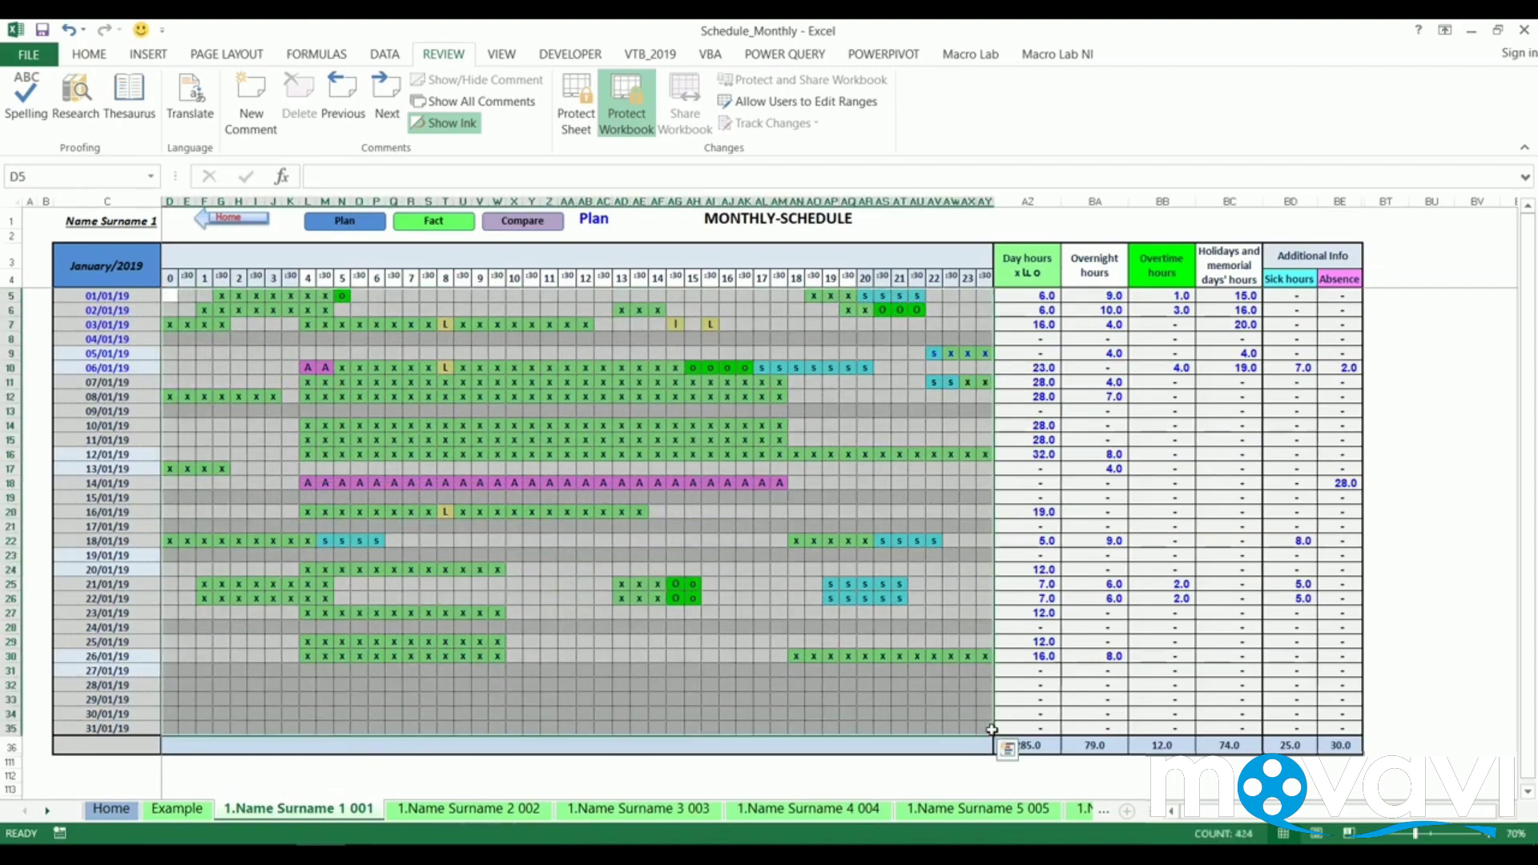
key("Delete")
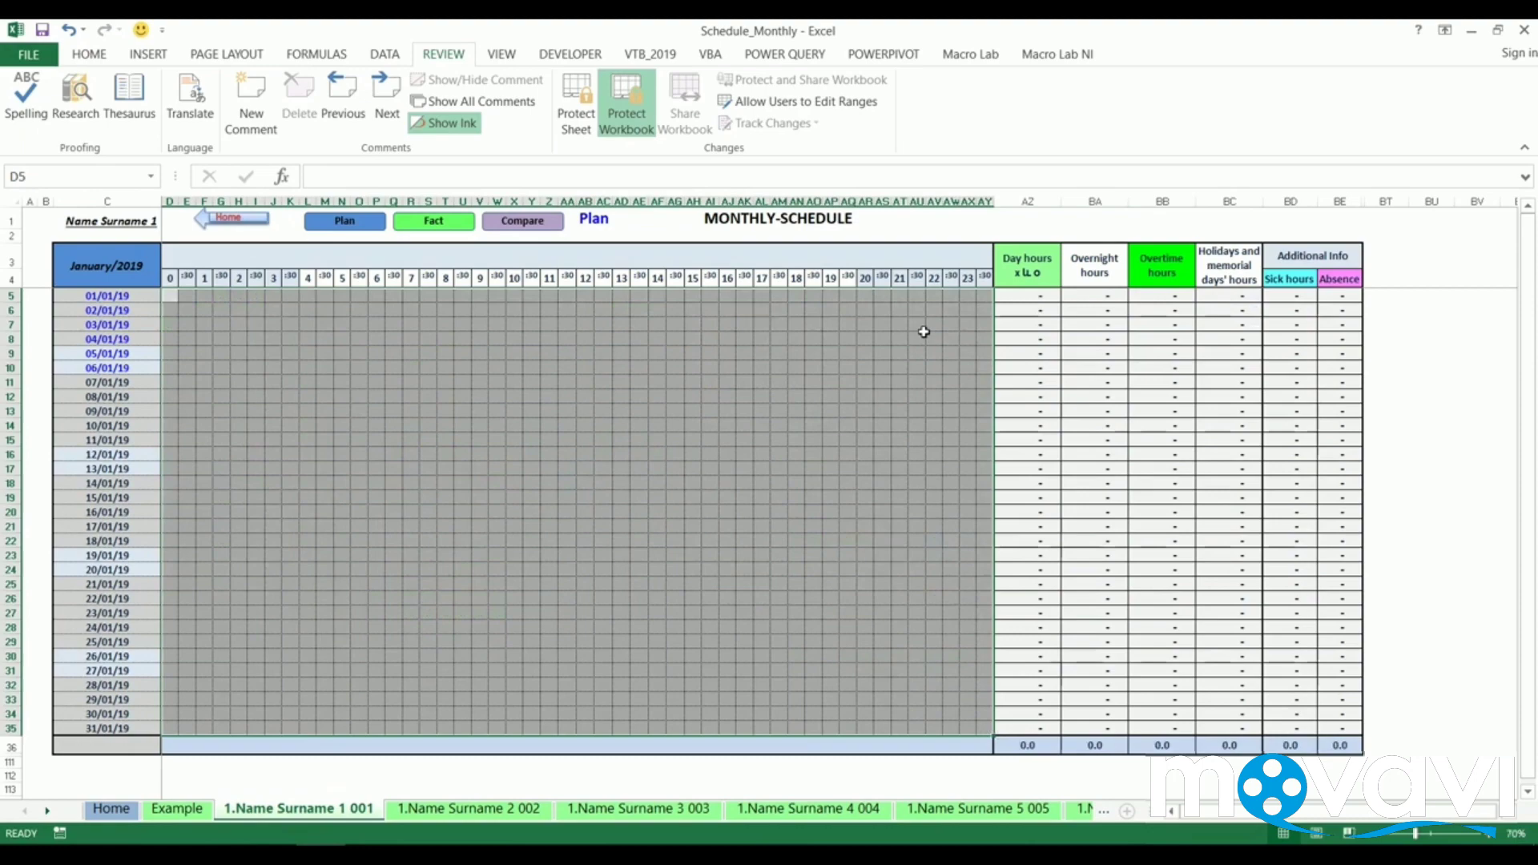
key("ctrl+z")
Step: Start Remove Employee on Home, pick employee 19 019, then cancel without removing
key("ctrl+Page_Up")
key("ctrl+Page_Up")
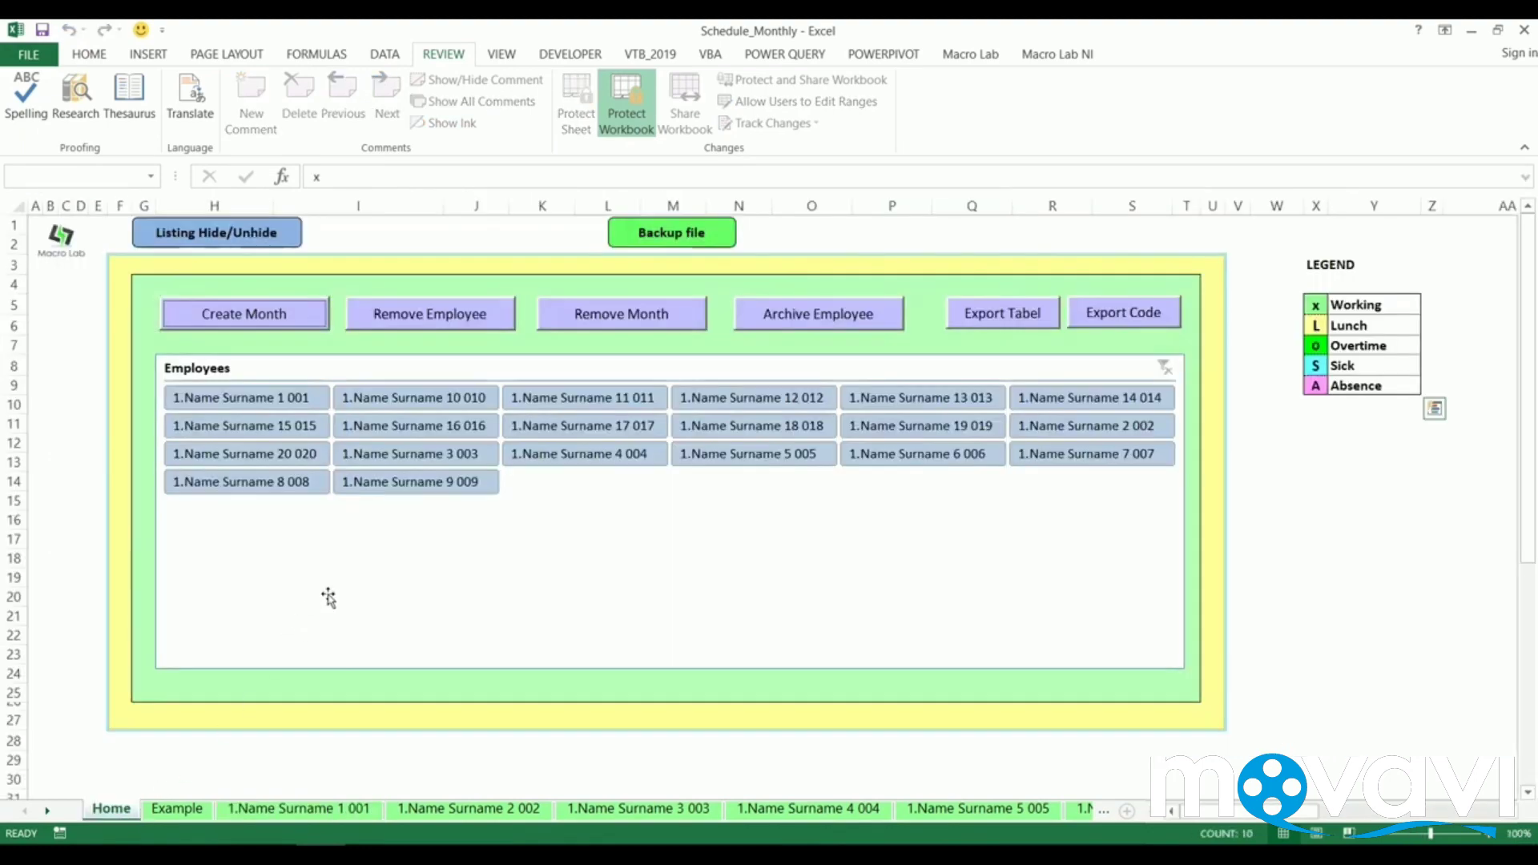
left_click(480, 314)
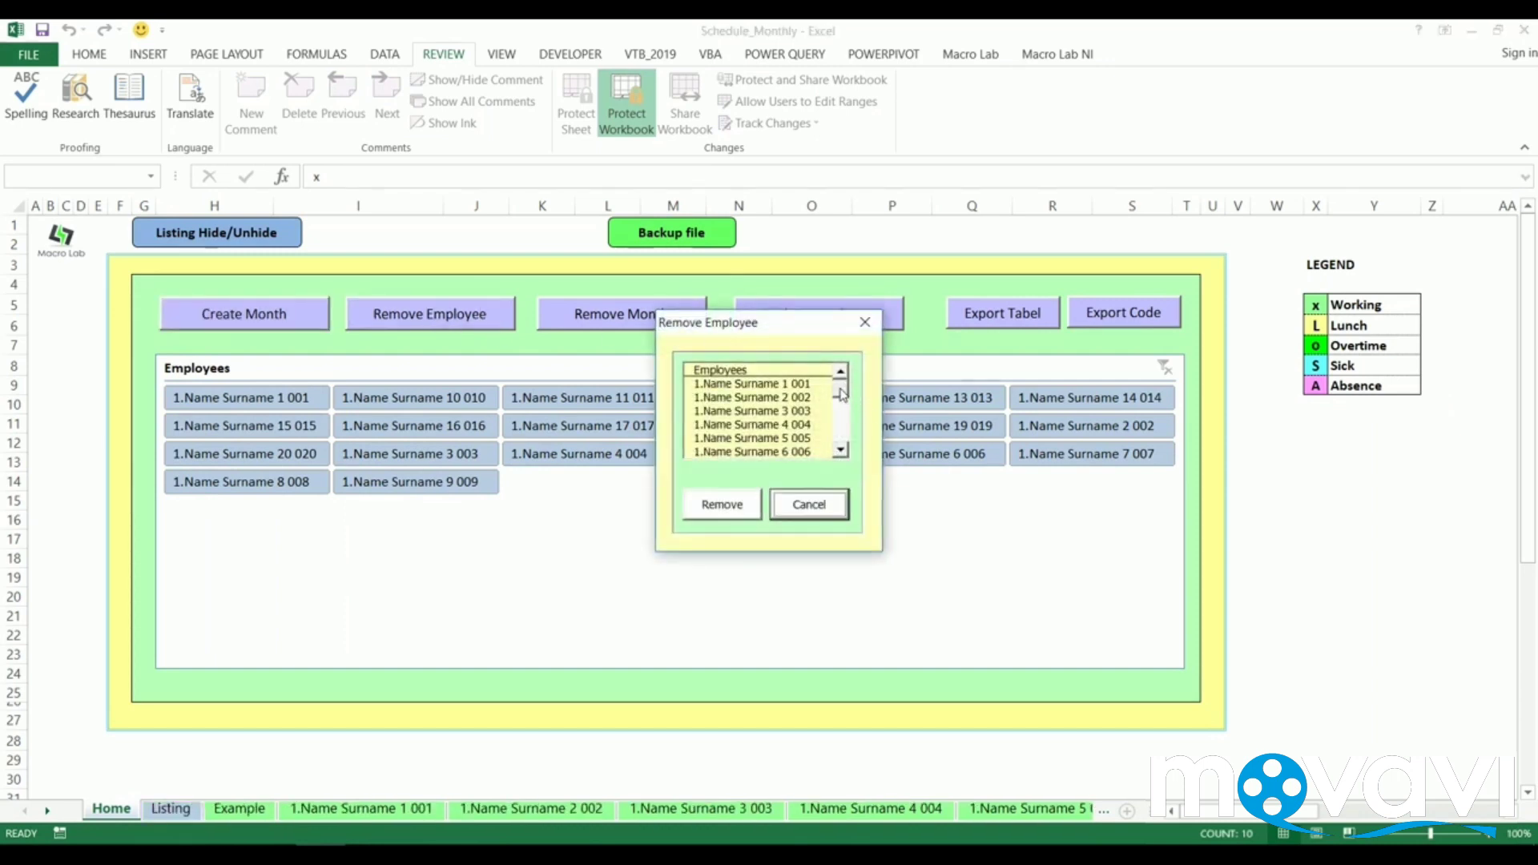
left_click_drag(843, 393, 858, 443)
left_click(819, 440)
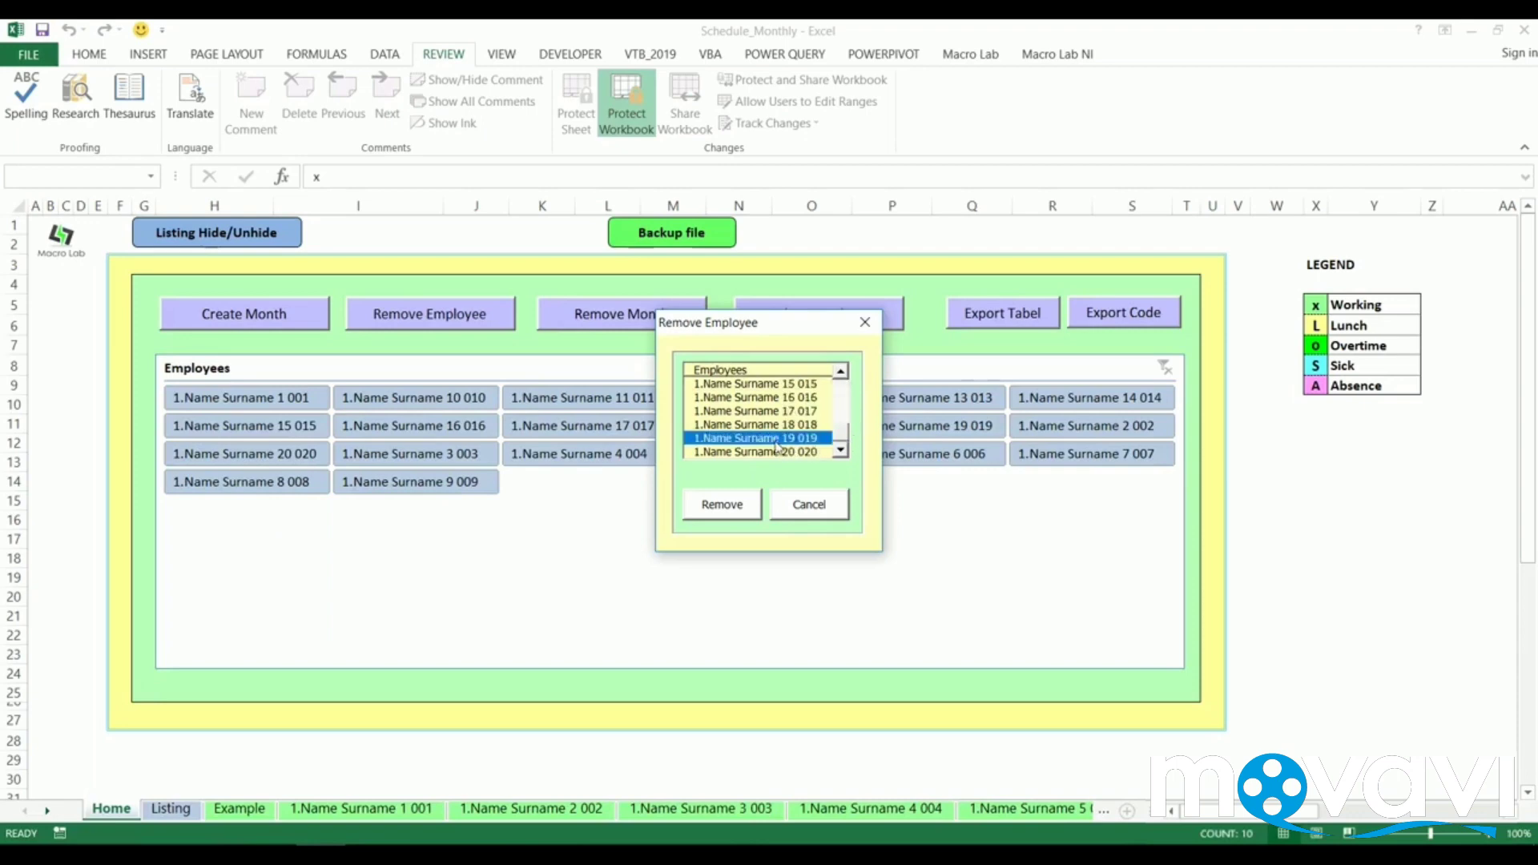
left_click(805, 507)
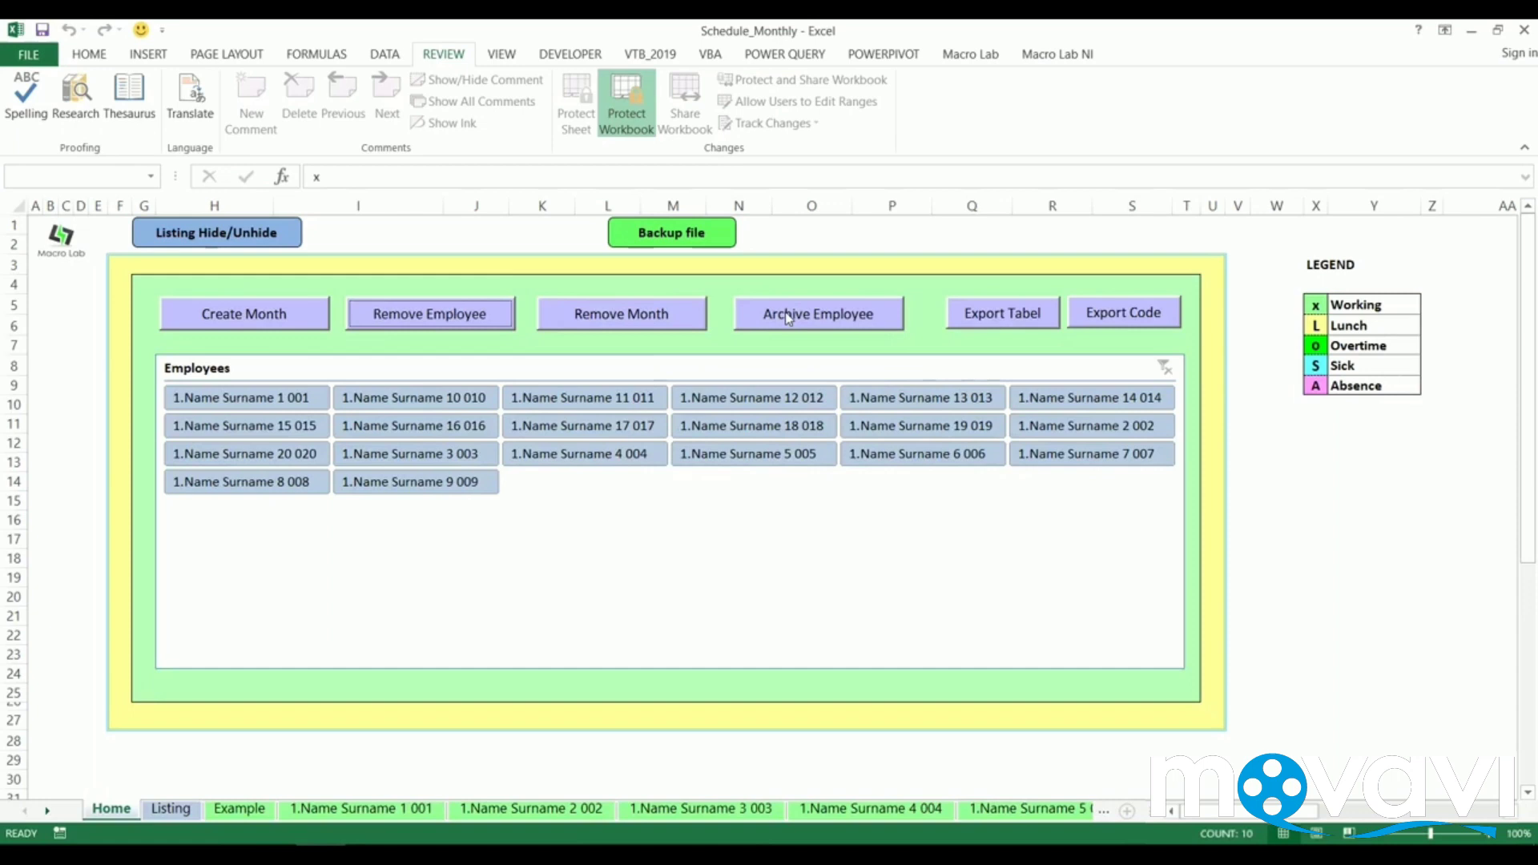
left_click(813, 319)
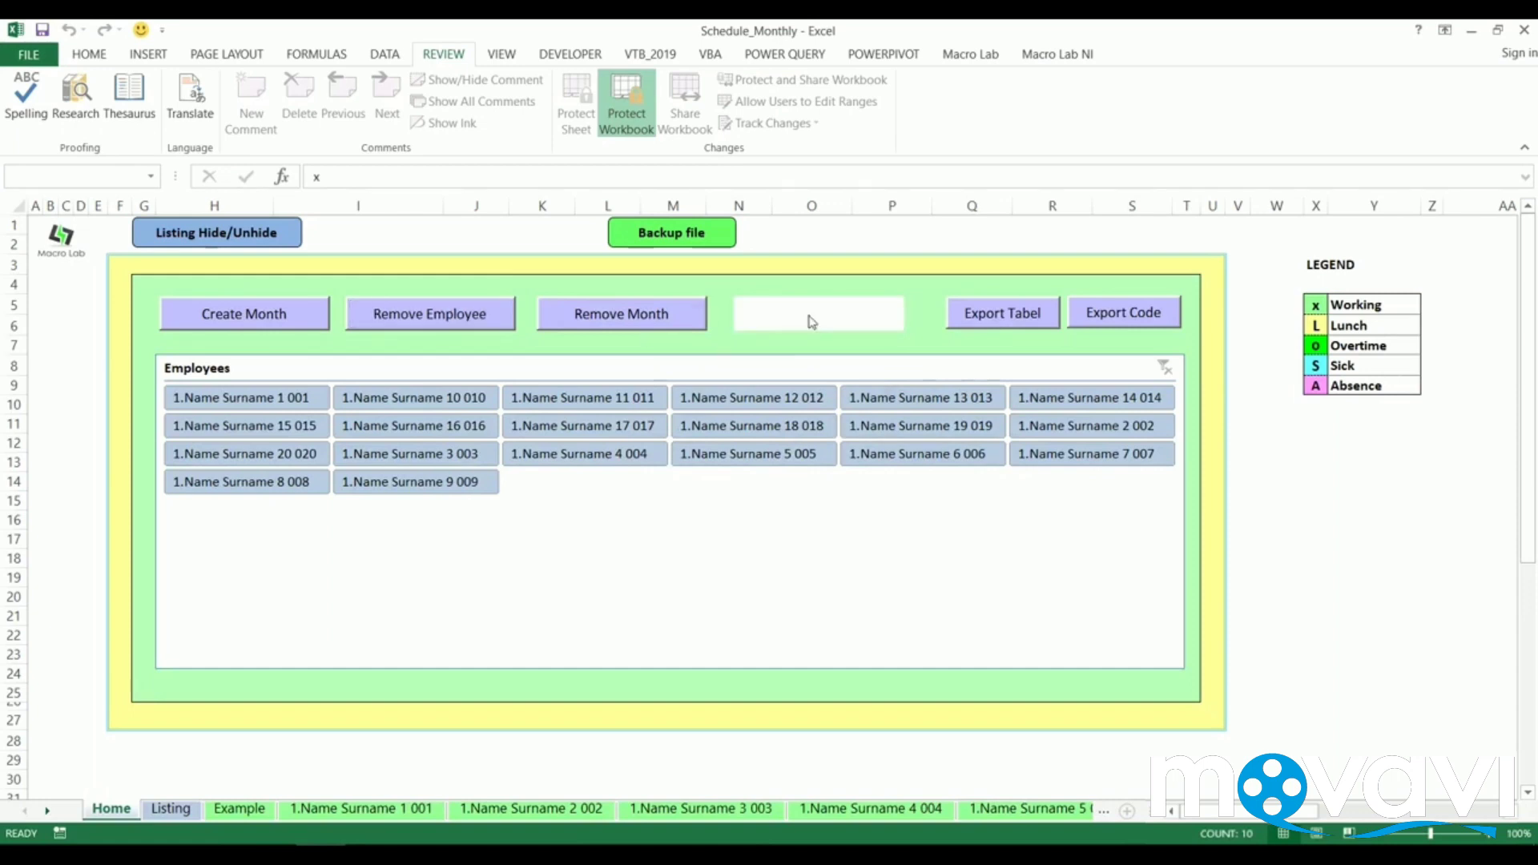
left_click_drag(845, 388, 847, 449)
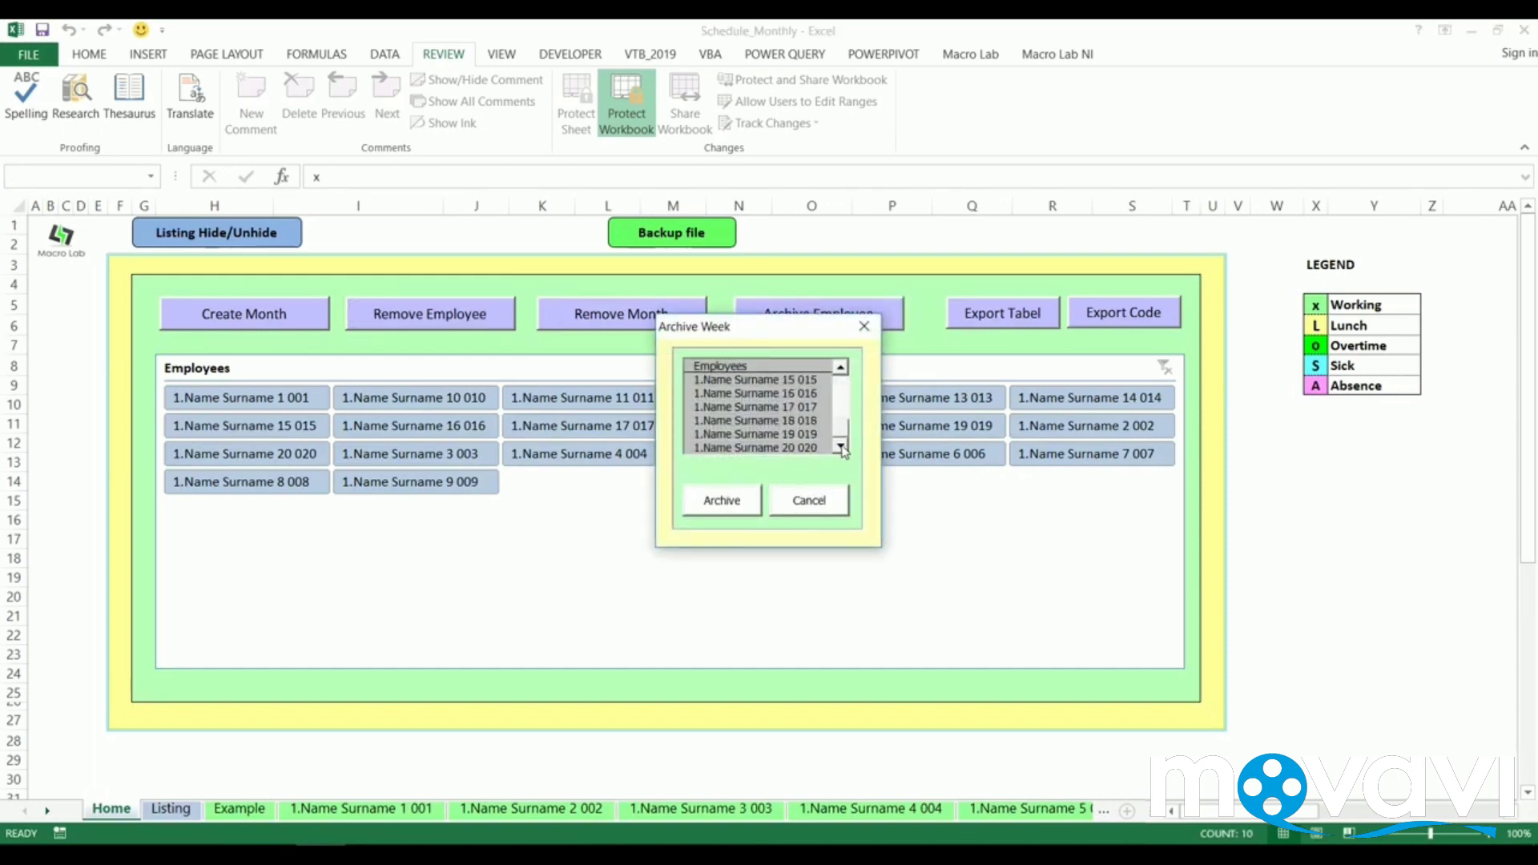
left_click(791, 449)
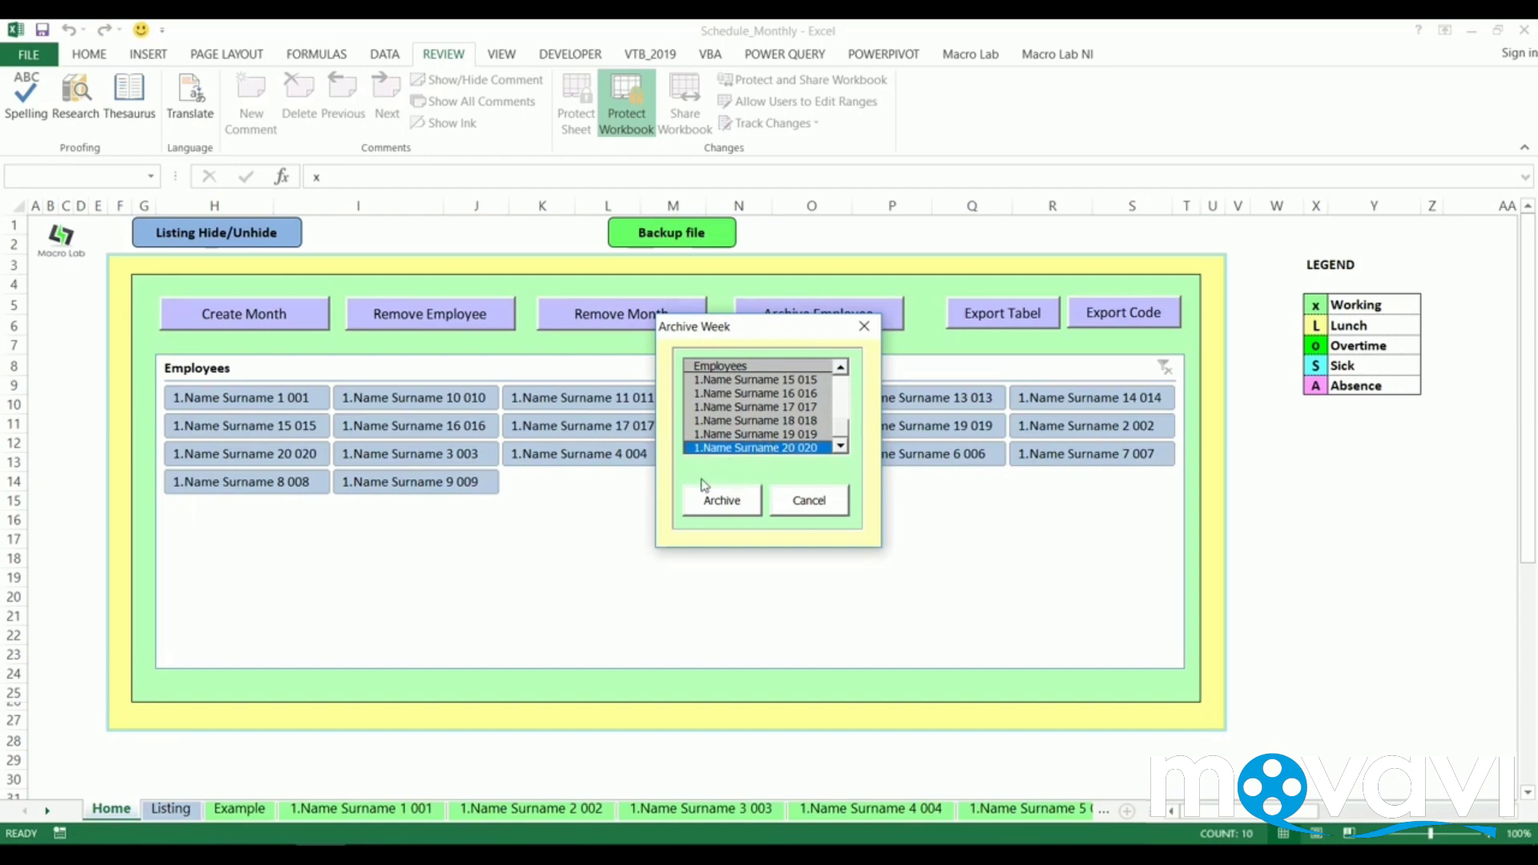
left_click(733, 498)
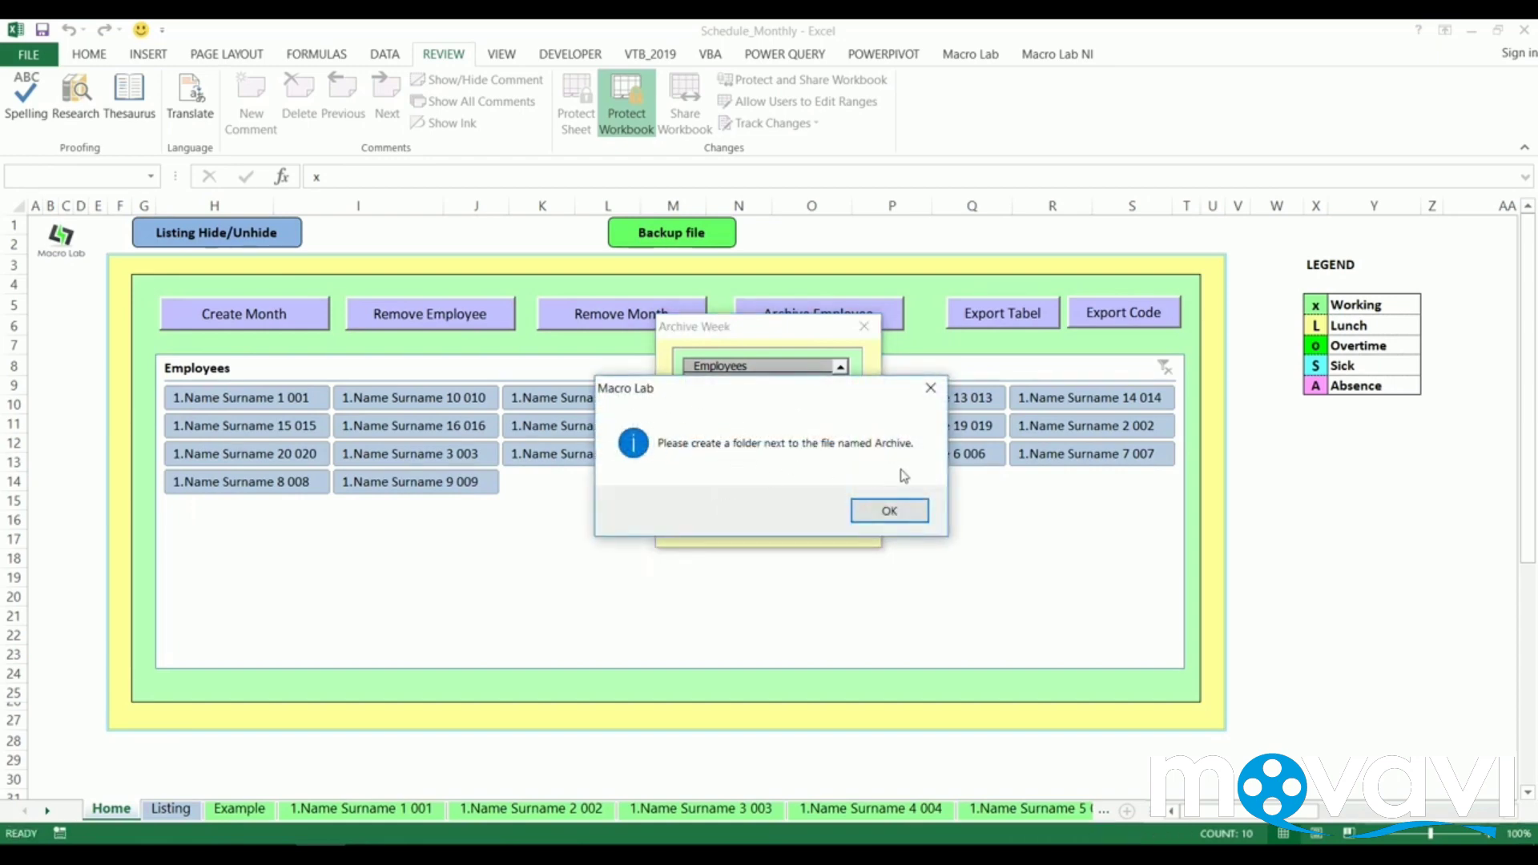
left_click(881, 510)
left_click(817, 505)
Step: Rename the Archiv folder beside Schedule_Monthly to Archive
key("alt+Tab")
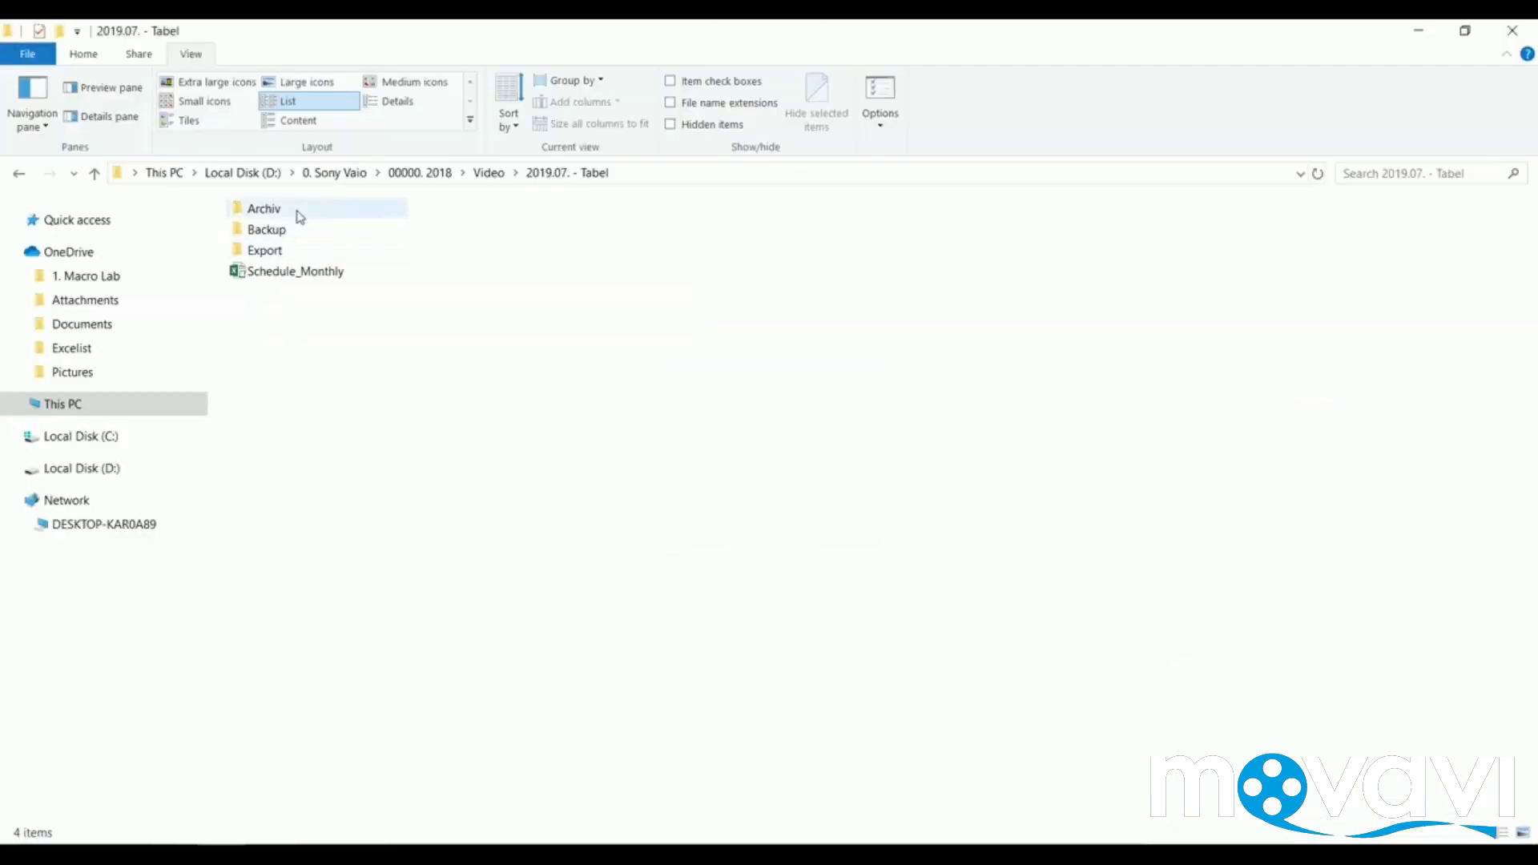
left_click(288, 210)
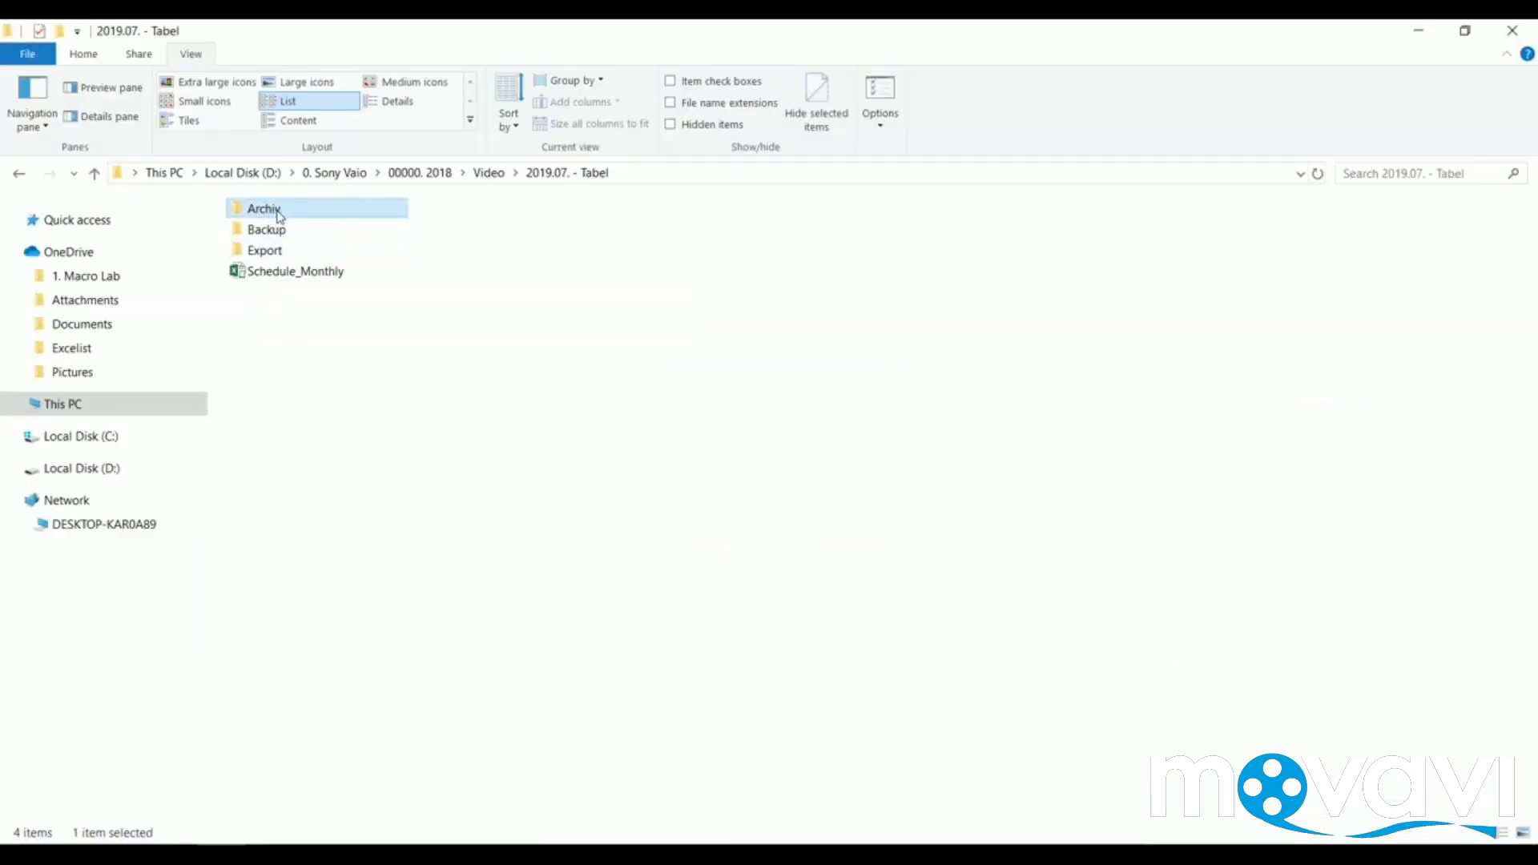
left_click(279, 210)
left_click(281, 209)
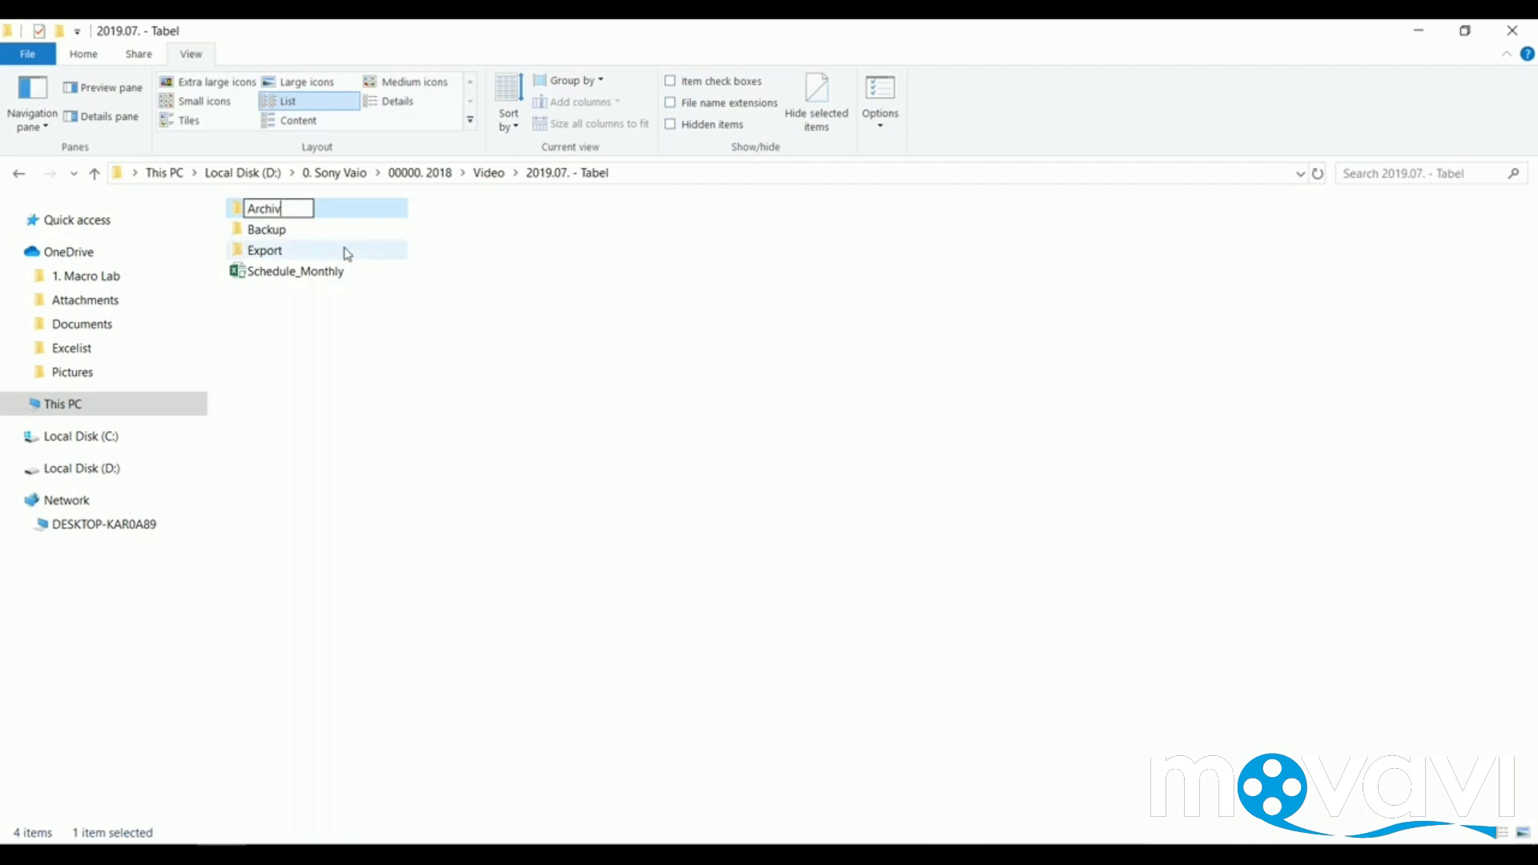
type("e")
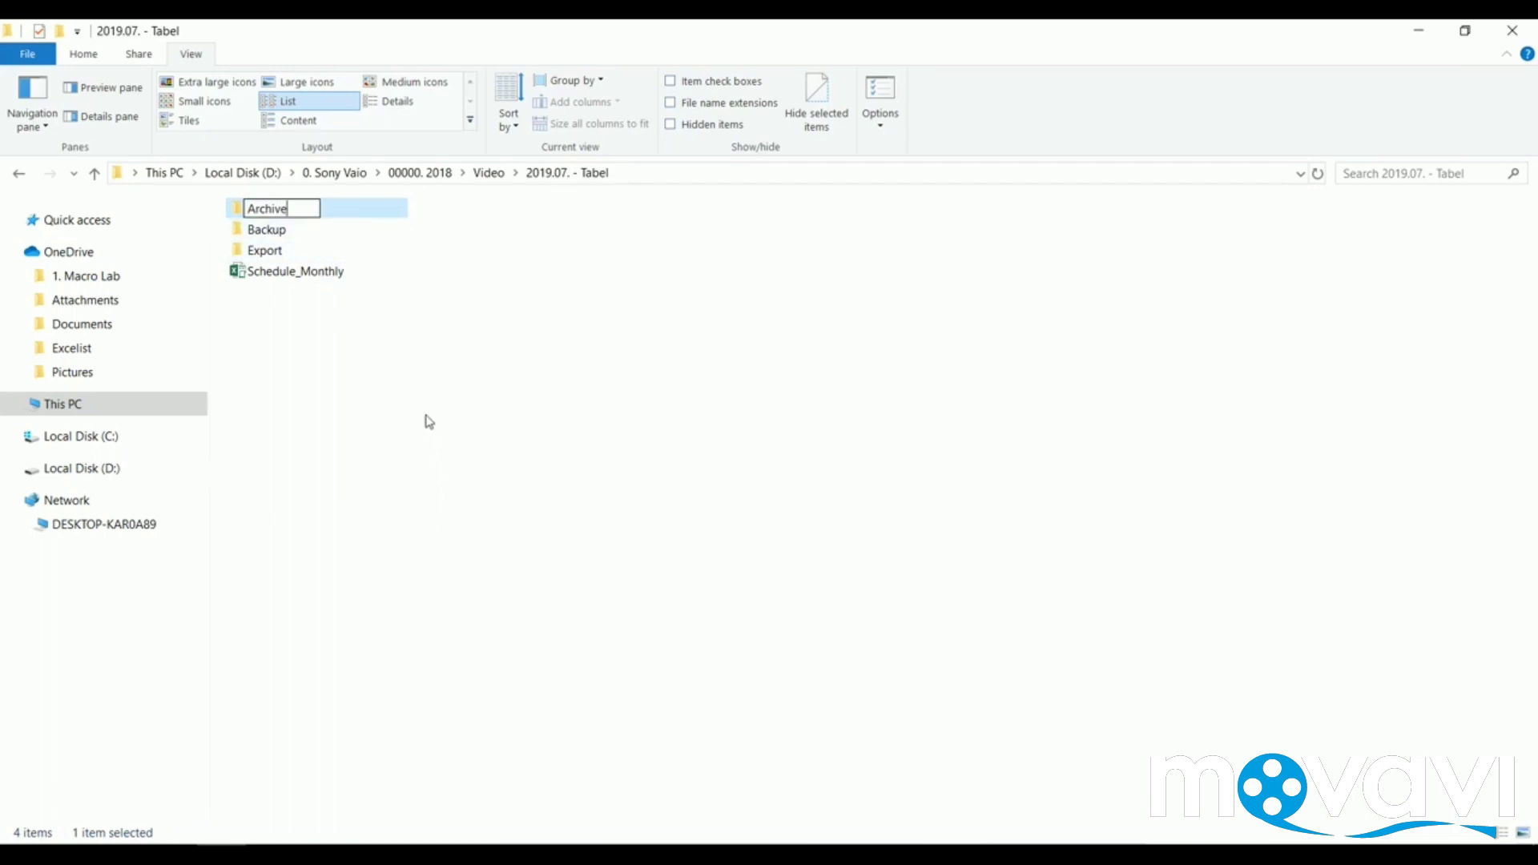
key("Return")
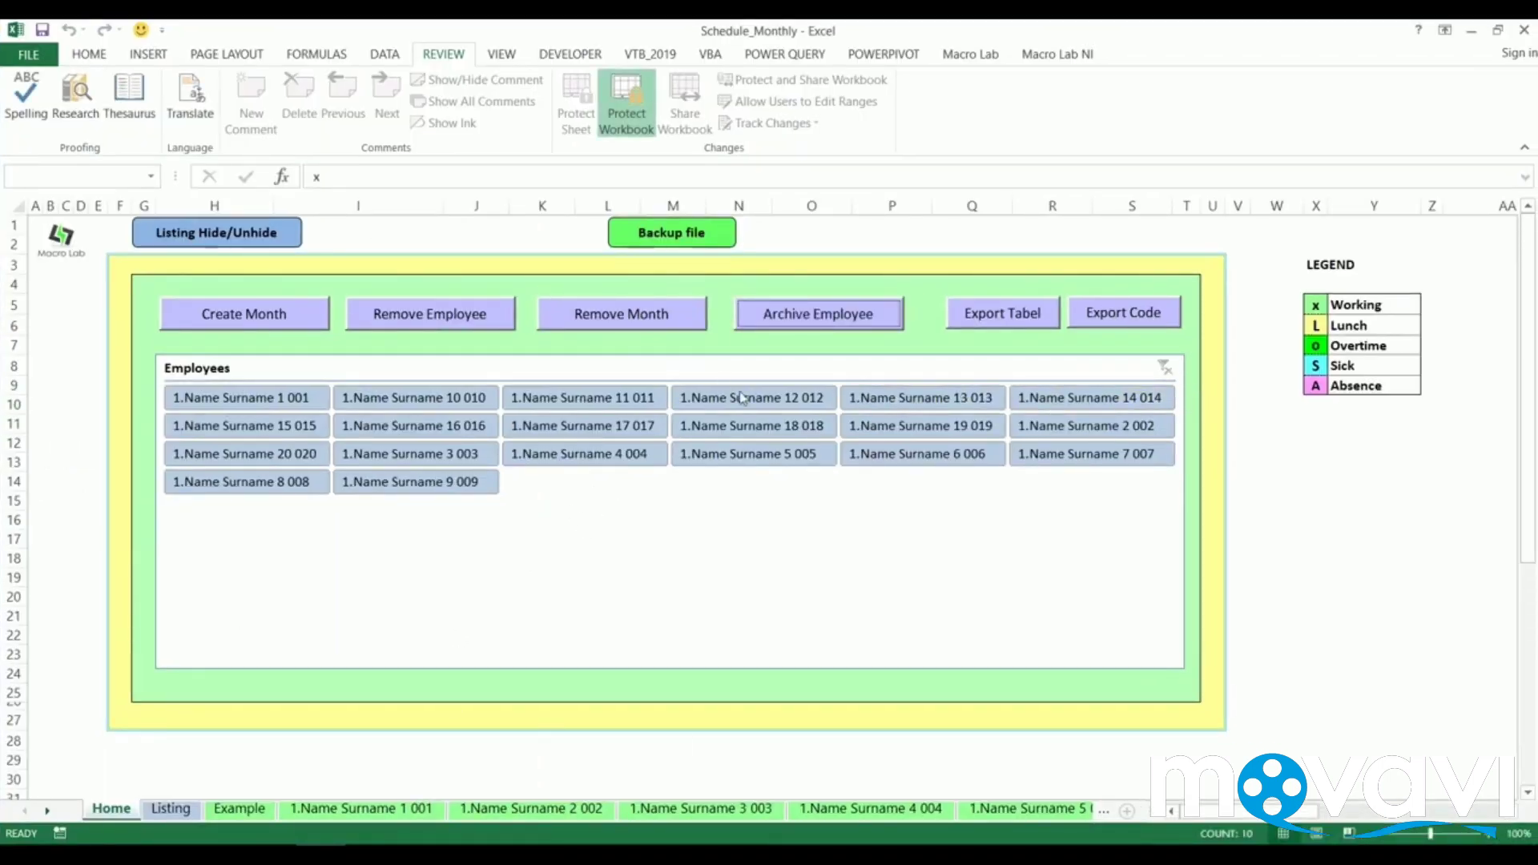
Step: Archive employee 3 003's schedule with Archive Employee, then dismiss the confirmation and dialog
left_click(830, 247)
left_click(811, 319)
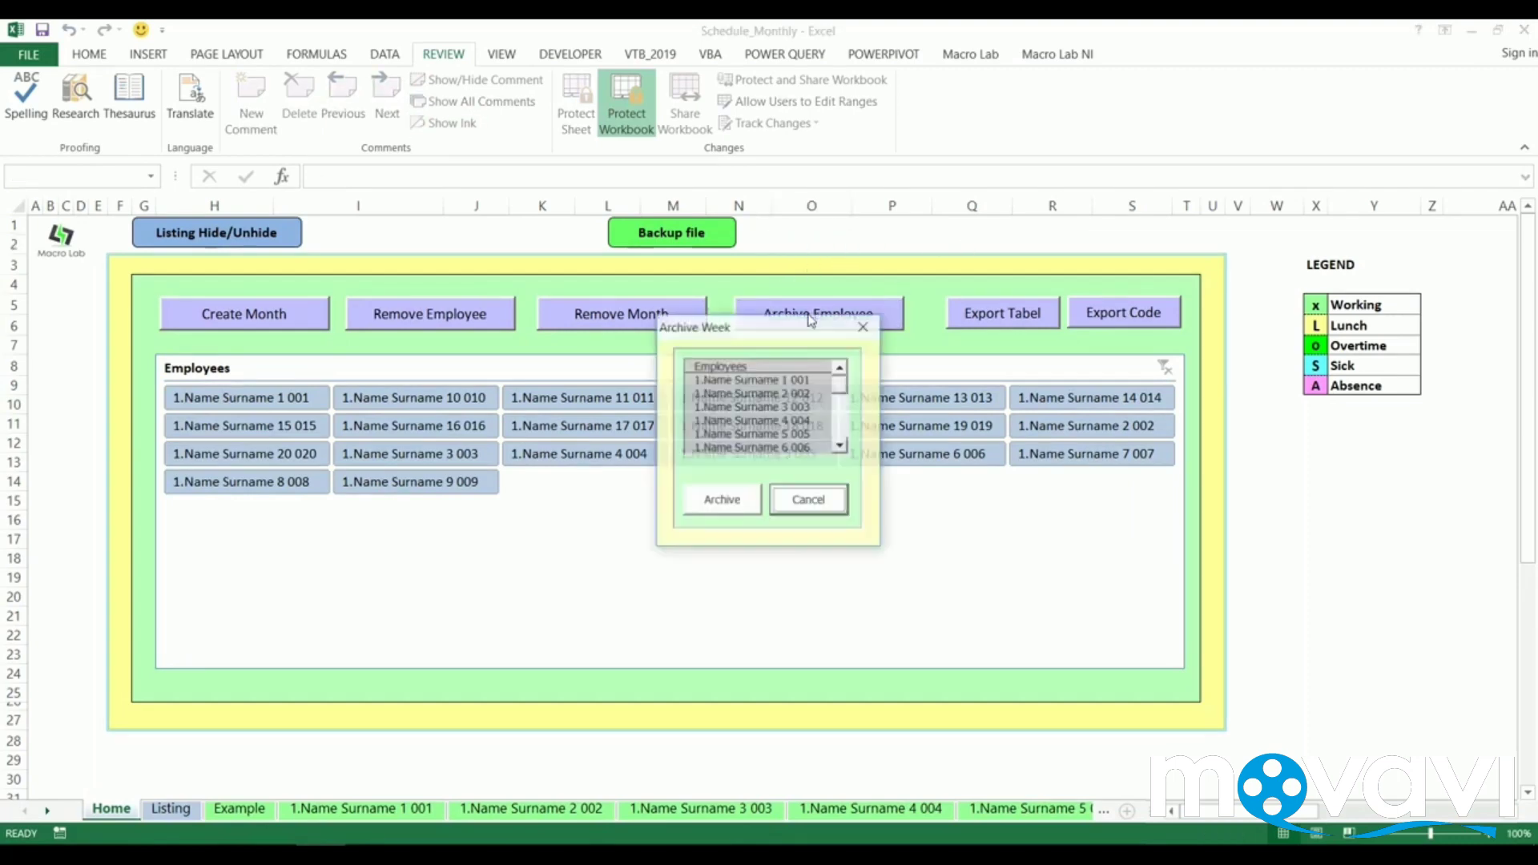
left_click(805, 406)
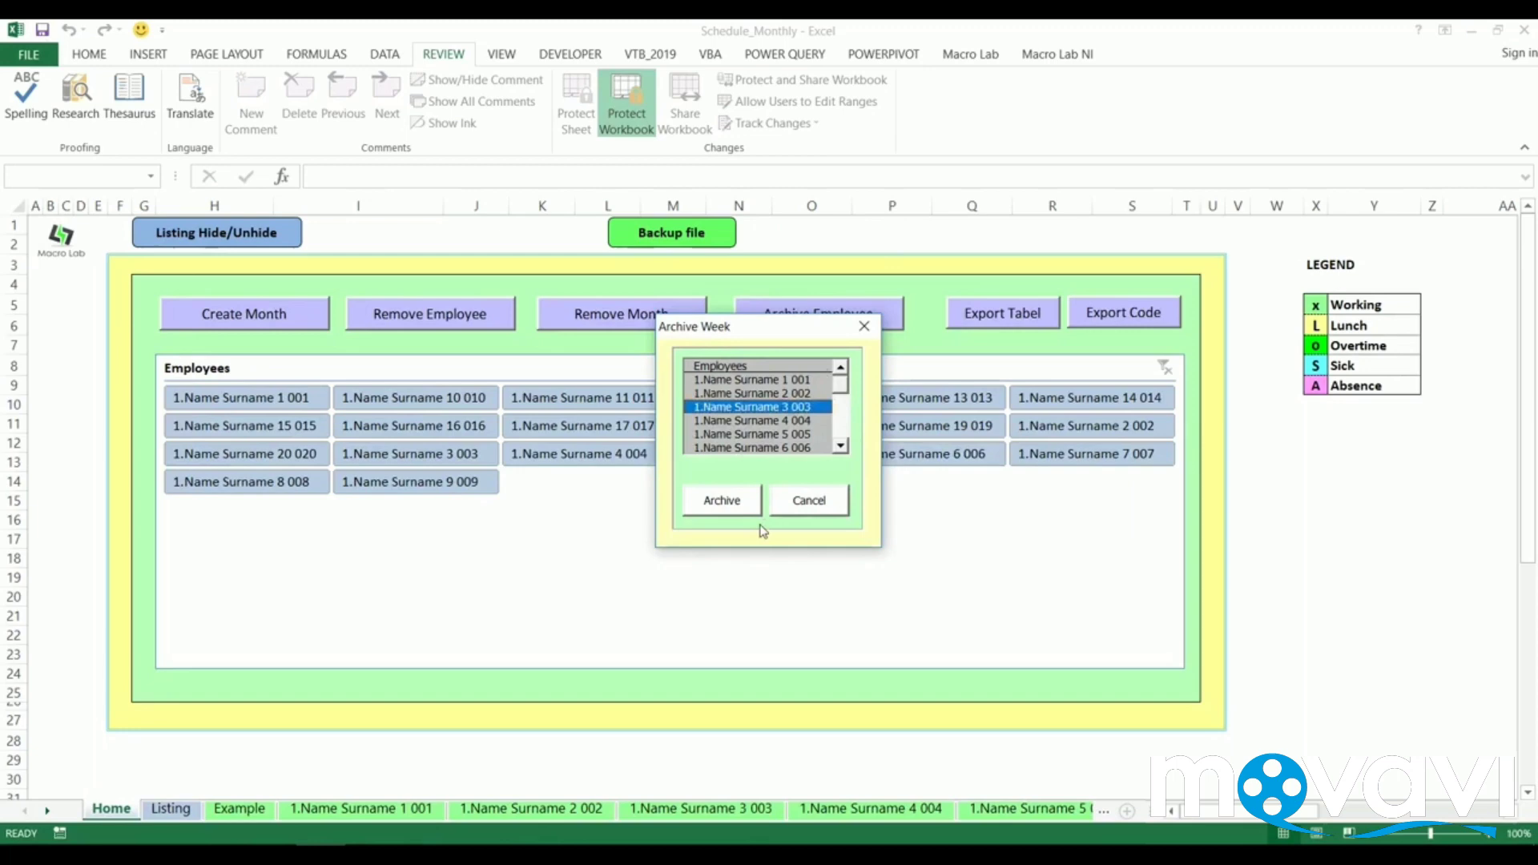
left_click(719, 510)
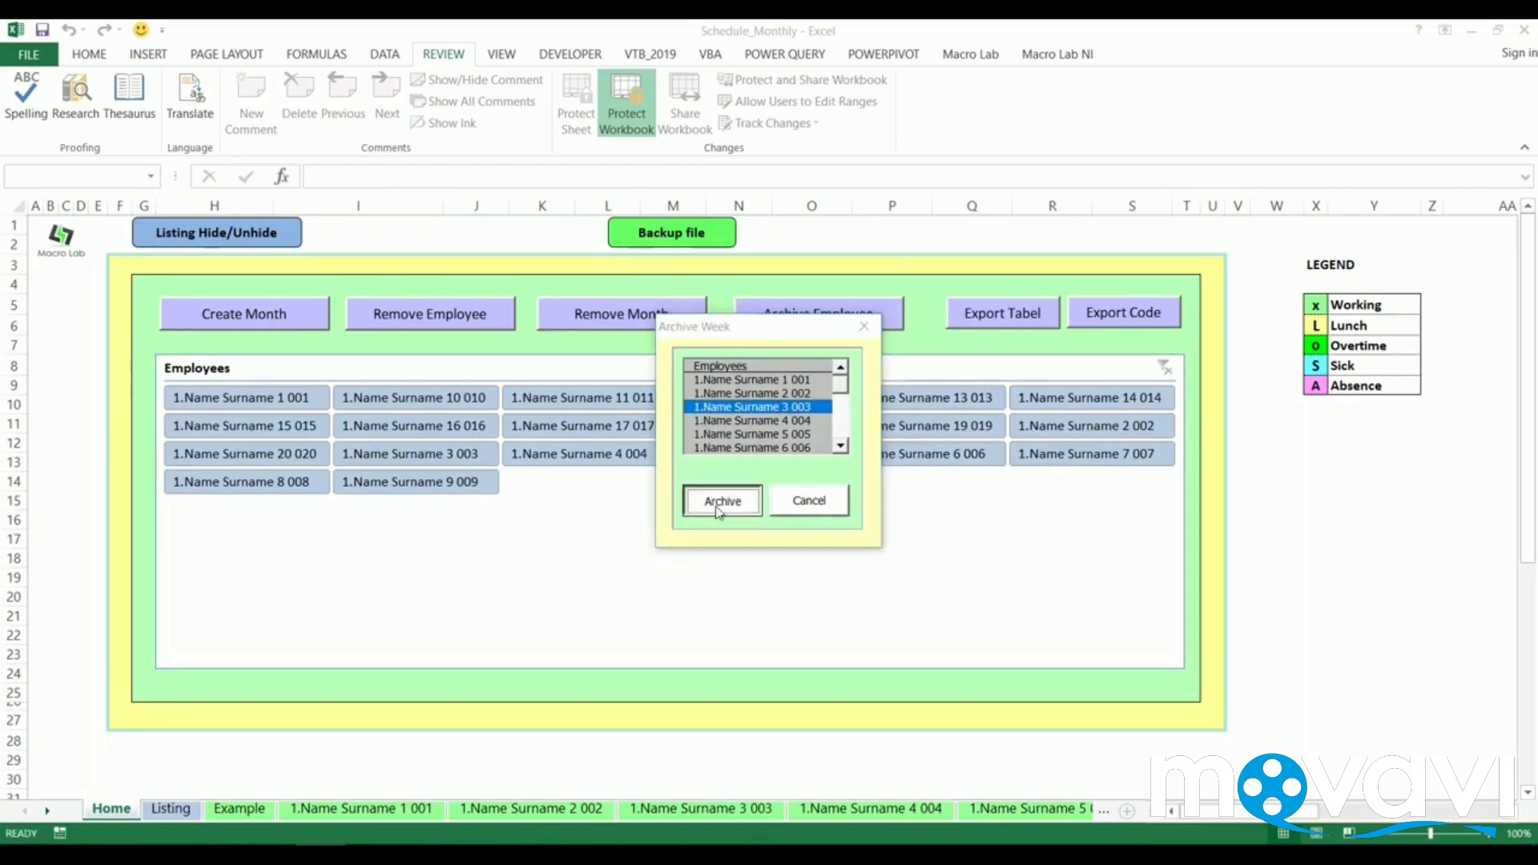
left_click(831, 513)
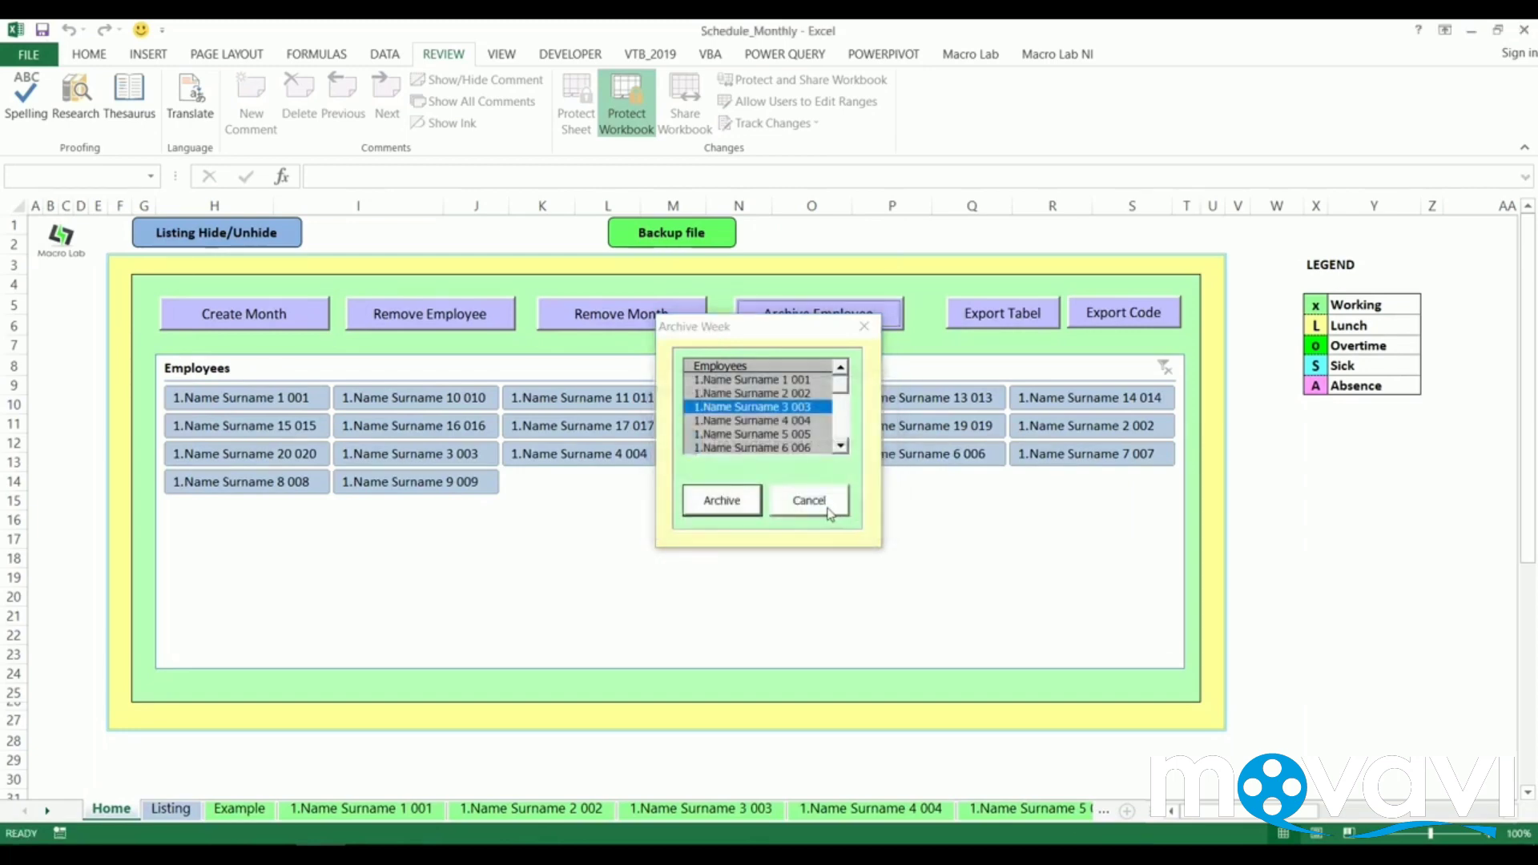
left_click(830, 512)
left_click(1471, 30)
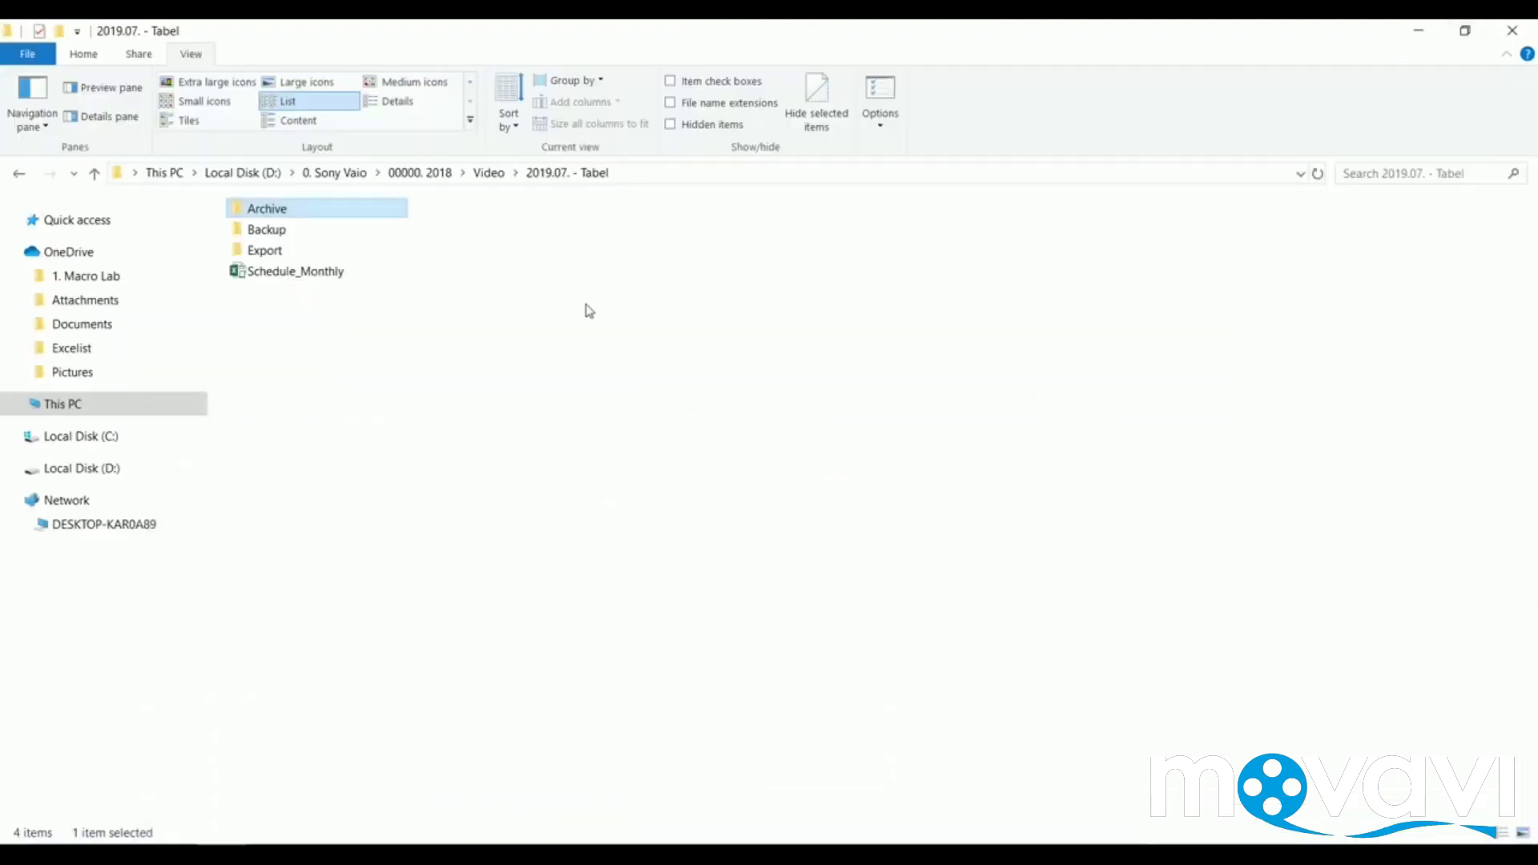
key("Return")
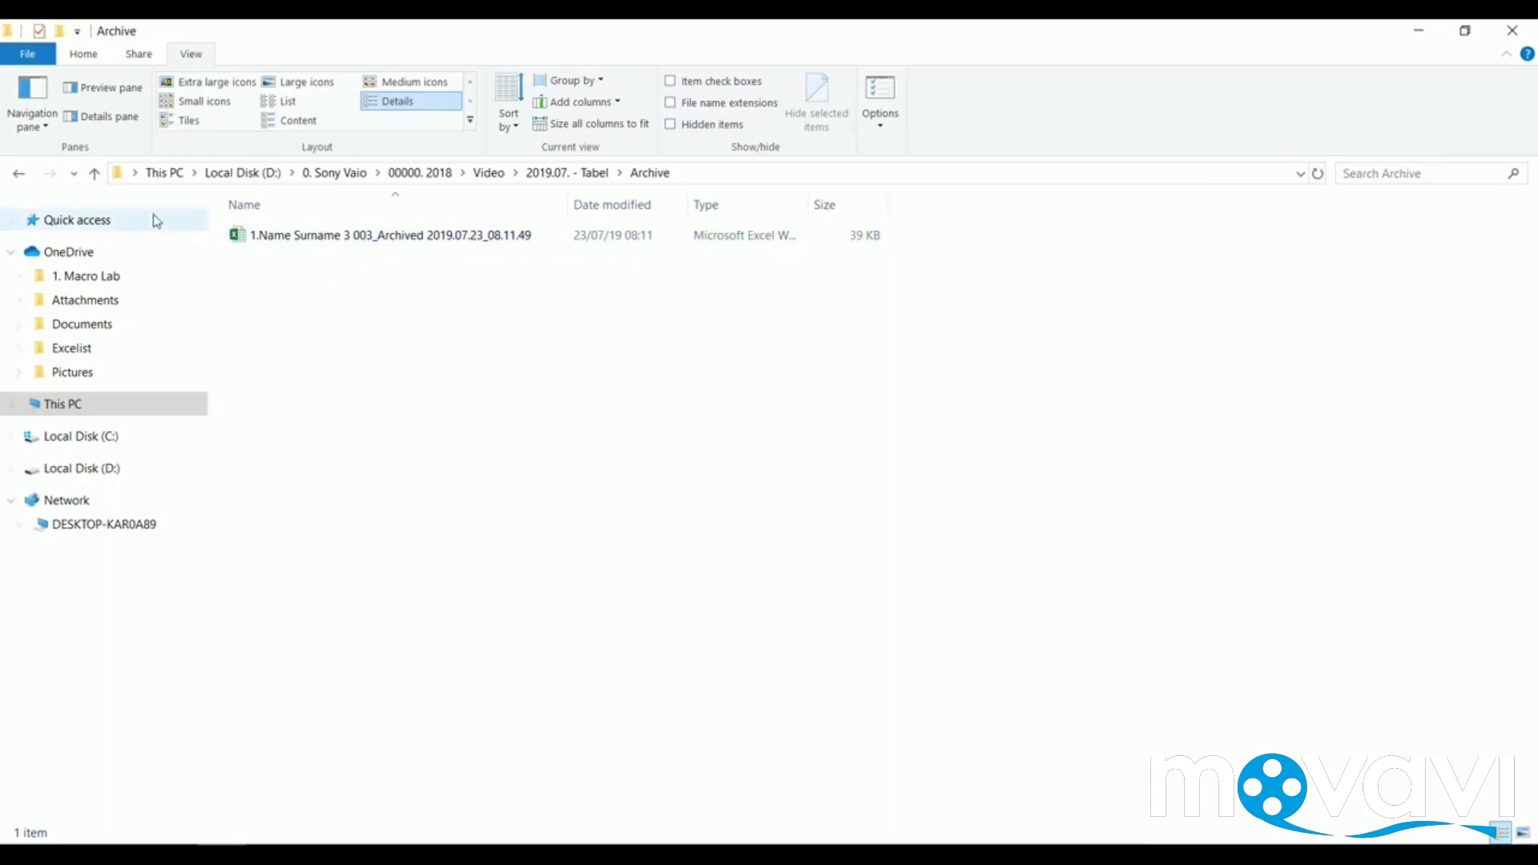
left_click(94, 174)
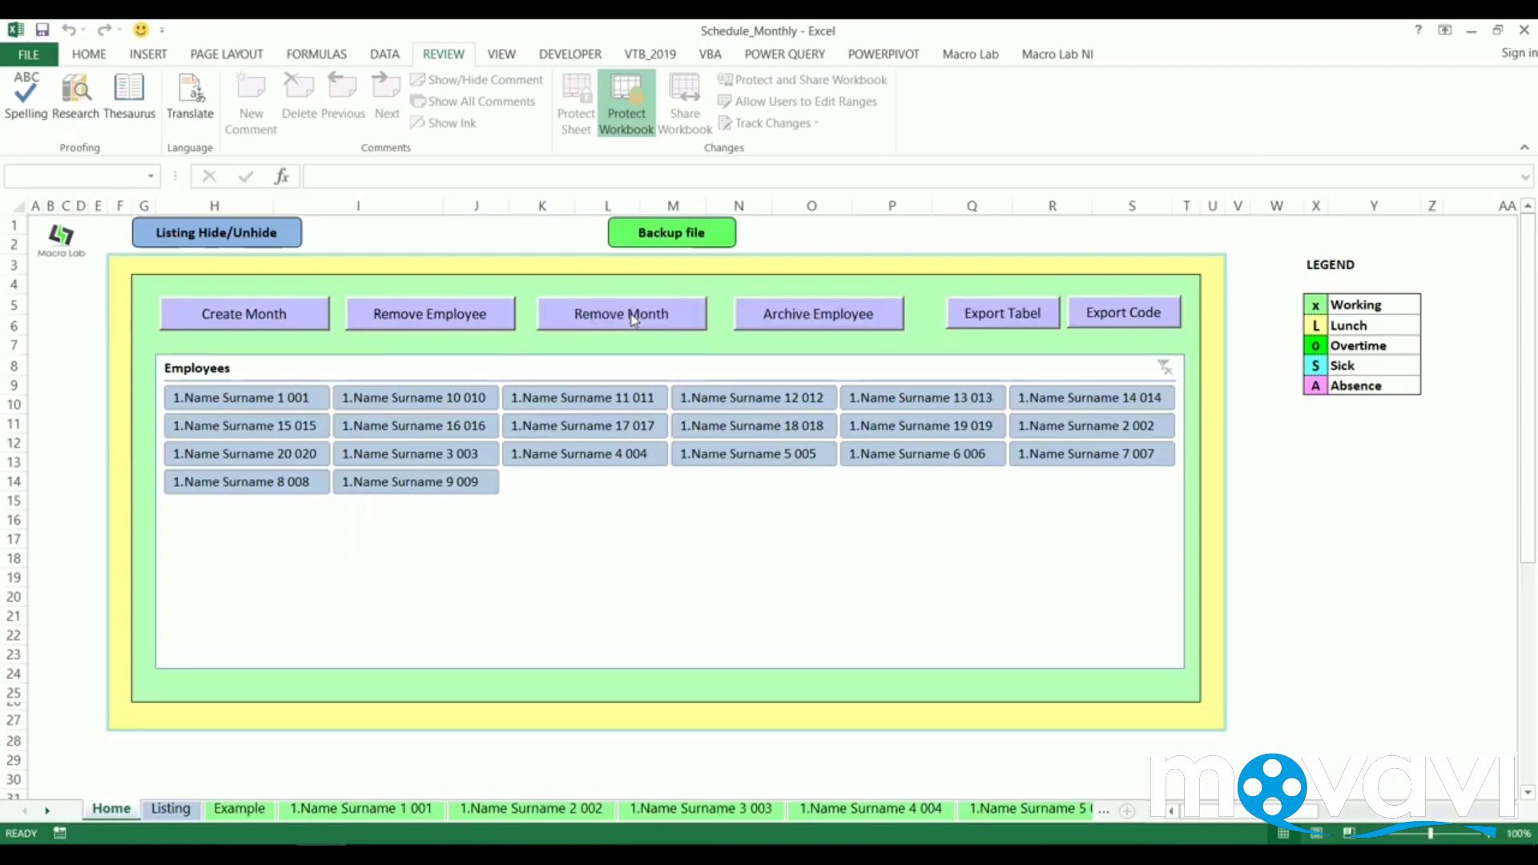
Step: Cancel Remove Month, then create a backup copy of the Schedule_Monthly workbook
left_click(633, 319)
left_click(826, 477)
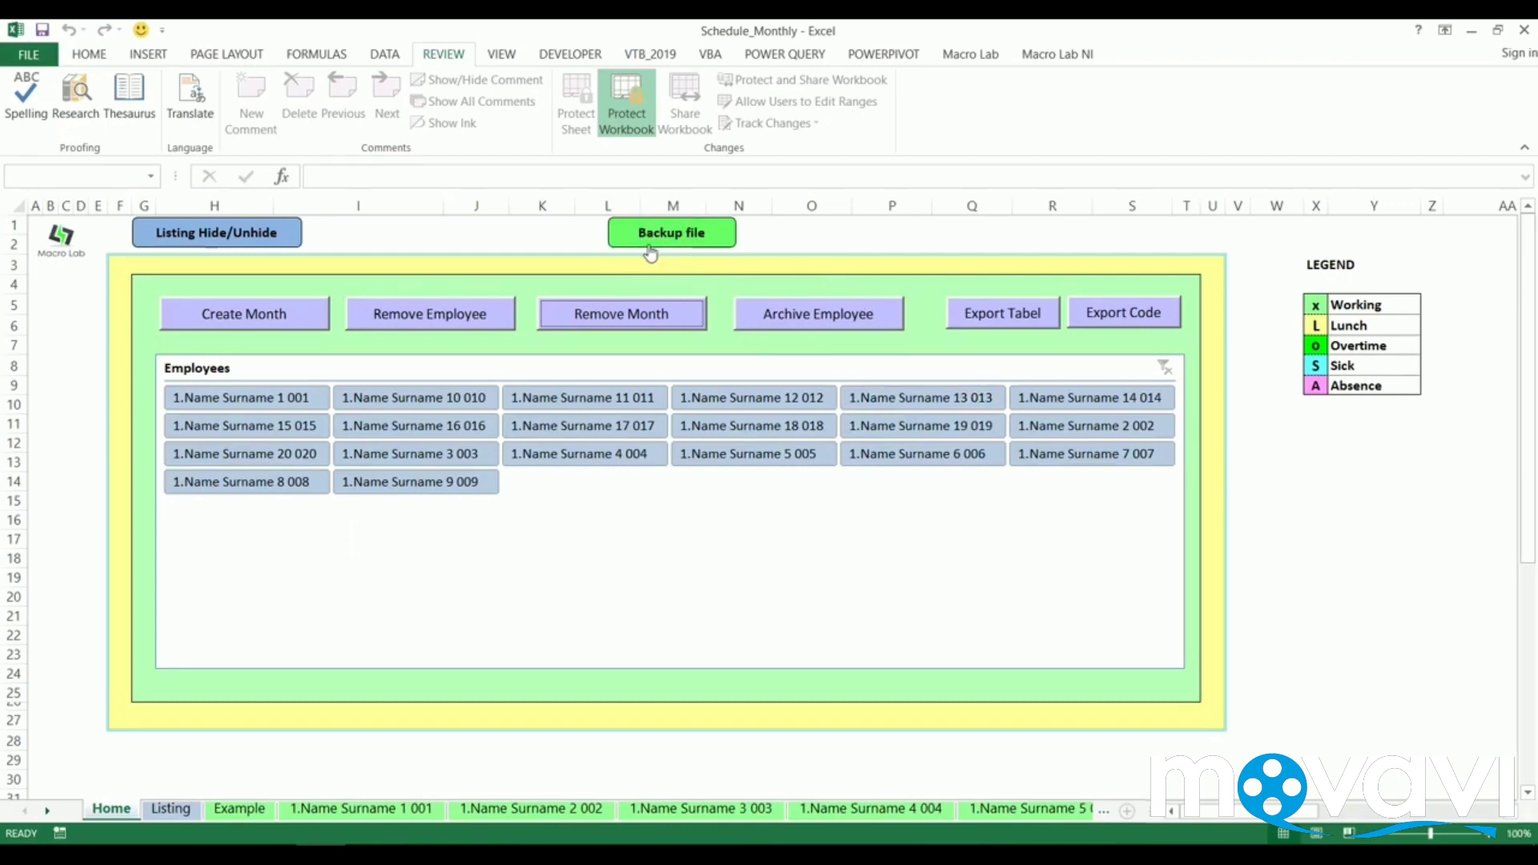
left_click(693, 236)
left_click(806, 511)
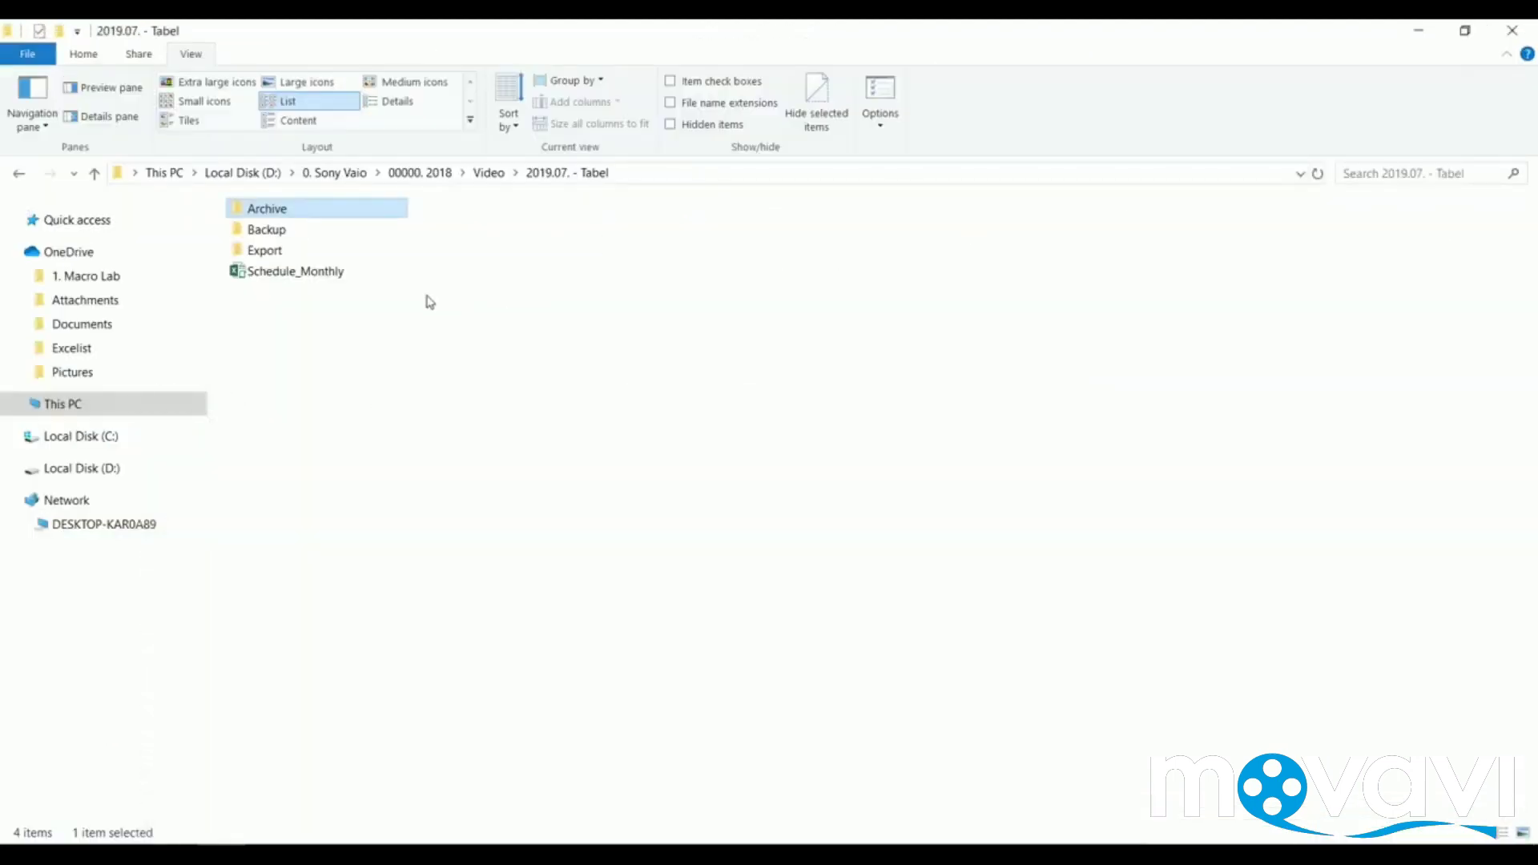
double_click(259, 233)
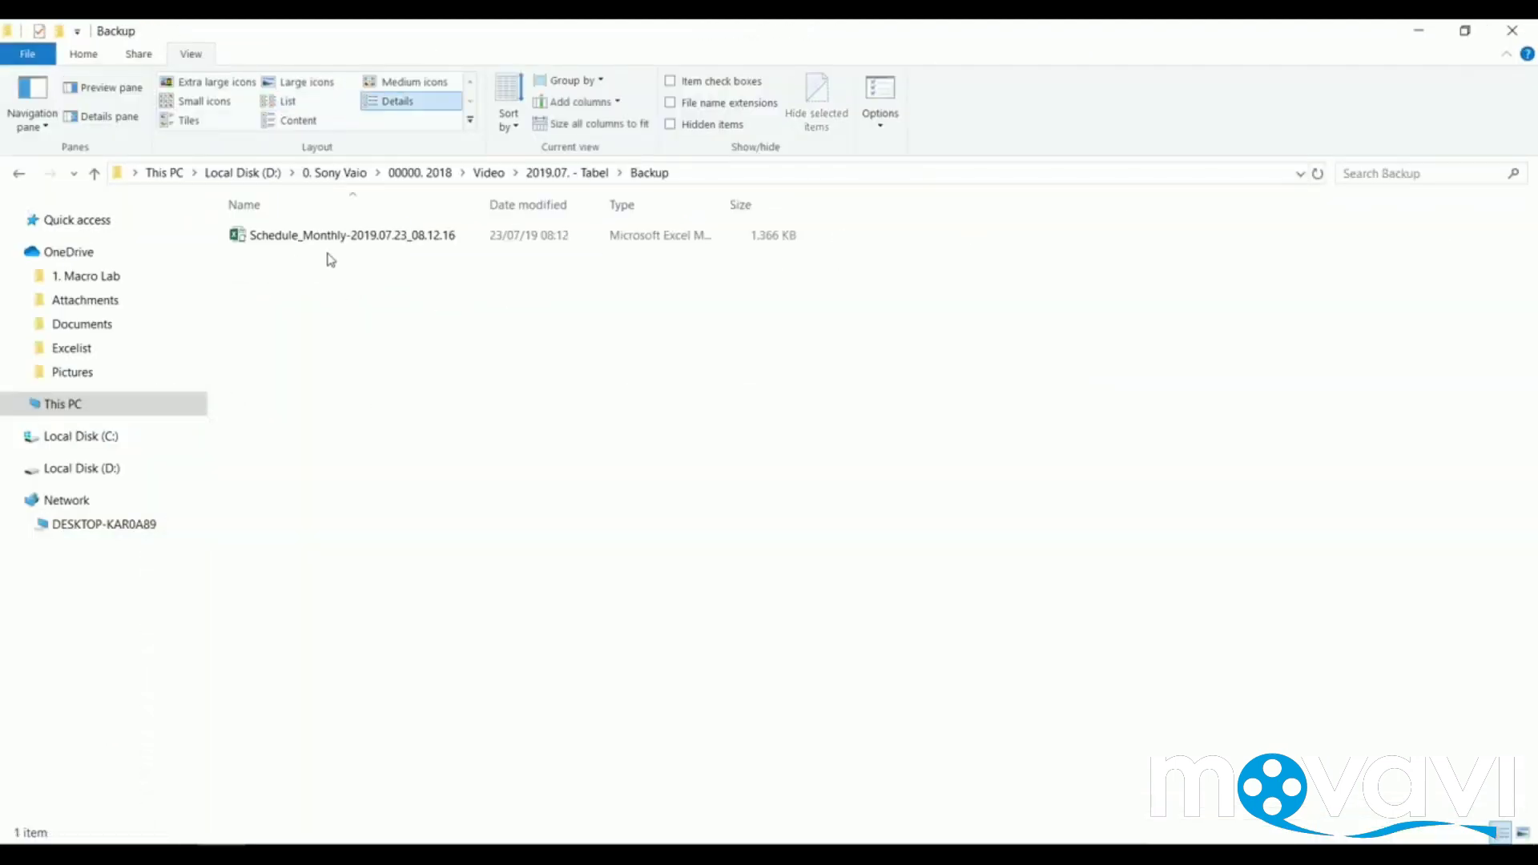
left_click(107, 178)
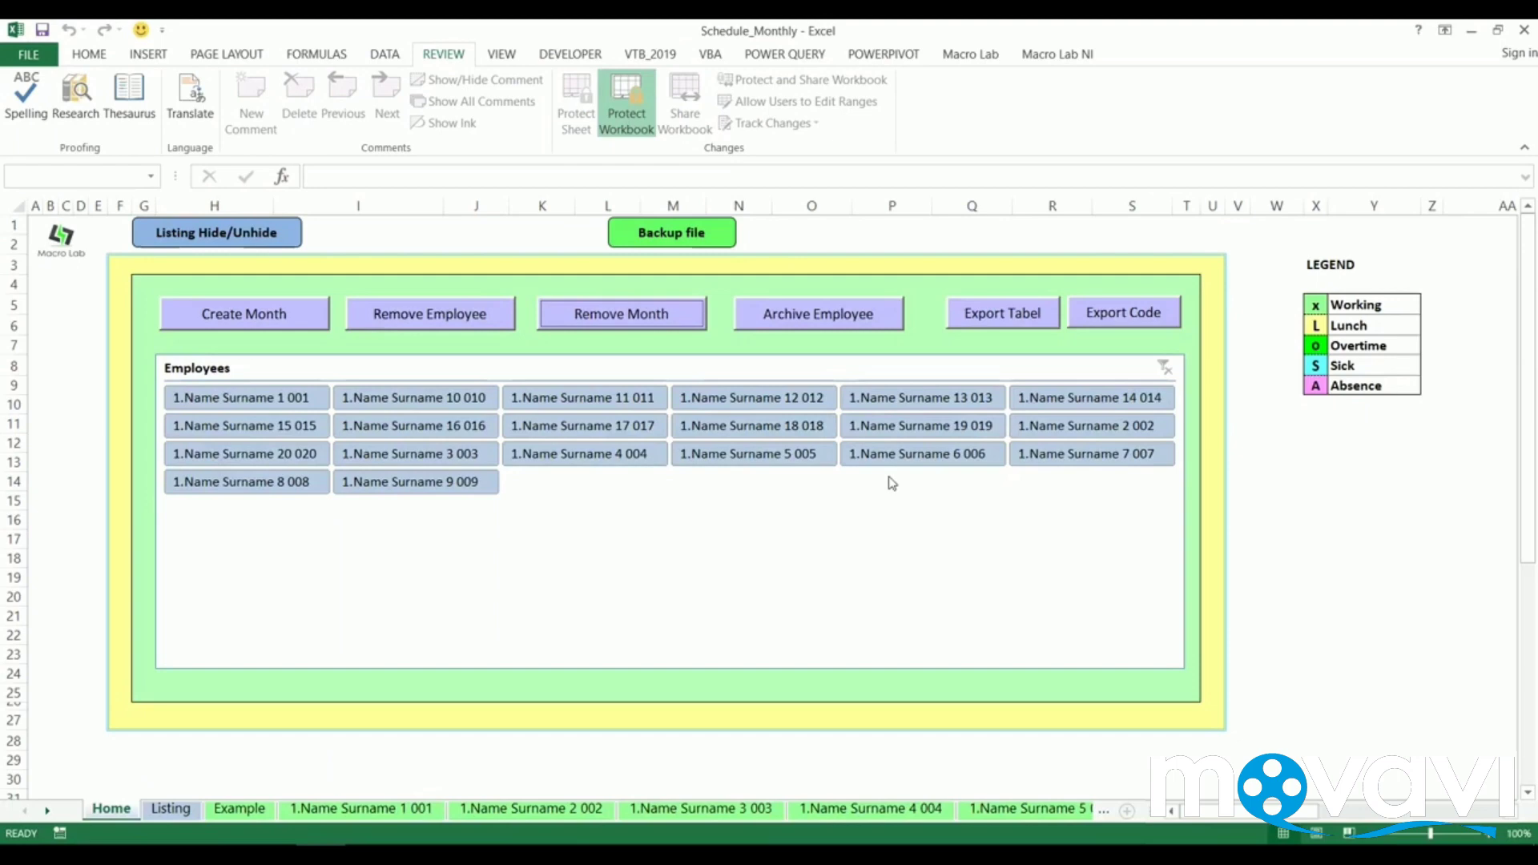
Step: Export the January.2019 timesheet to a separate workbook and confirm
left_click(1013, 319)
left_click(722, 462)
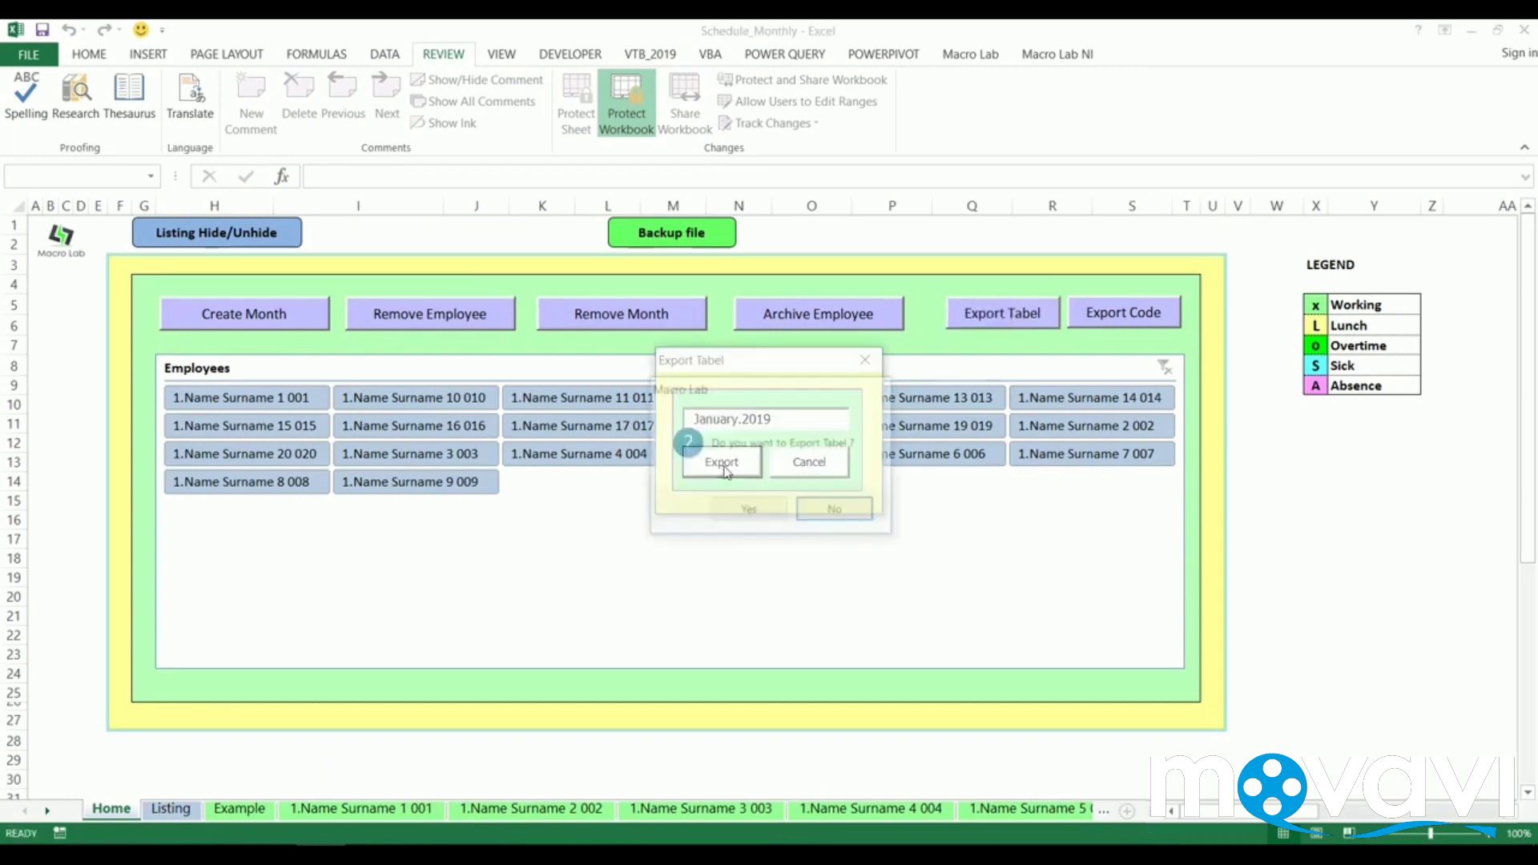
left_click(756, 514)
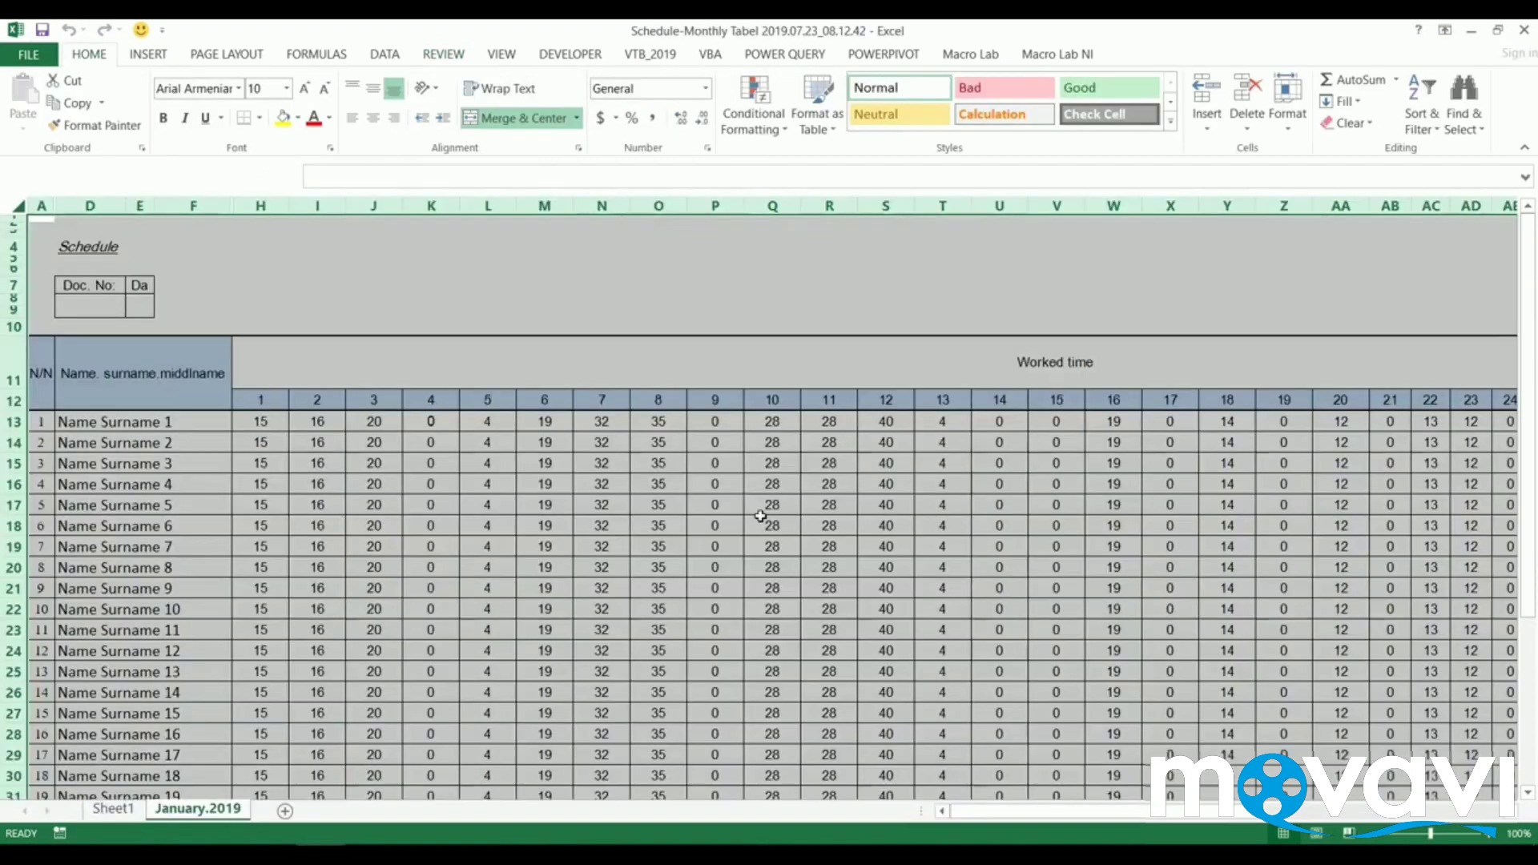
Step: Review the exported timesheet's worked hours, close it without saving, and put Excel away
left_click(366, 478)
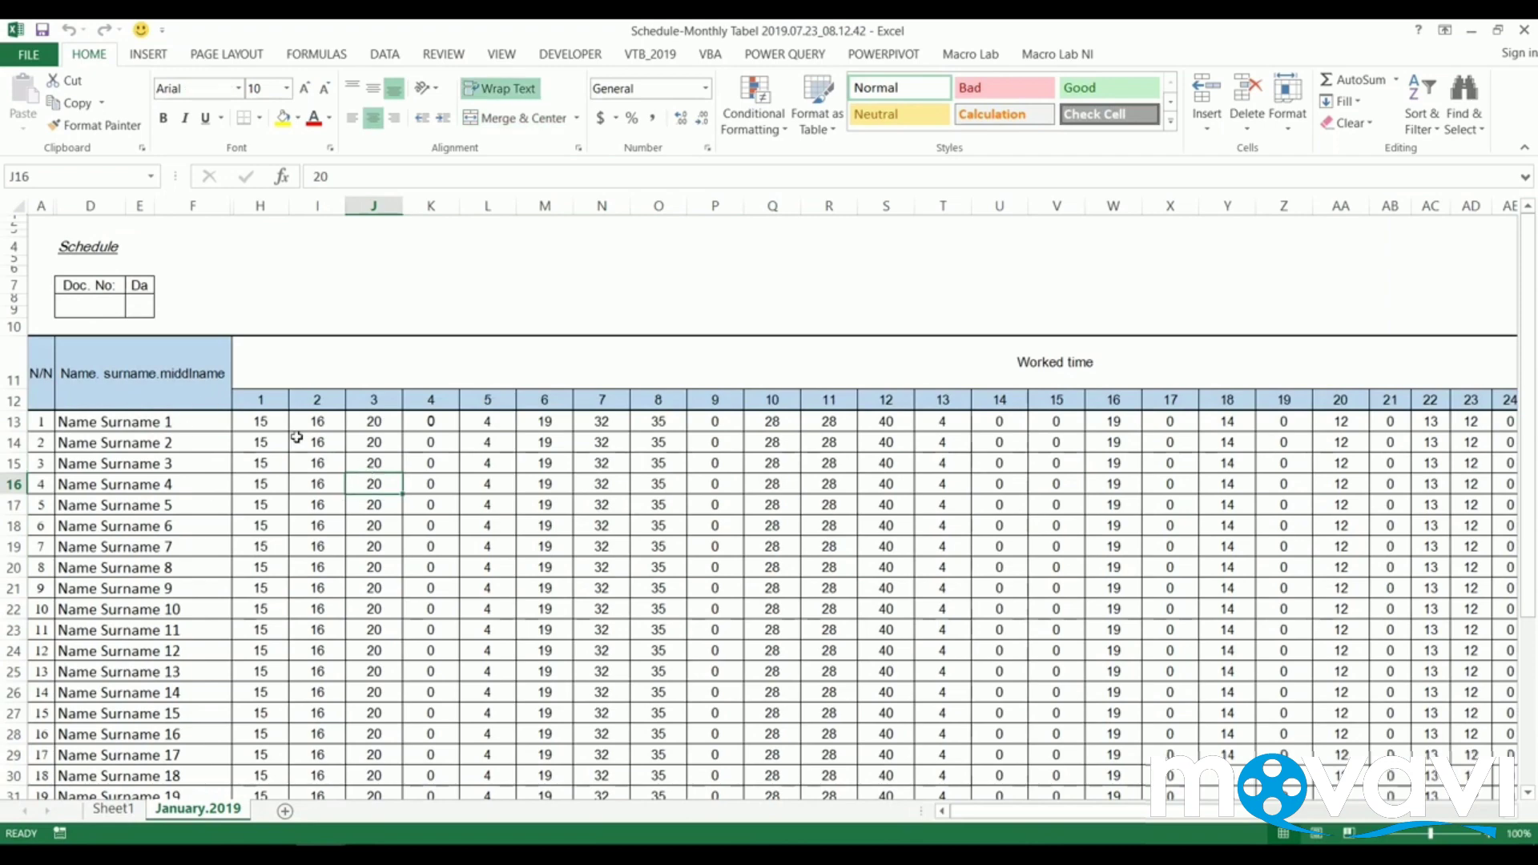
left_click_drag(119, 414, 167, 722)
scroll(48, 416, "up", 1)
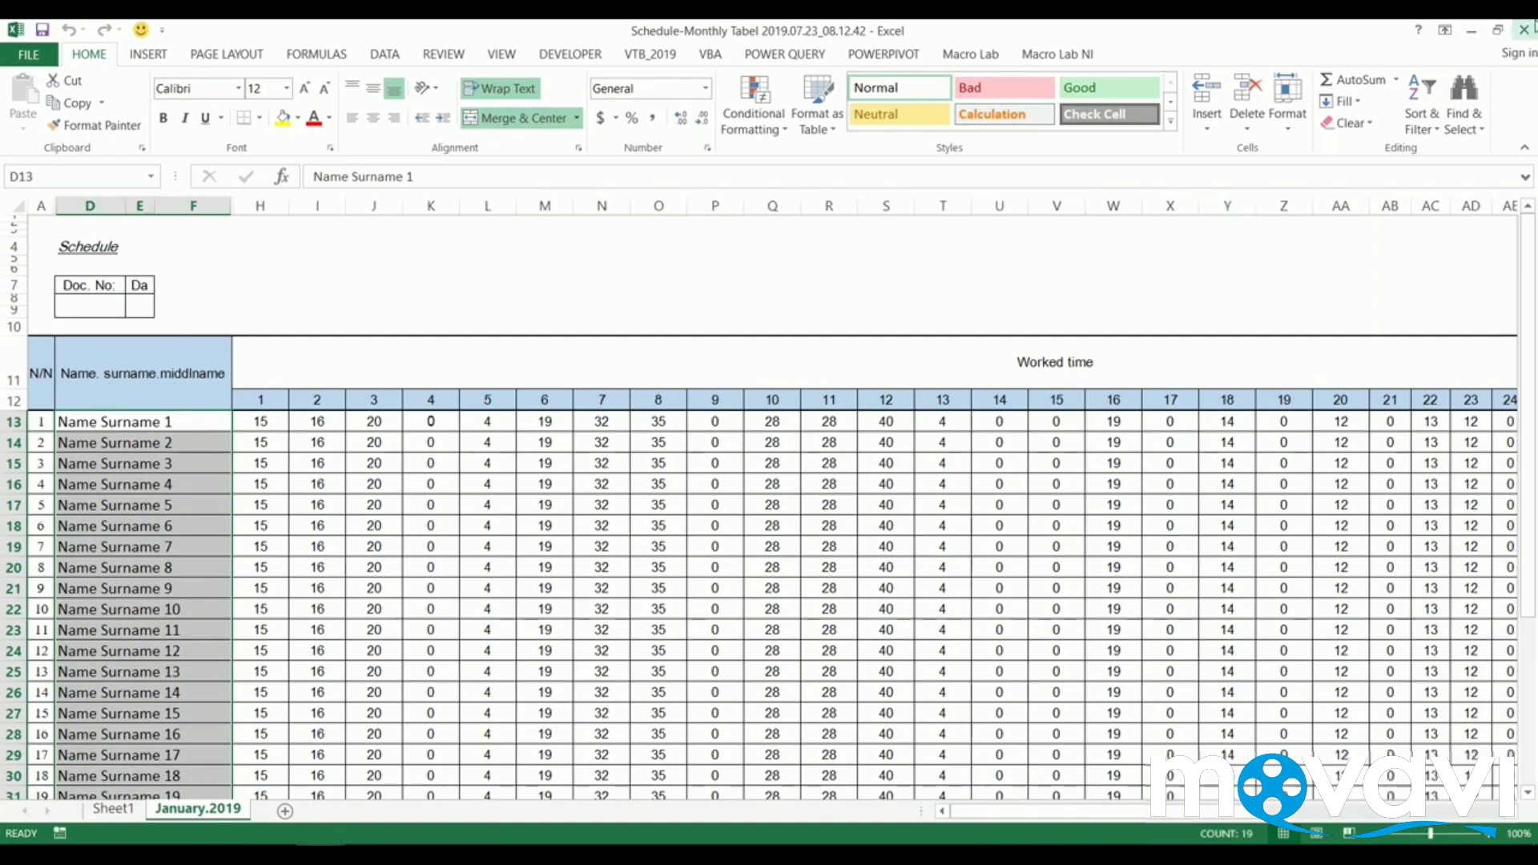
left_click(1524, 30)
left_click(767, 469)
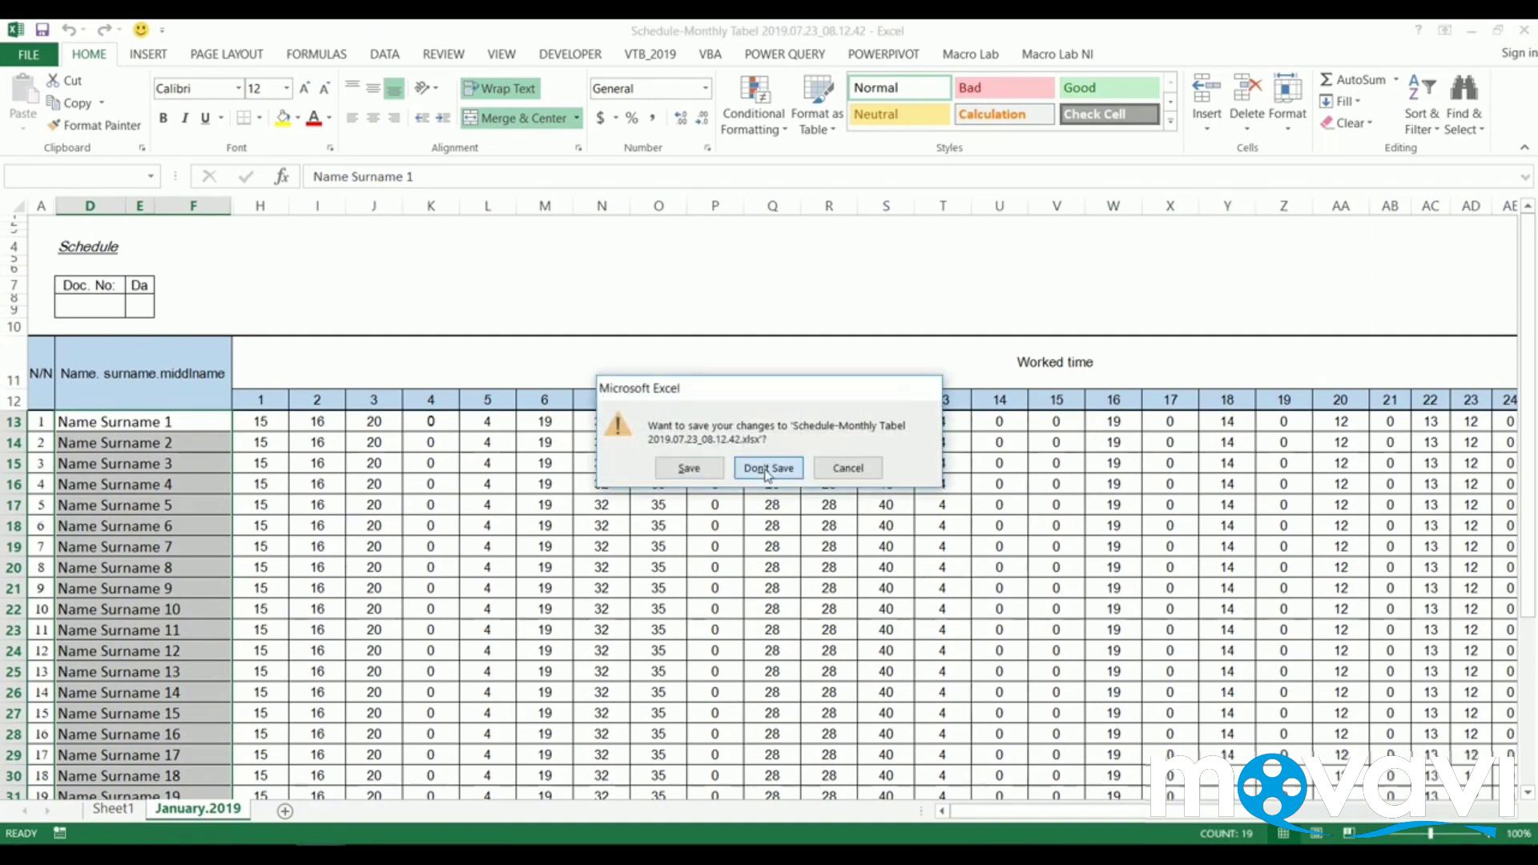
left_click(1524, 30)
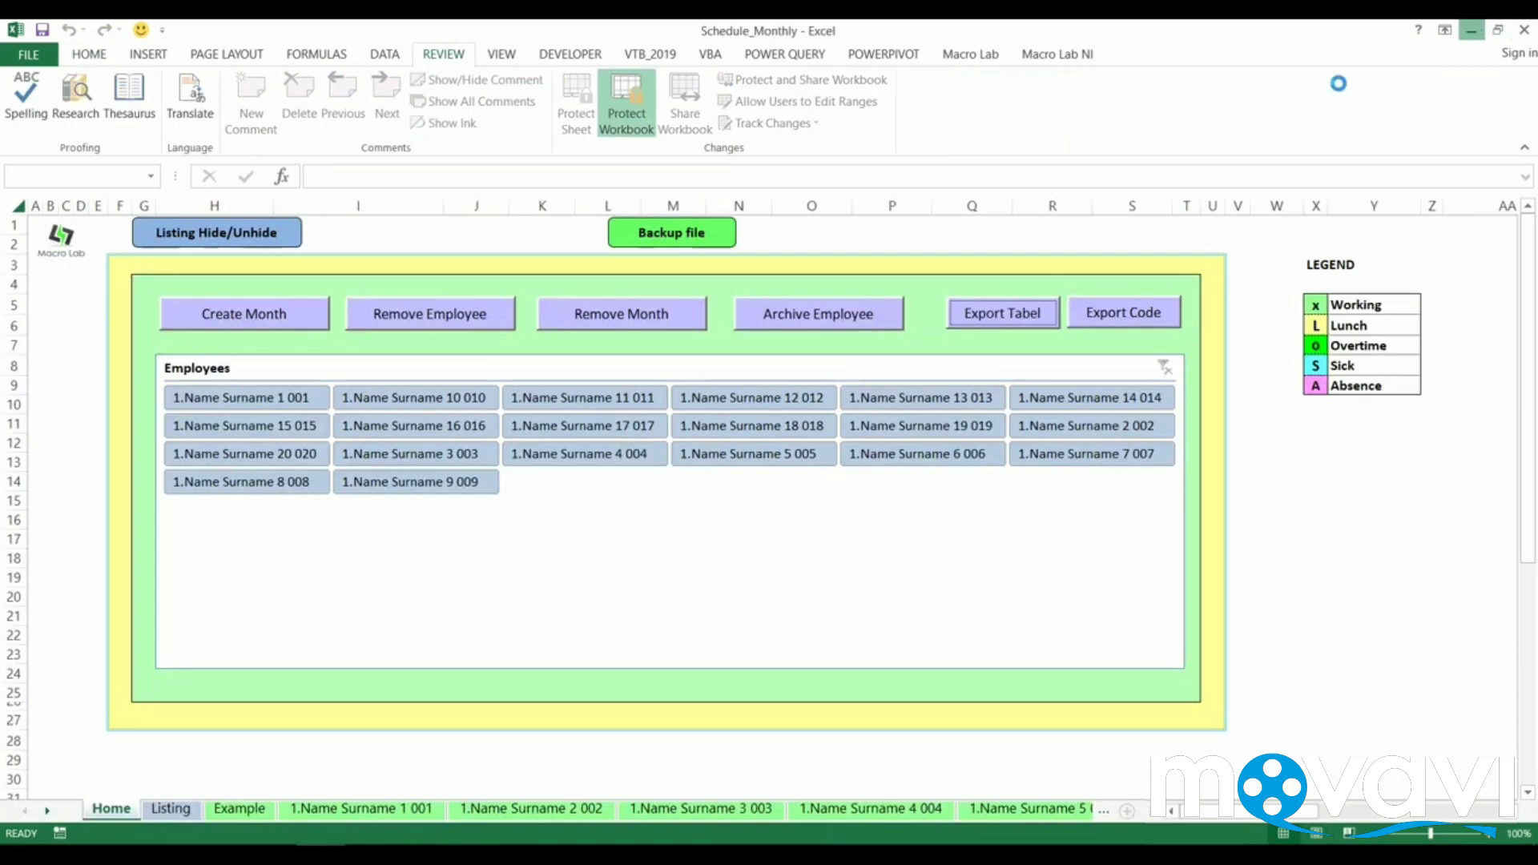
double_click(263, 251)
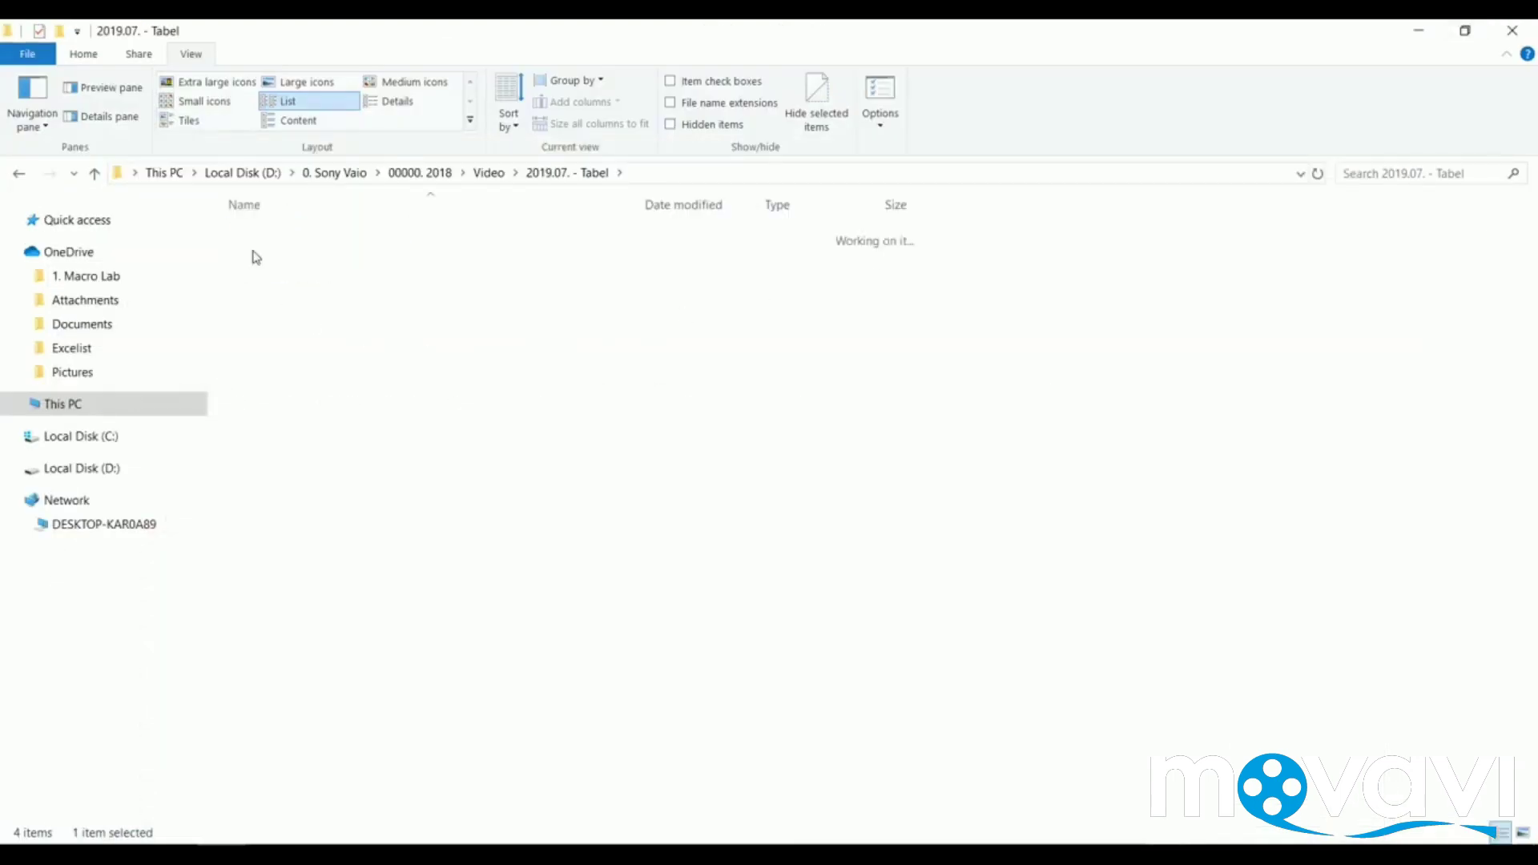
left_click(95, 173)
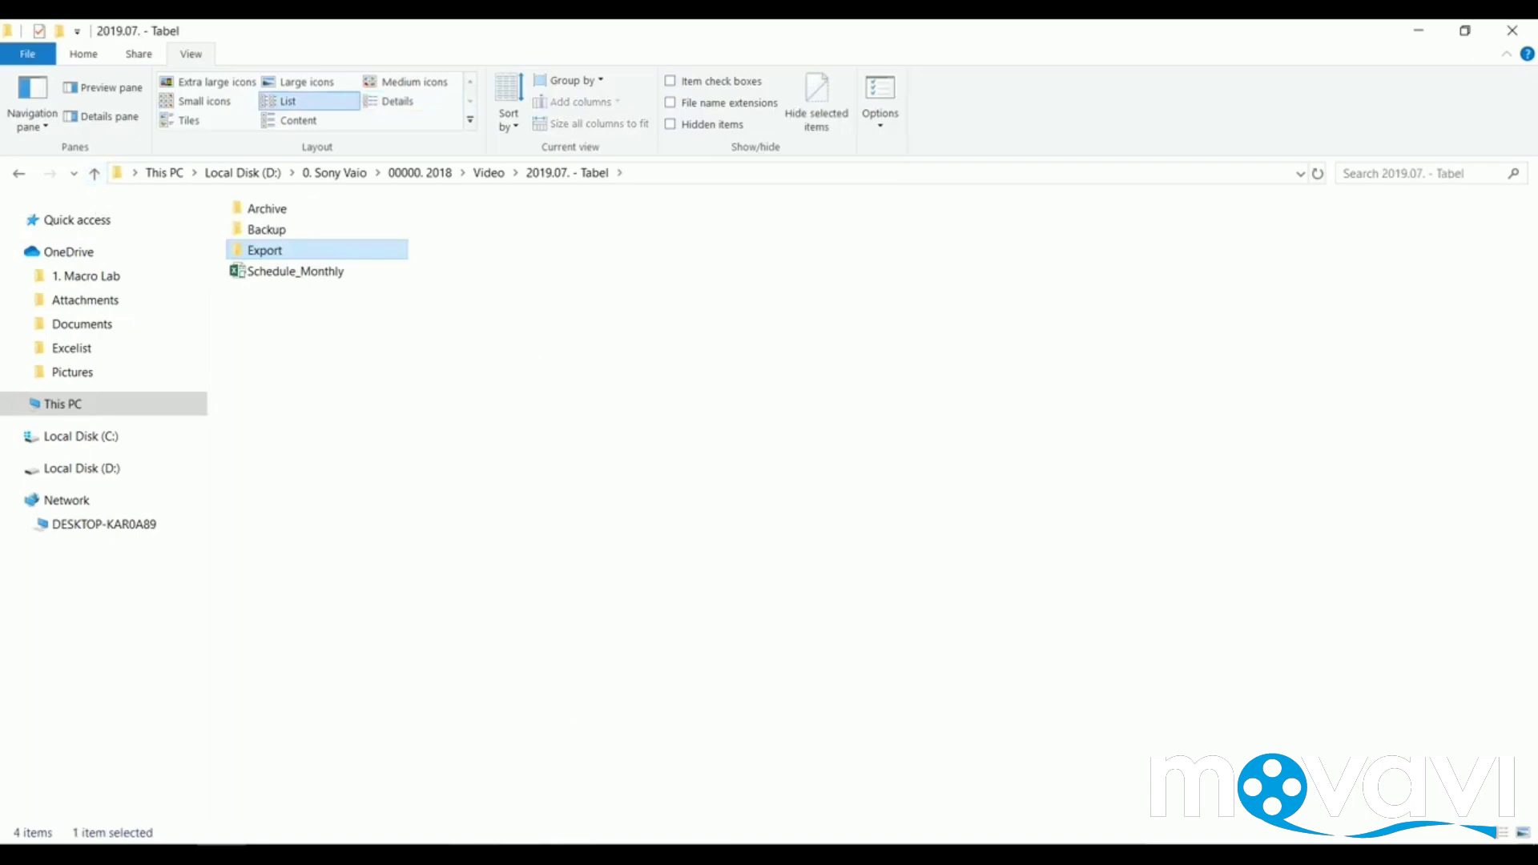